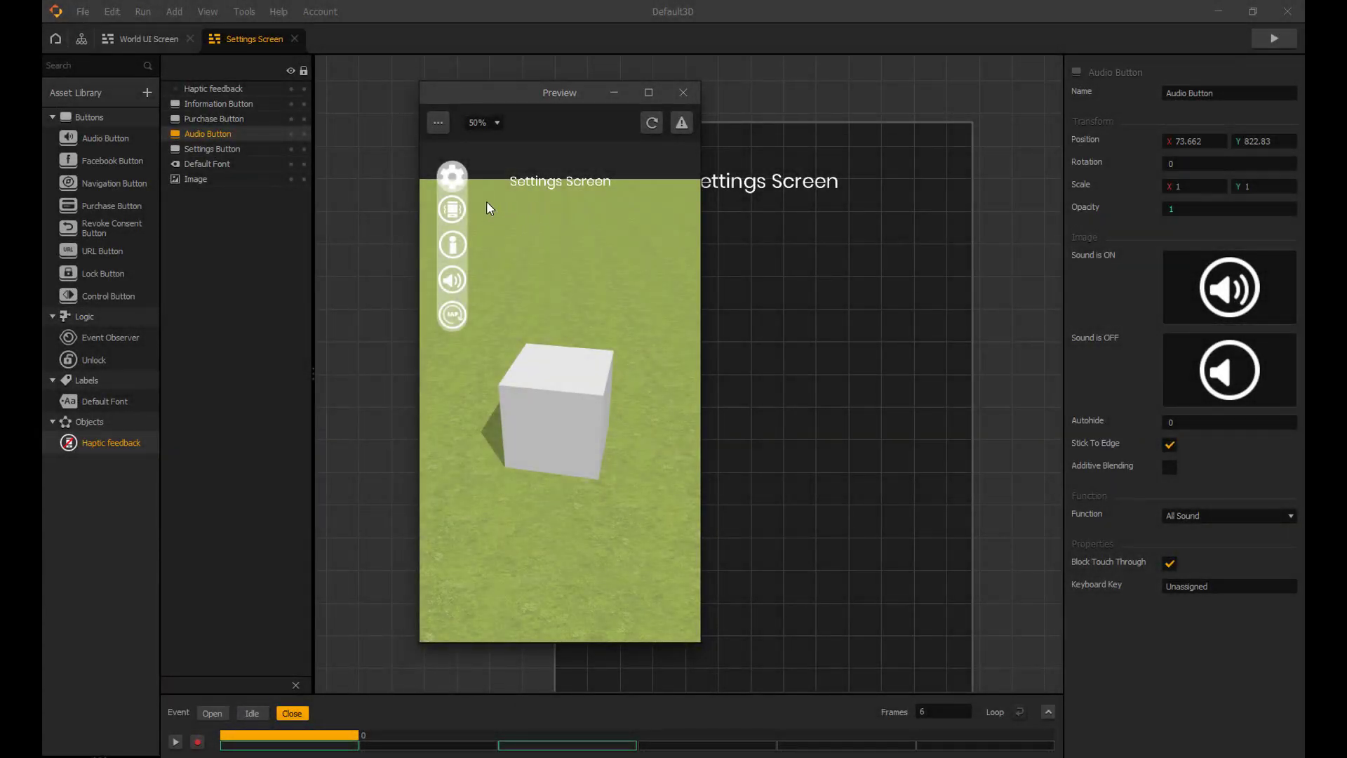
- Toggle the haptic feedback button twice in the preview, then try the gear button of the settings menu
{"action": "left_click", "coordinate": [455, 212]}
{"action": "left_click", "coordinate": [455, 212]}
{"action": "left_click", "coordinate": [454, 178]}
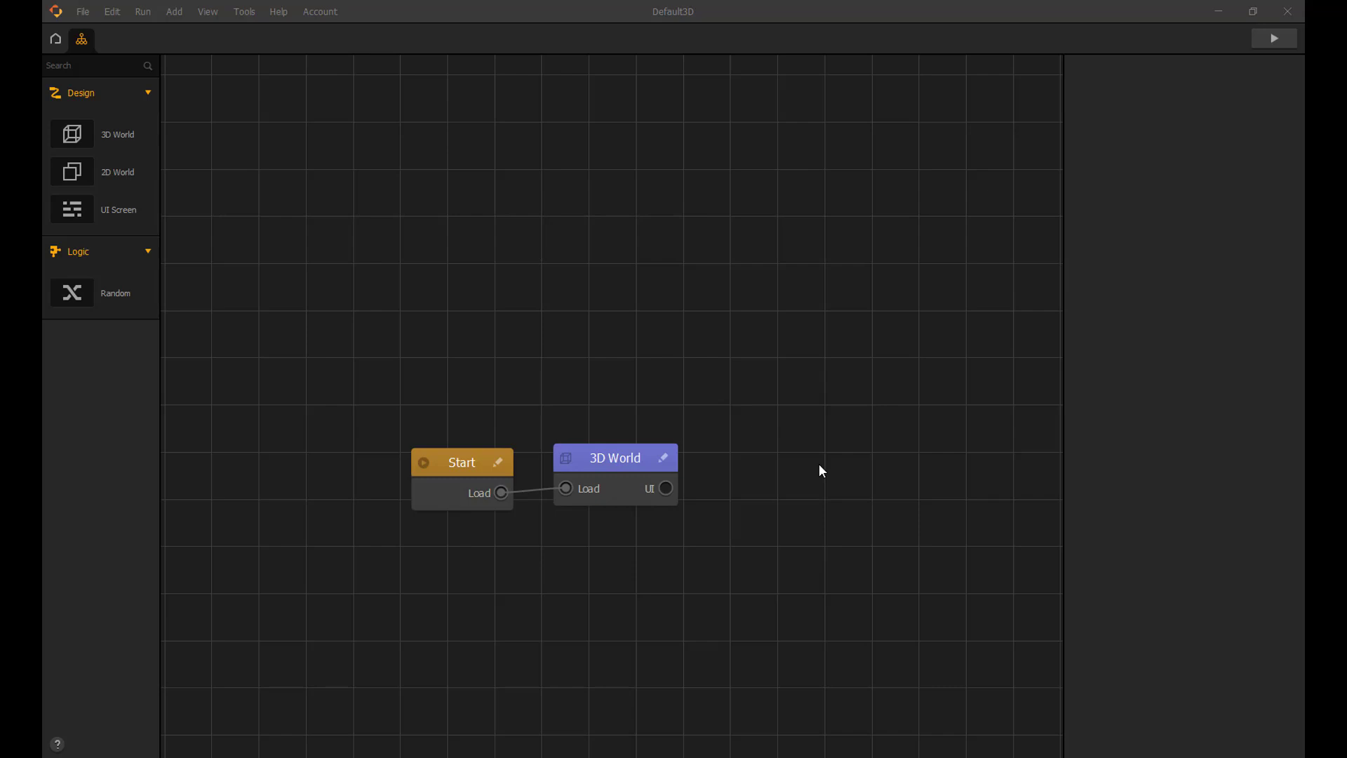
- Add a UI Screen node above the 3D World node and connect its Load to the 3D World's UI output
{"action": "right_click", "coordinate": [606, 347]}
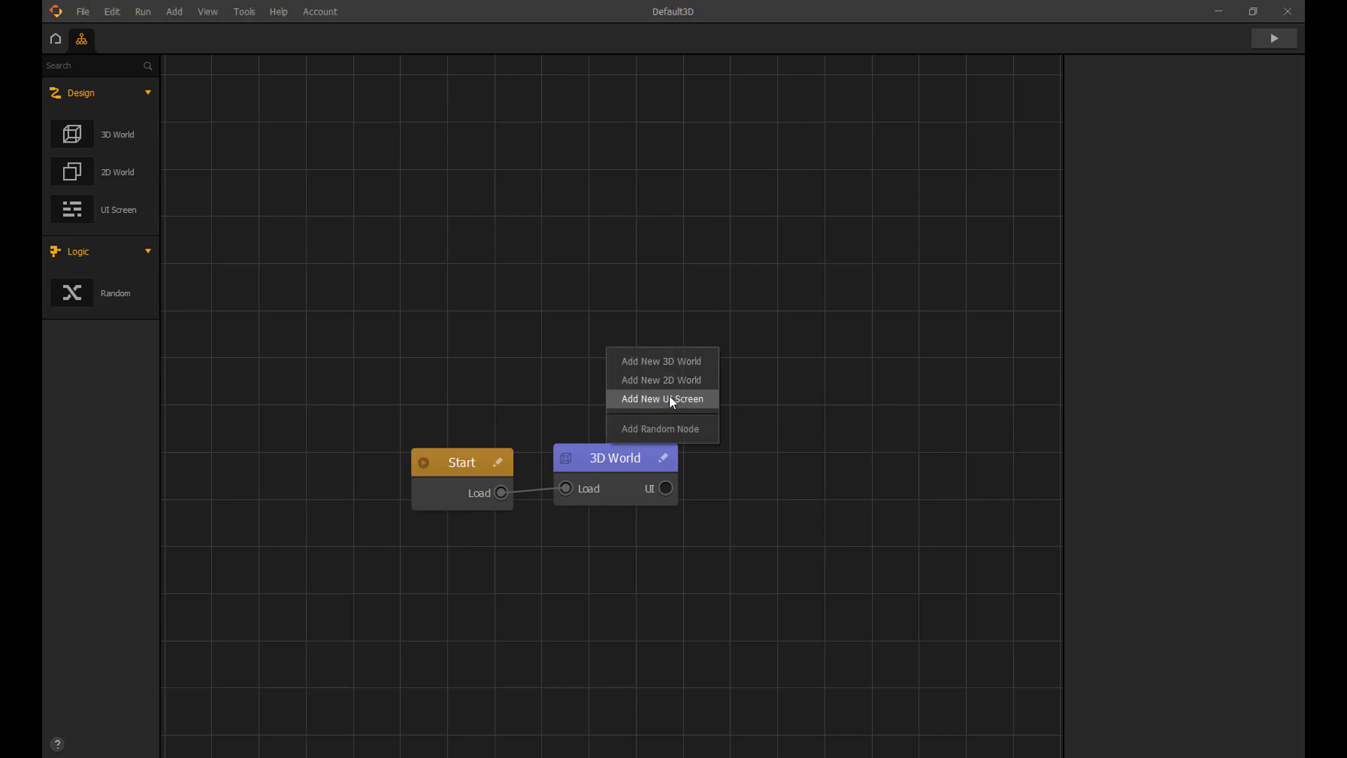
{"action": "left_click", "coordinate": [668, 395]}
{"action": "mouse_move", "coordinate": [639, 361]}
{"action": "left_mouse_down"}
{"action": "mouse_move", "coordinate": [596, 346]}
{"action": "mouse_move", "coordinate": [666, 487]}
{"action": "left_mouse_up"}
- Rename the new UI screen node as World UI Screen and reposition it just above the 3D World node
{"action": "left_click", "coordinate": [1168, 93]}
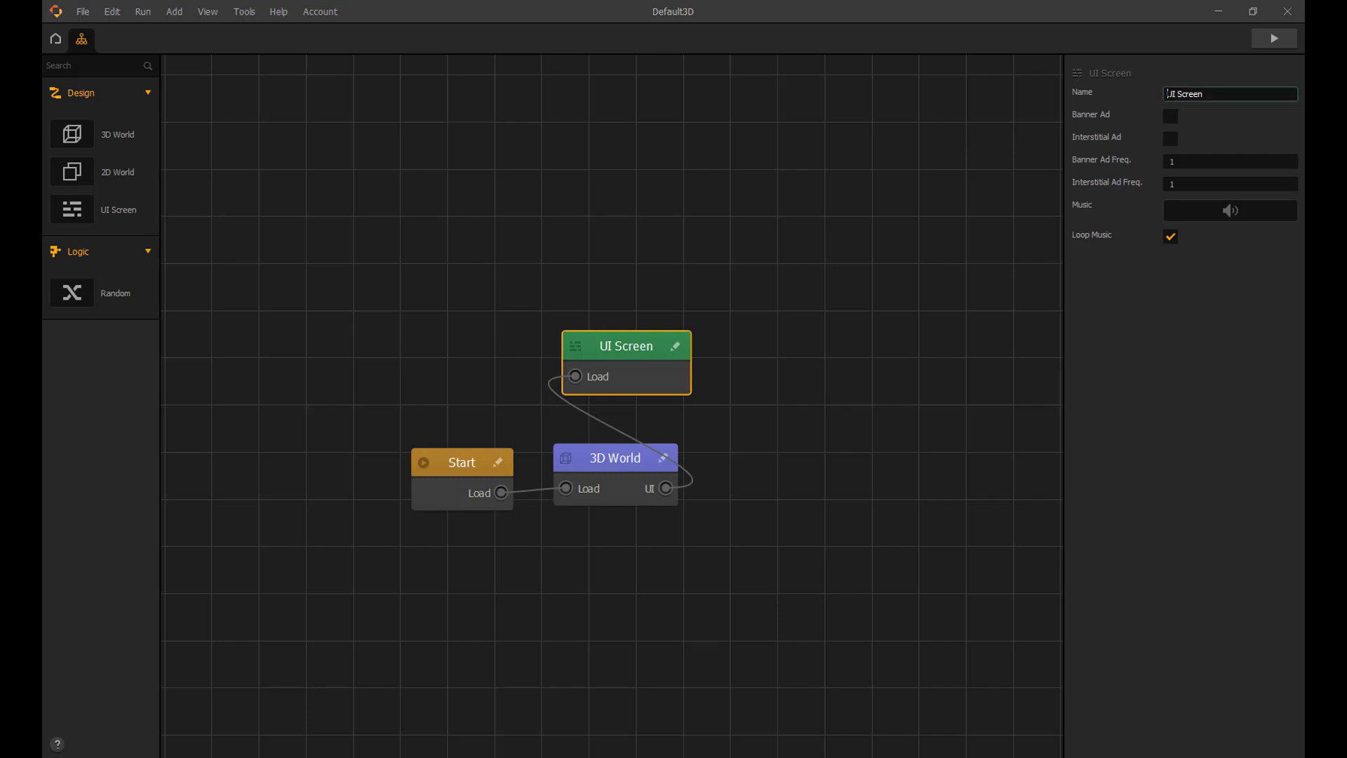
{"action": "type", "text": "World"}
{"action": "left_click", "coordinate": [872, 275]}
{"action": "left_click_drag", "start_coordinate": [635, 350], "coordinate": [615, 373]}
- Open World UI Screen and place a Navigation Button named Settings Button near its upper-left corner, at about X 74, Y 1056
{"action": "double_click", "coordinate": [641, 355]}
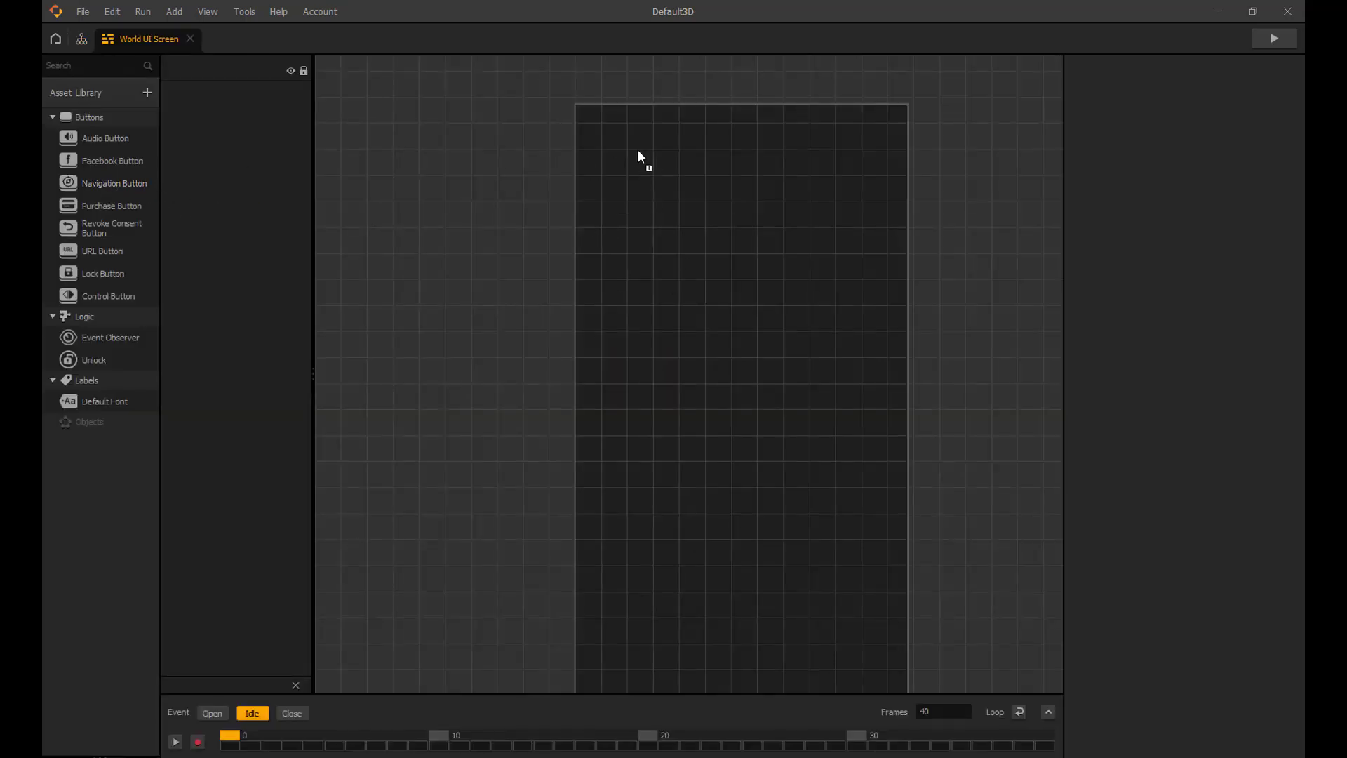
{"action": "left_click_drag", "start_coordinate": [640, 156], "coordinate": [615, 150]}
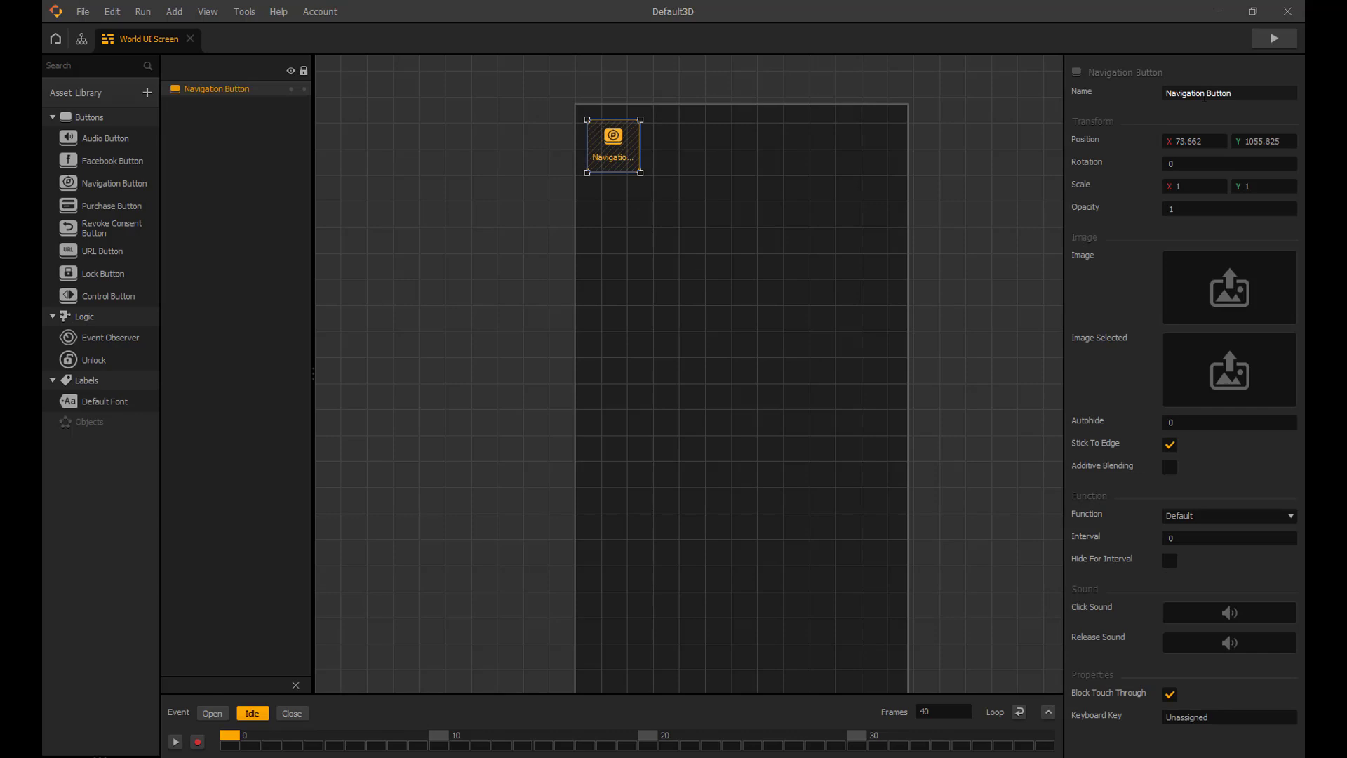
{"action": "left_click_drag", "start_coordinate": [1204, 97], "coordinate": [1155, 94]}
{"action": "type", "text": "Settings"}
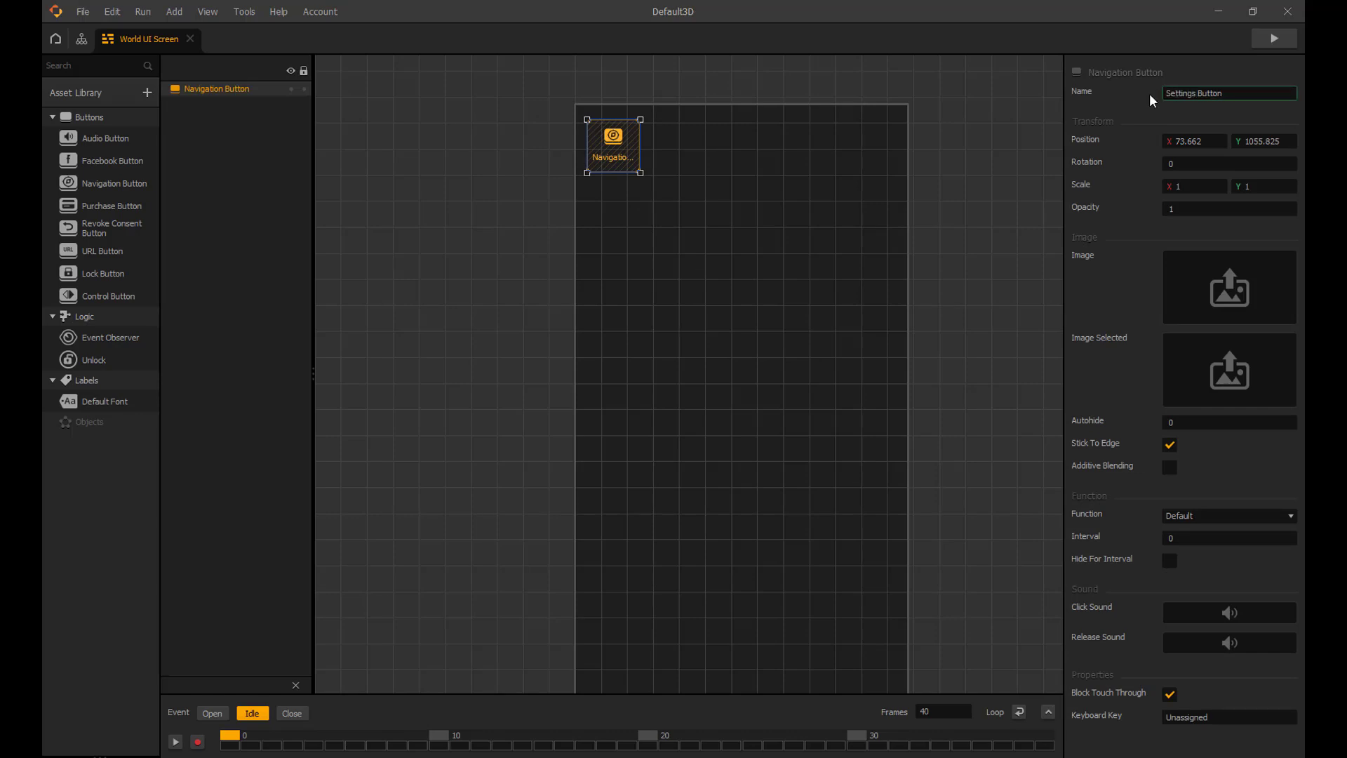
{"action": "left_click", "coordinate": [1010, 147]}
{"action": "left_click", "coordinate": [632, 154]}
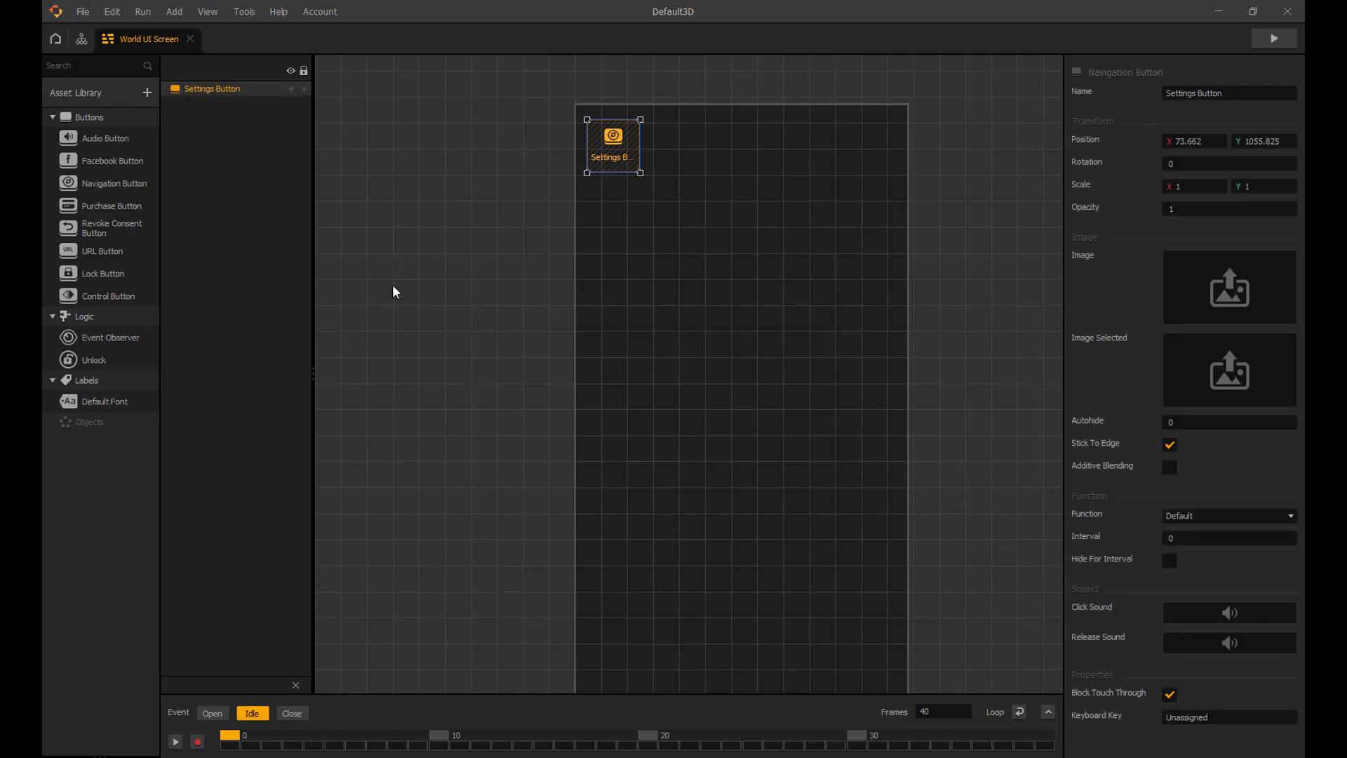
- Add a Default Font label beside the Settings Button with the text "World Screen"
{"action": "left_click_drag", "start_coordinate": [129, 400], "coordinate": [743, 156]}
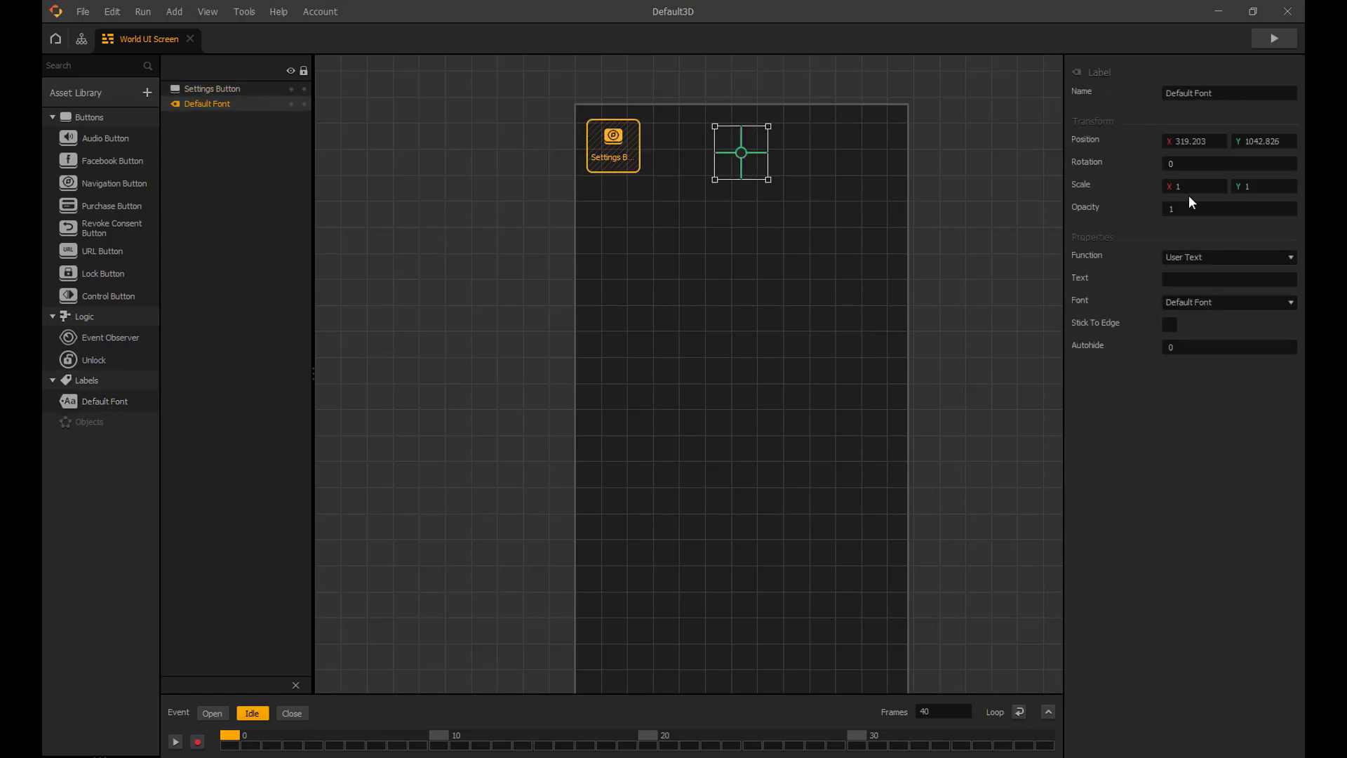
{"action": "left_click", "coordinate": [1188, 278]}
{"action": "type", "text": "World Screen"}
{"action": "key", "text": "Return"}
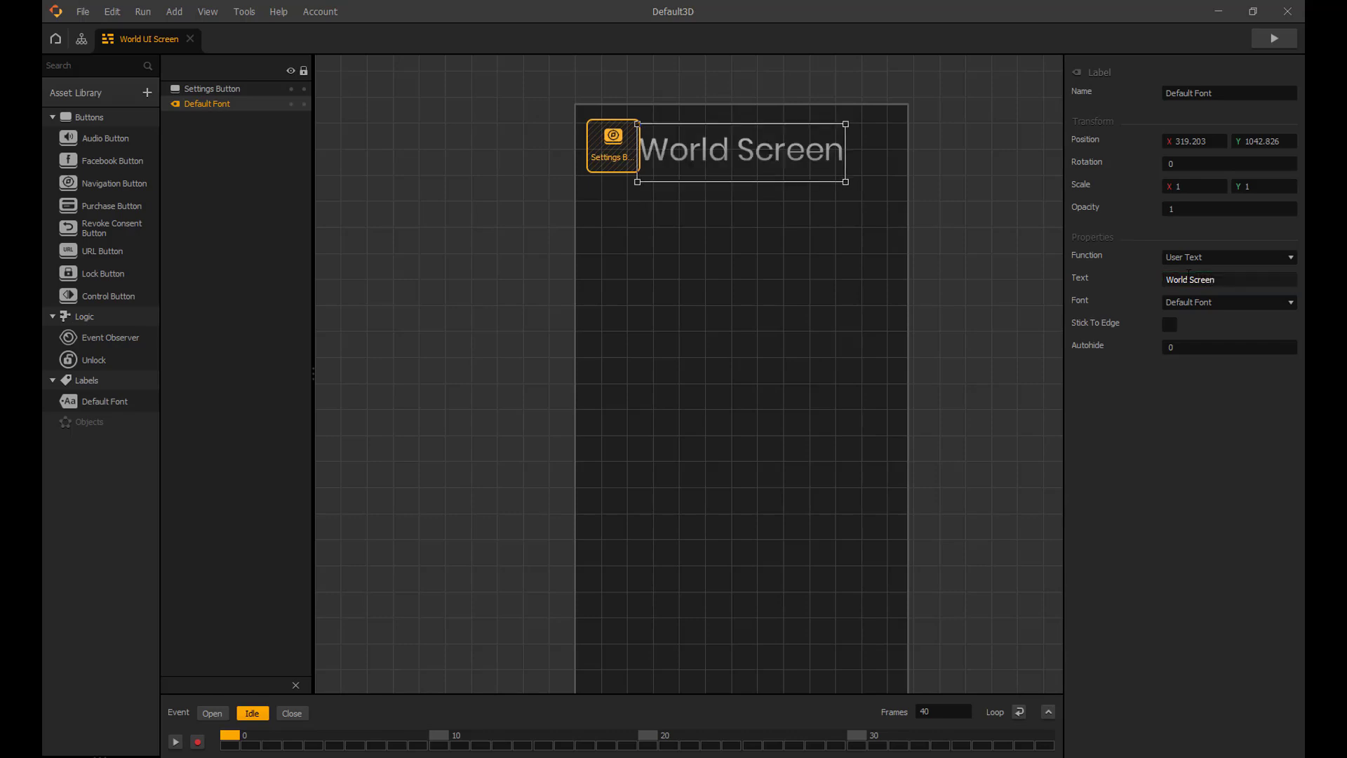
- Set the World Screen label's X position to 320 and its X and Y scale to 0.5
{"action": "left_click", "coordinate": [1208, 142]}
{"action": "type", "text": "320"}
{"action": "double_click", "coordinate": [1180, 186]}
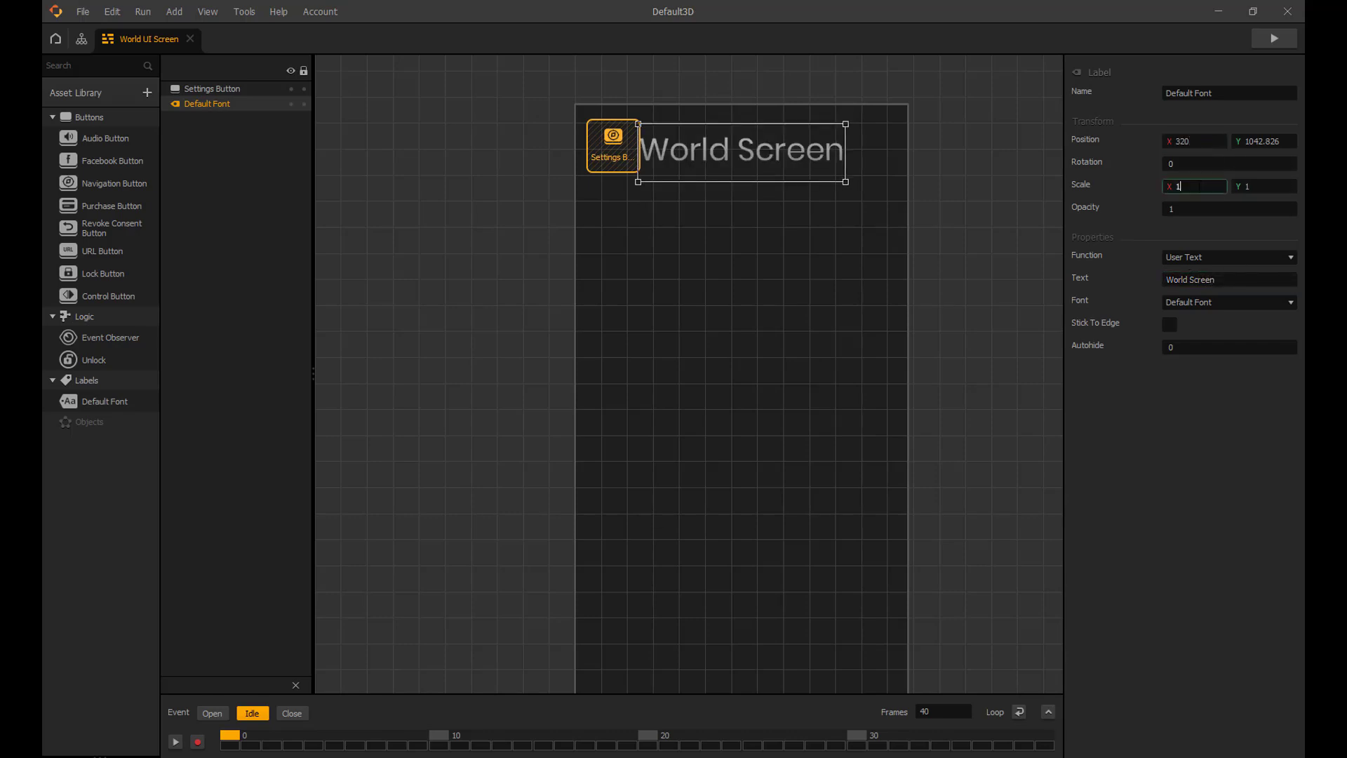
{"action": "type", "text": "0.5"}
{"action": "key", "text": "Tab"}
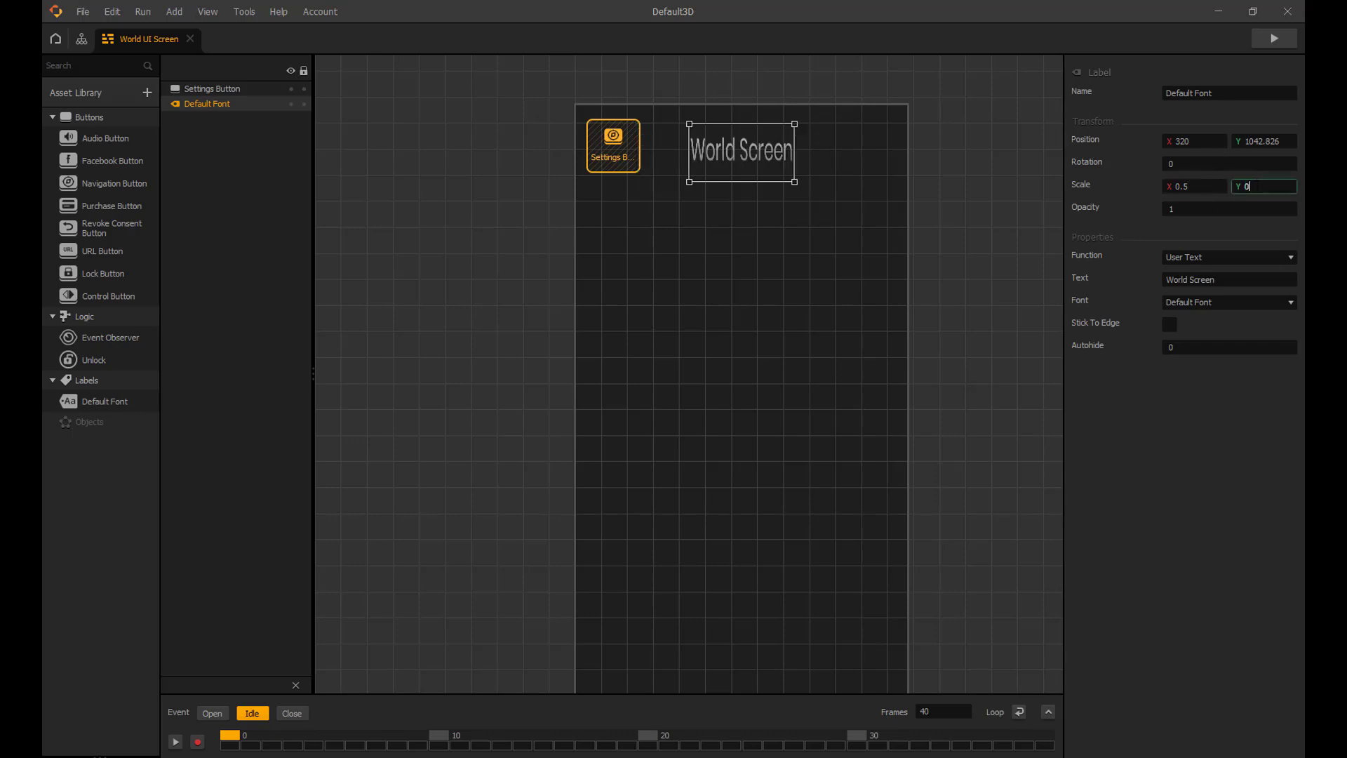
{"action": "type", "text": "0.5"}
{"action": "left_click", "coordinate": [996, 219]}
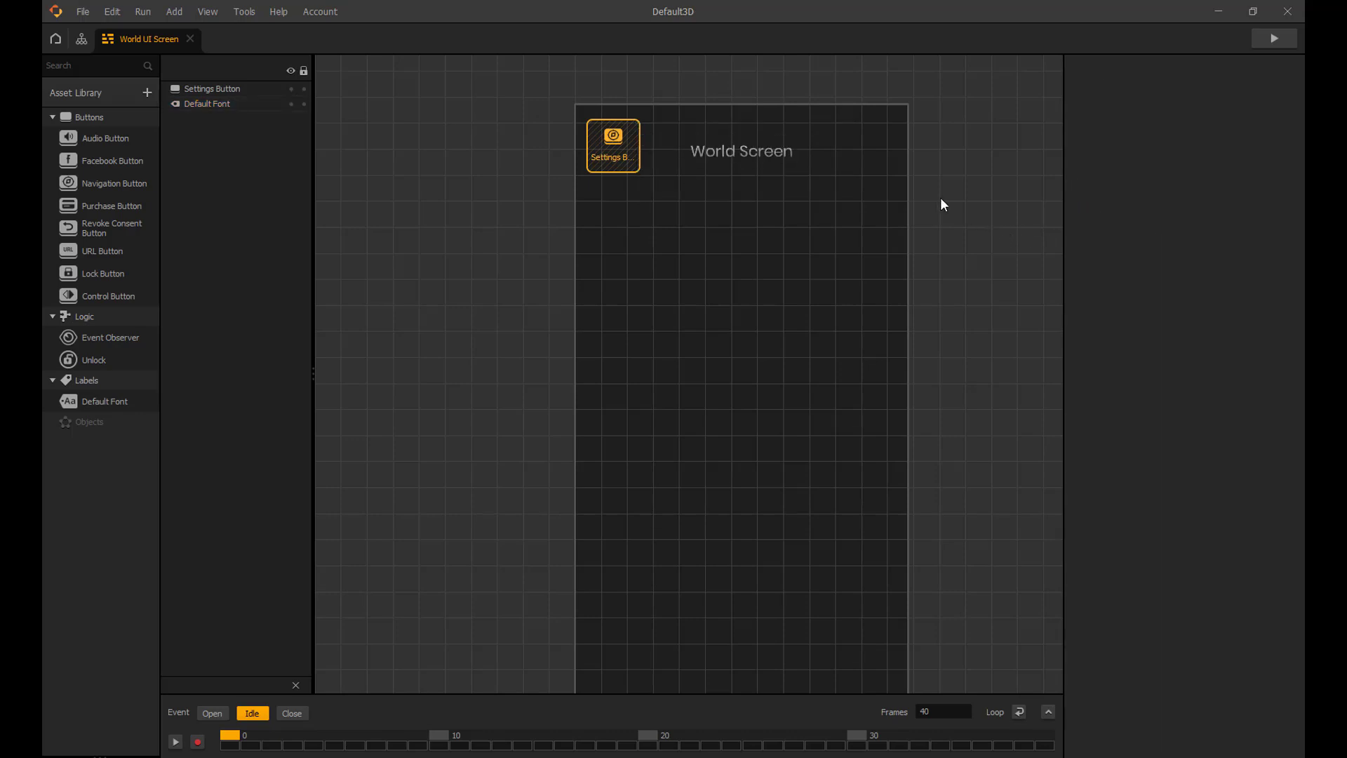
- Turn off the Default Font's gradient in the Font Builder and set its main color to white (#ffffff)
{"action": "left_click", "coordinate": [245, 12]}
{"action": "left_click", "coordinate": [254, 29]}
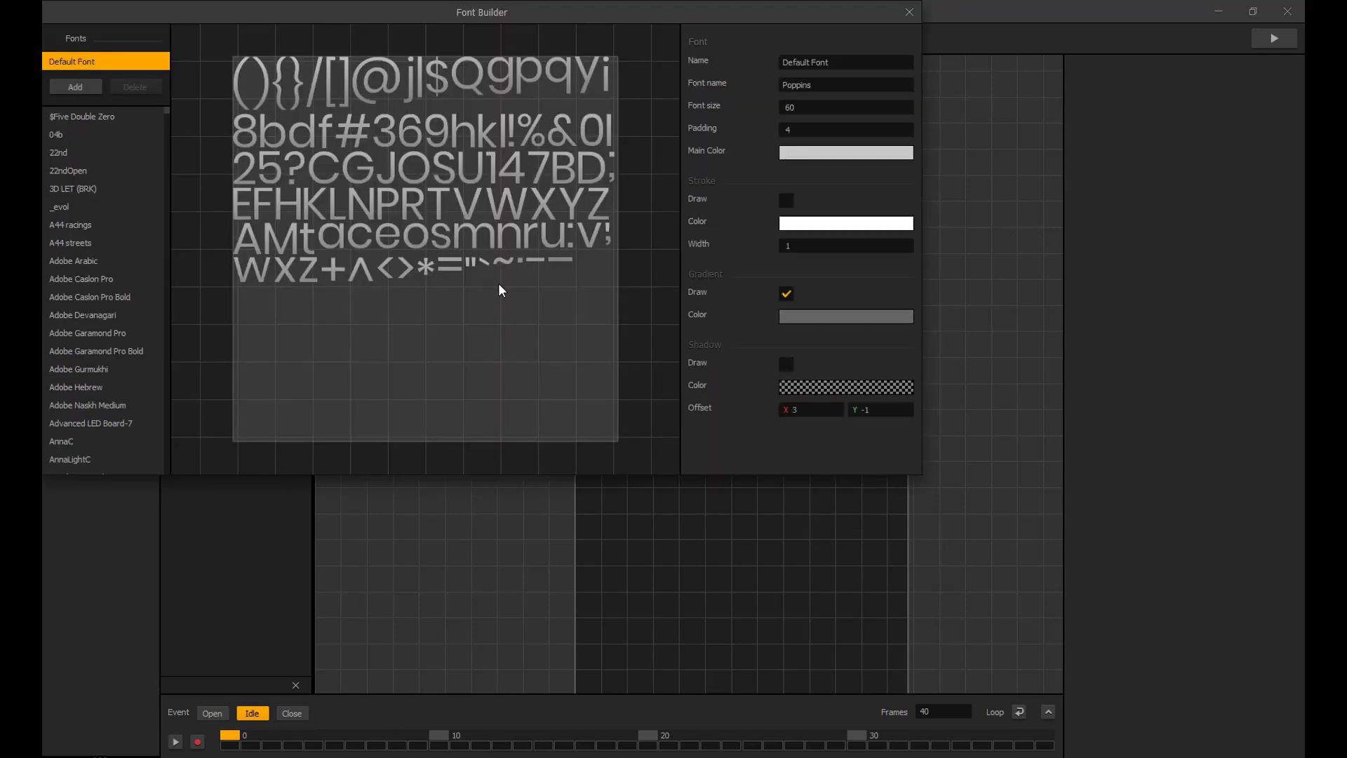
{"action": "left_click", "coordinate": [786, 293]}
{"action": "left_click", "coordinate": [846, 152]}
{"action": "left_click", "coordinate": [655, 106]}
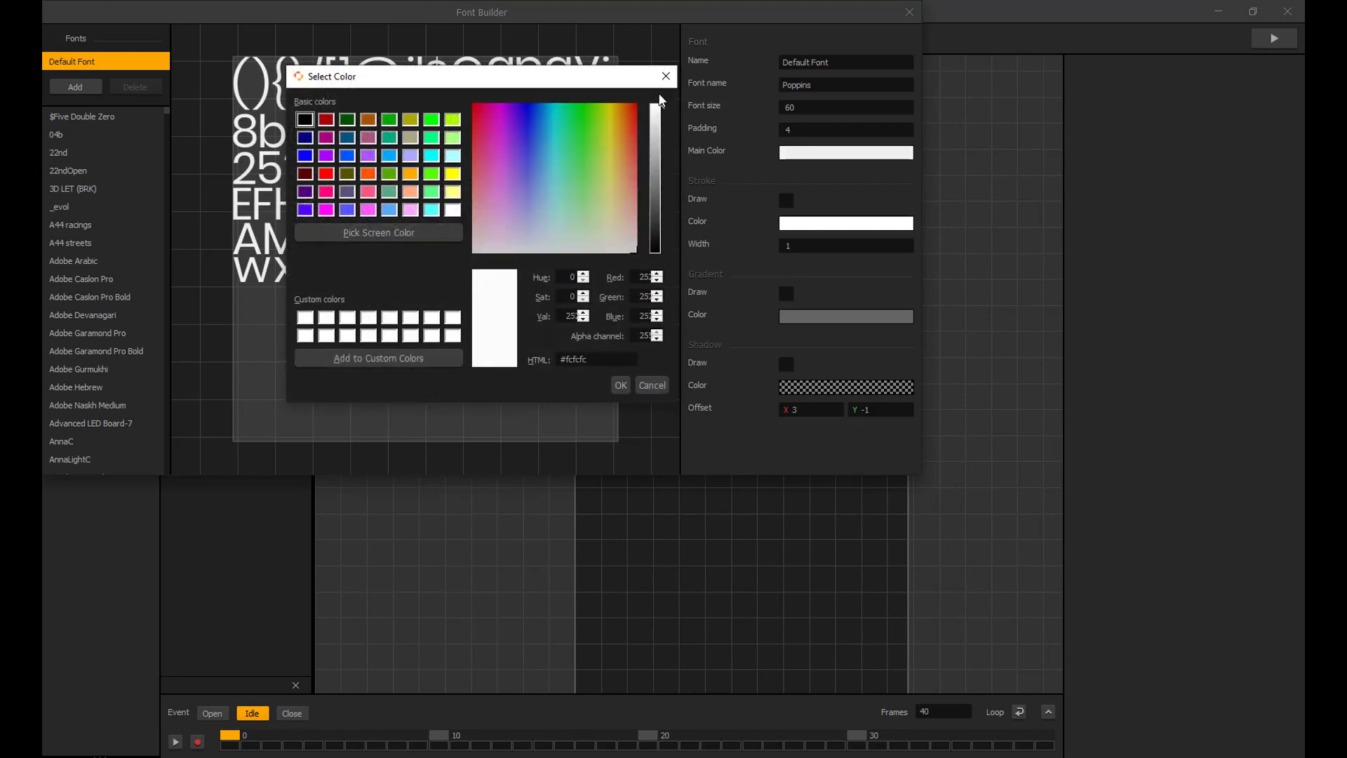
{"action": "left_click", "coordinate": [621, 385]}
{"action": "left_click", "coordinate": [909, 13]}
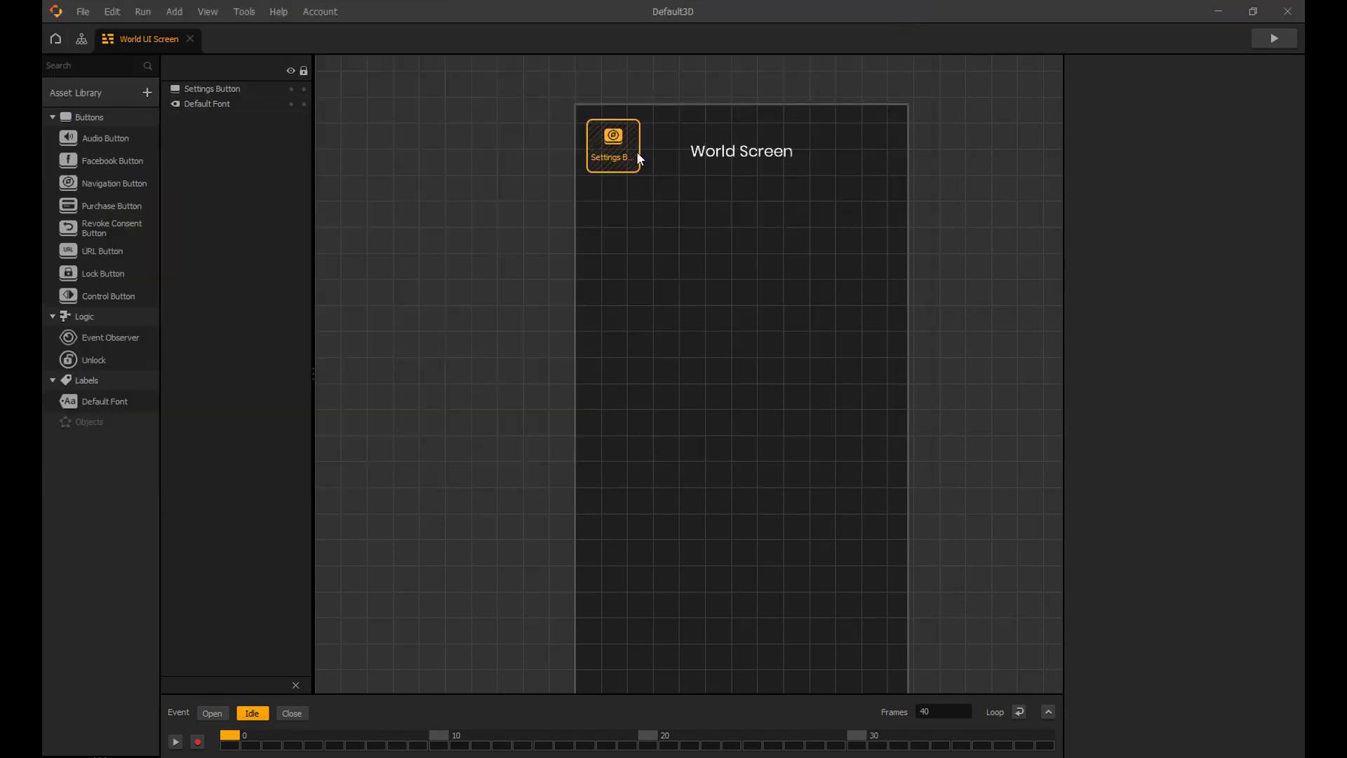
- Assign the gear icon picture as the Settings Button's image on World UI Screen
{"action": "left_click", "coordinate": [613, 139]}
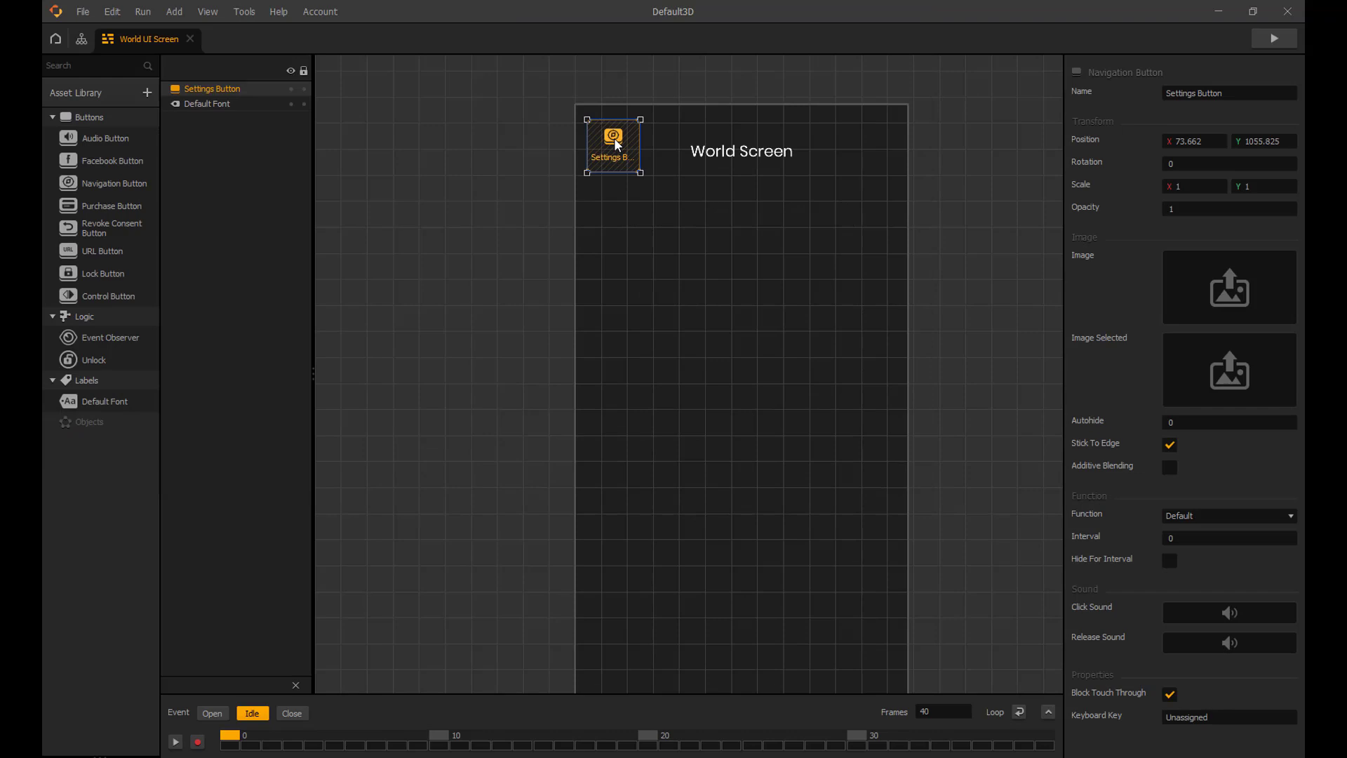
{"action": "left_click", "coordinate": [538, 748]}
{"action": "left_click_drag", "start_coordinate": [806, 264], "coordinate": [1217, 298]}
{"action": "left_click", "coordinate": [629, 163]}
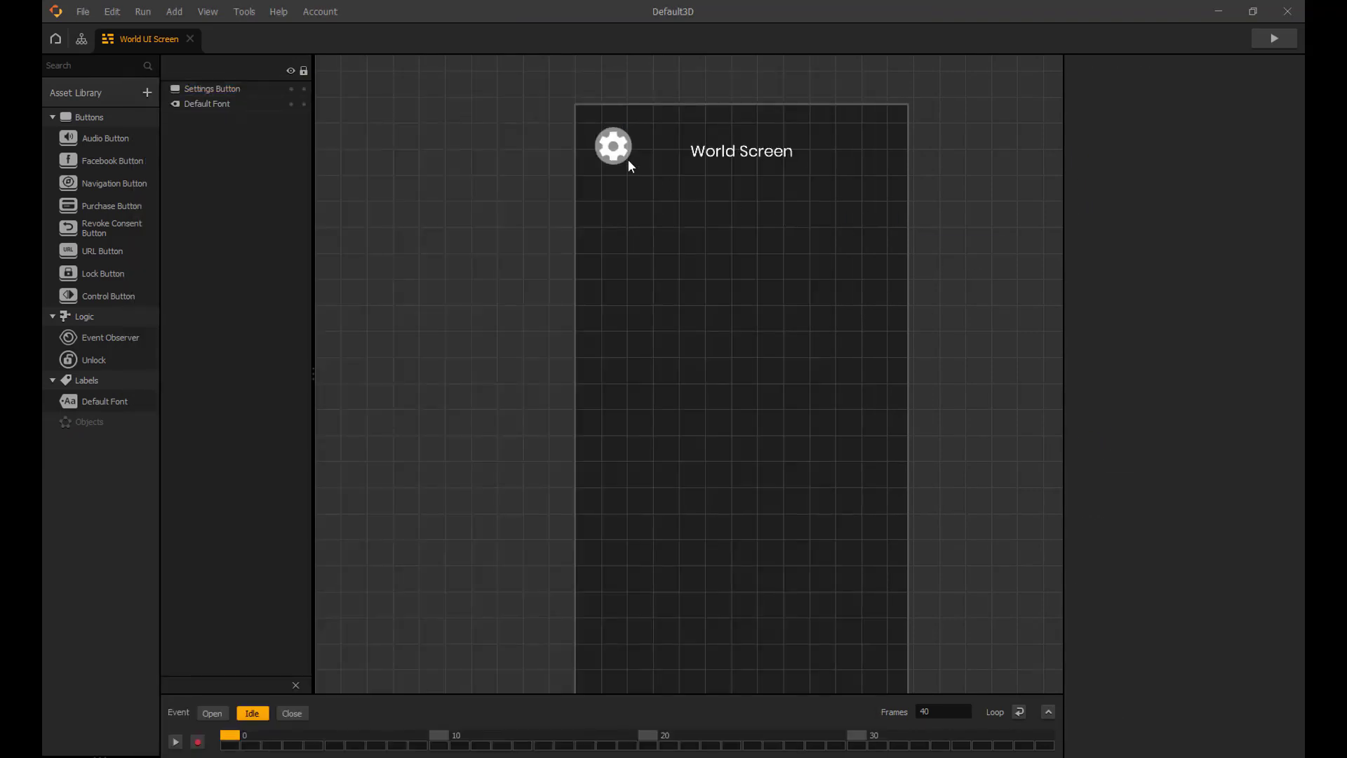
{"action": "left_click", "coordinate": [619, 159]}
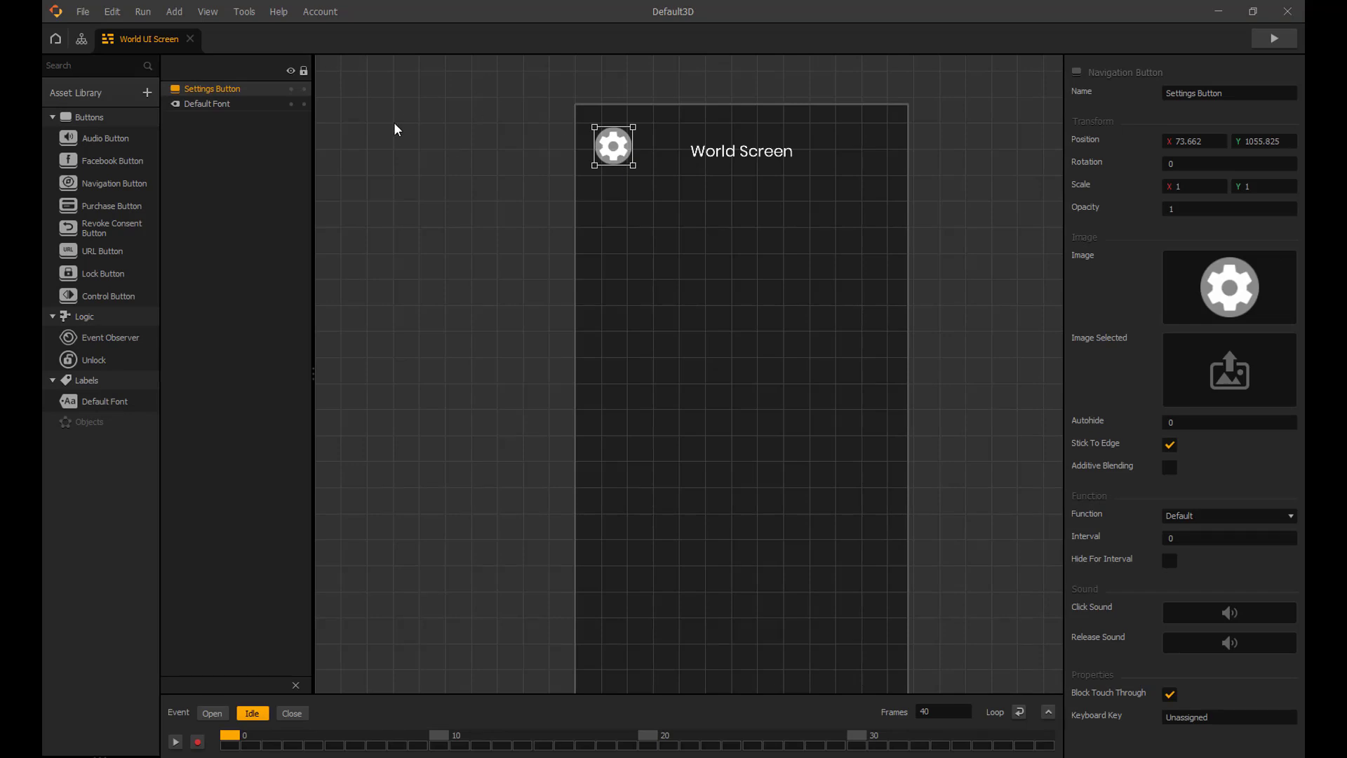
- Duplicate the World UI Screen node in the node map and connect the original's Settings Button output to the copy's Load
{"action": "left_click", "coordinate": [81, 39]}
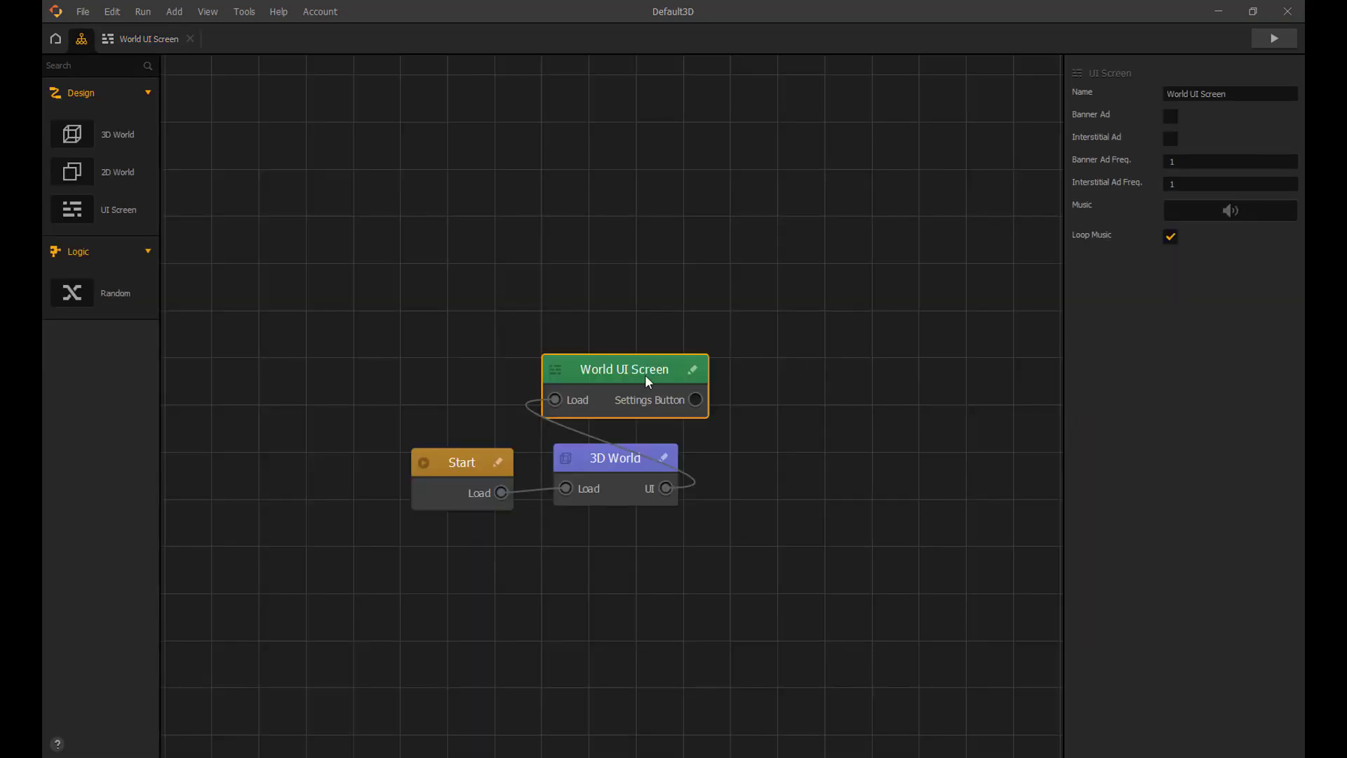
{"action": "key", "text": "ctrl+d"}
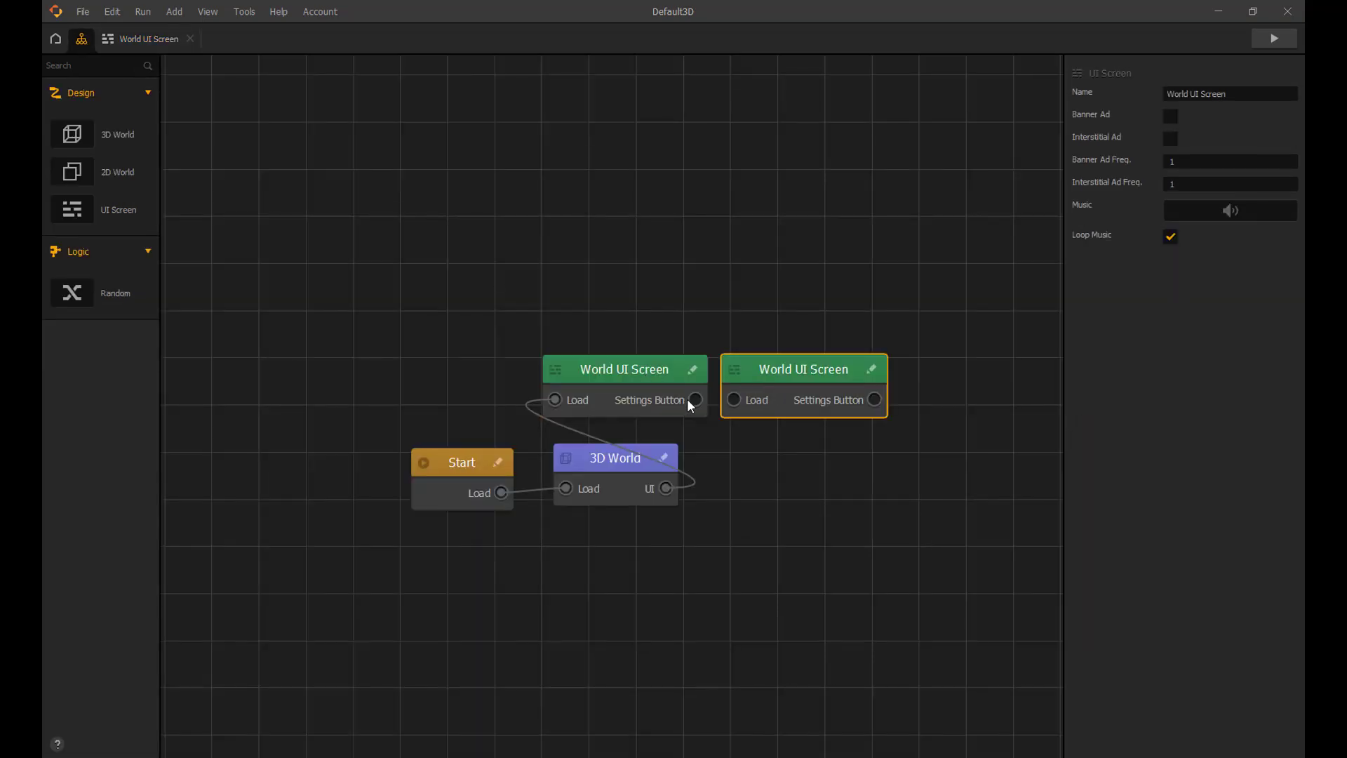
{"action": "left_click_drag", "start_coordinate": [695, 399], "coordinate": [734, 400]}
- Rename the duplicated UI screen node as Settings Screen
{"action": "left_click", "coordinate": [1196, 94]}
{"action": "left_click_drag", "start_coordinate": [1200, 93], "coordinate": [1141, 94]}
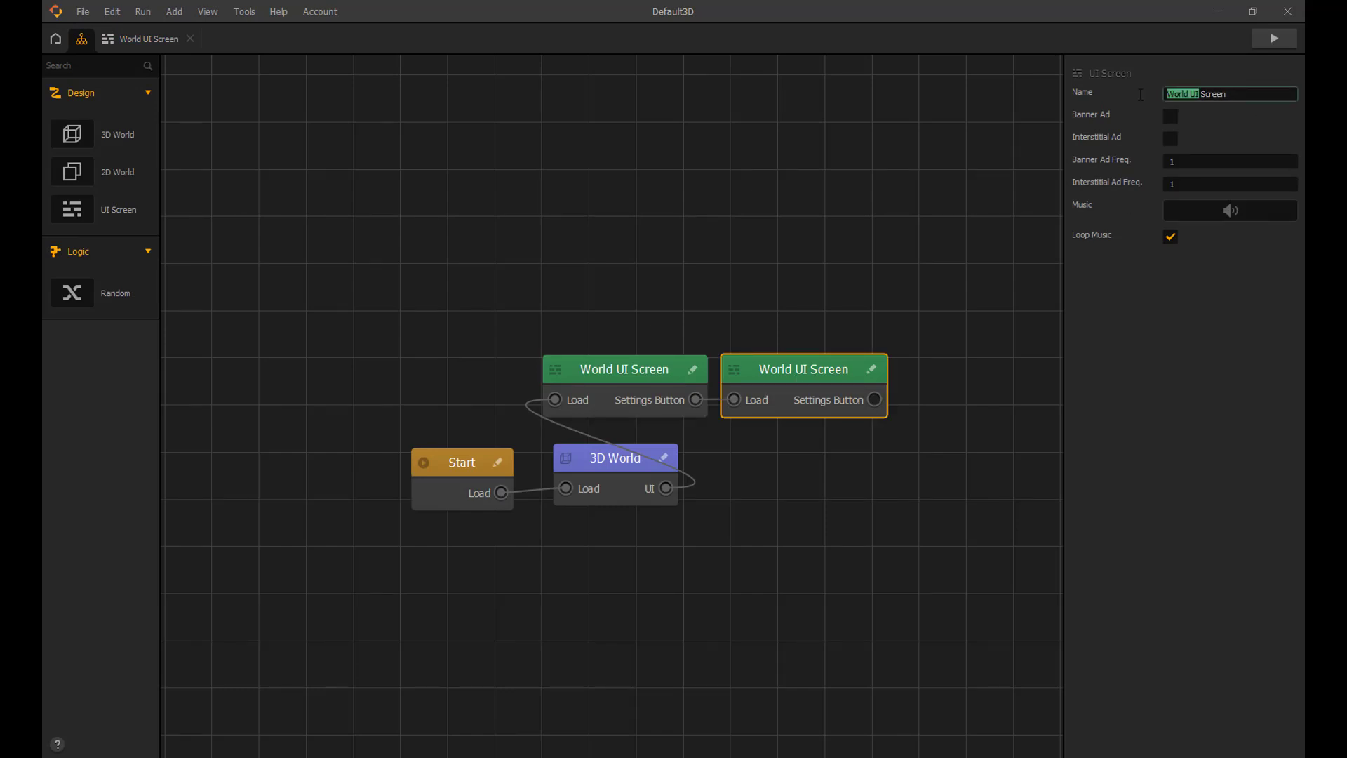
{"action": "type", "text": "Settings"}
{"action": "left_click", "coordinate": [866, 210]}
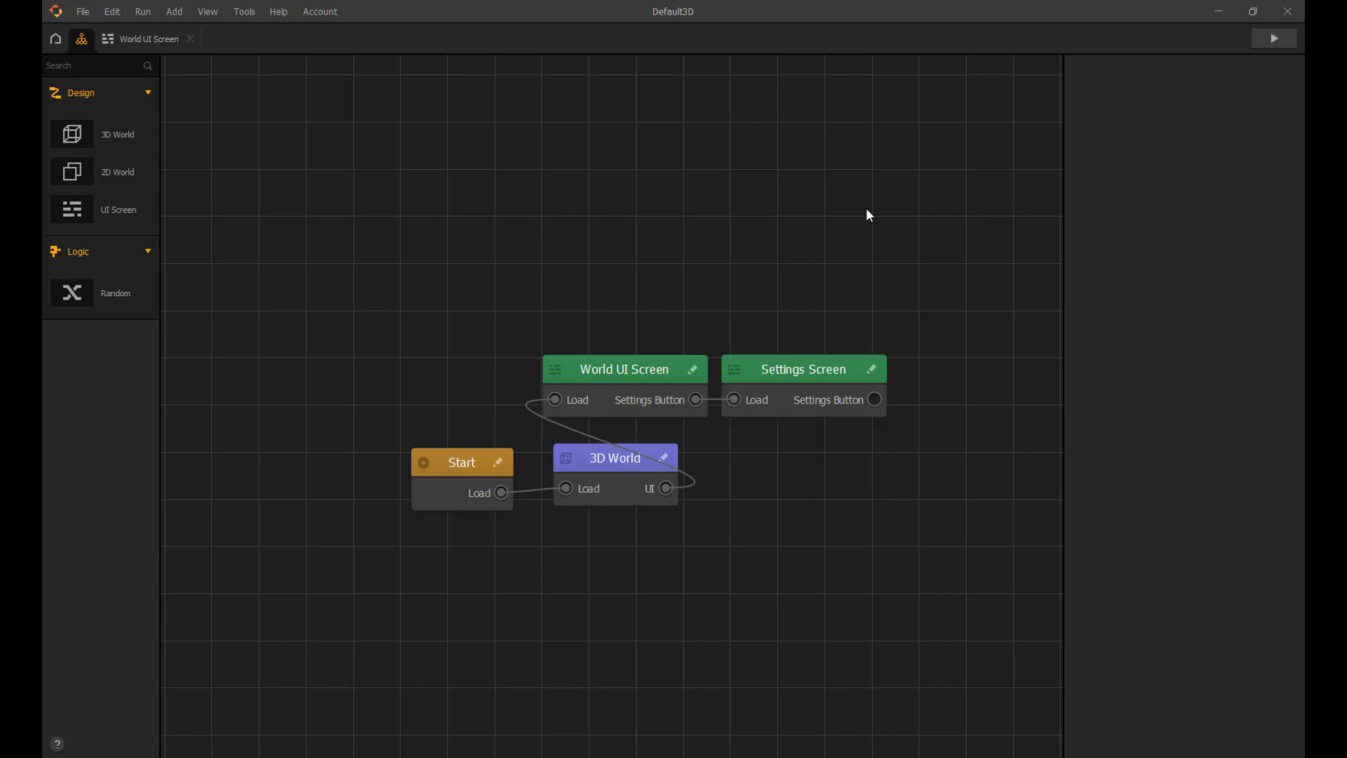
- Open Settings Screen and change its label text to "Settings Screen"
{"action": "double_click", "coordinate": [811, 378]}
{"action": "left_click", "coordinate": [768, 160]}
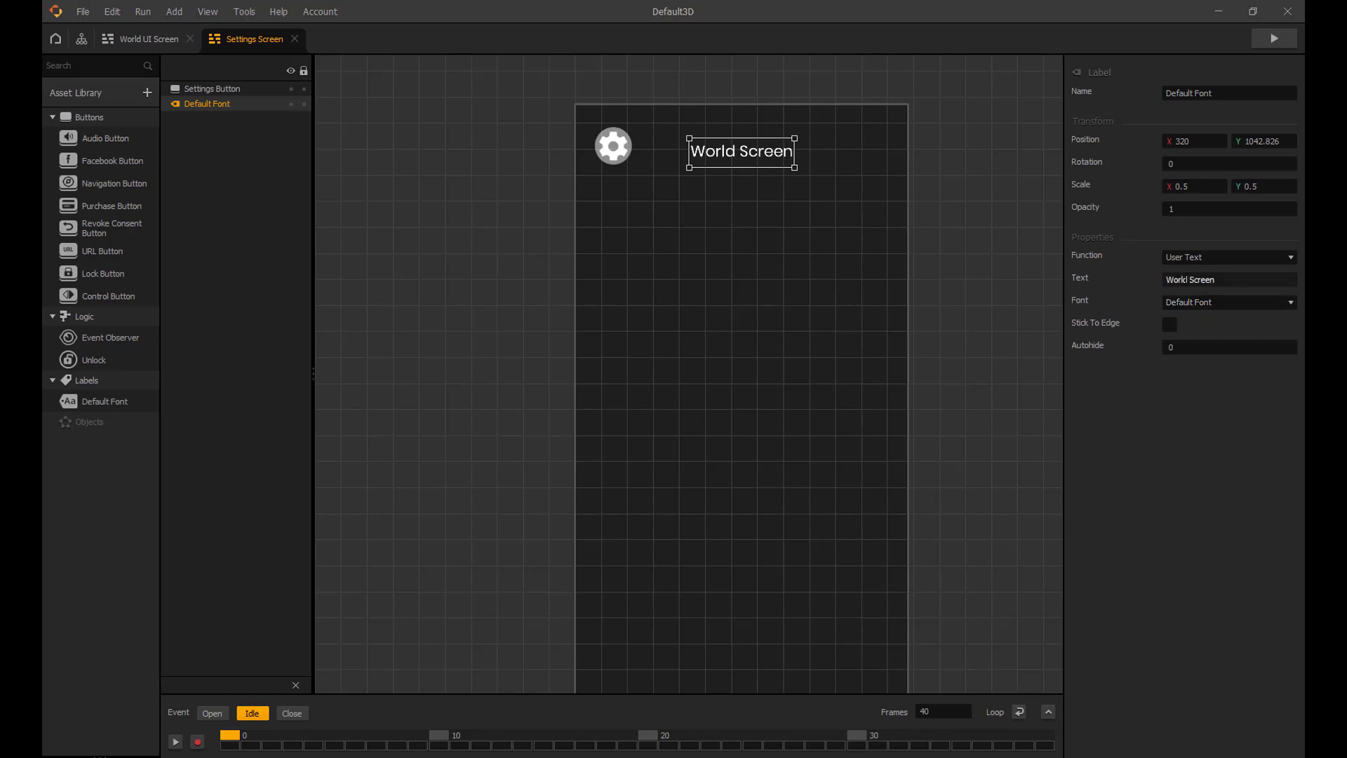
{"action": "left_click_drag", "start_coordinate": [1182, 280], "coordinate": [1153, 279]}
{"action": "type", "text": "Setting"}
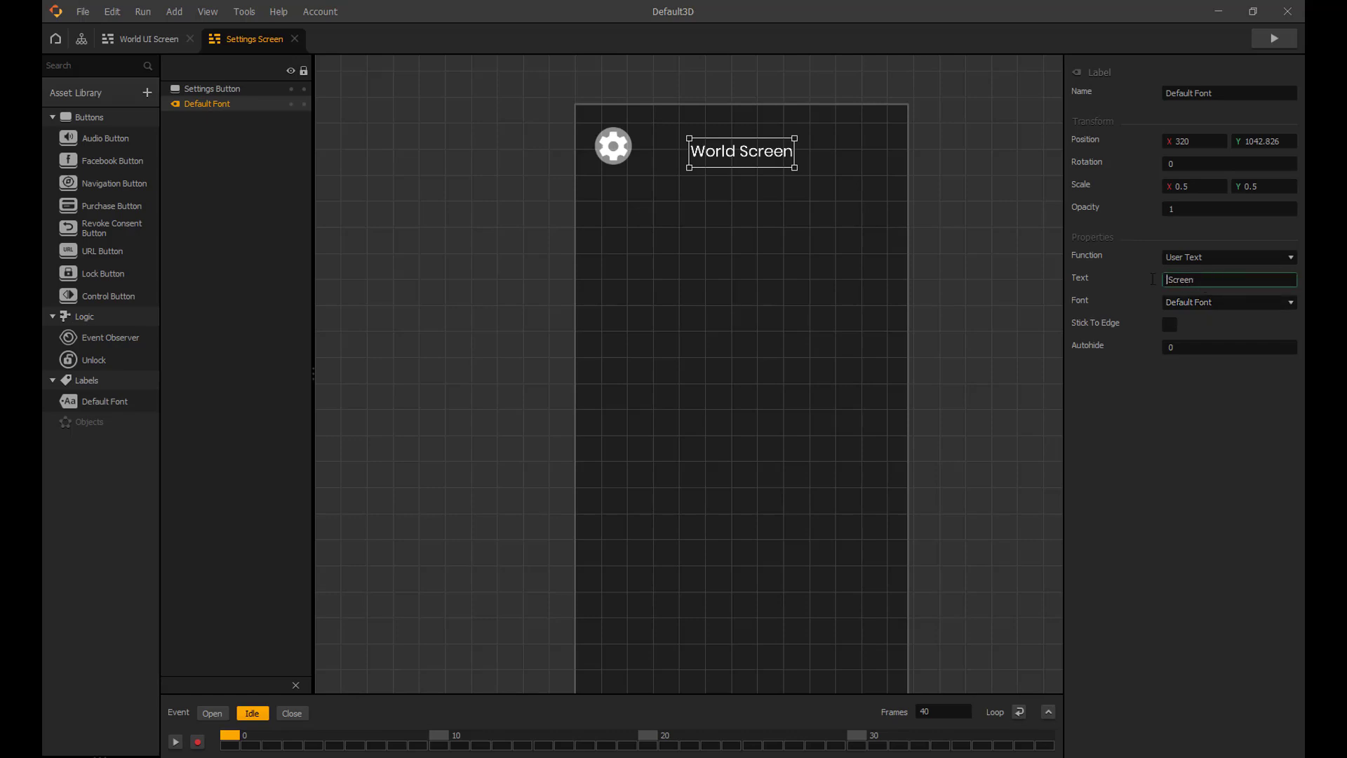
{"action": "type", "text": "s"}
{"action": "left_click", "coordinate": [1036, 264]}
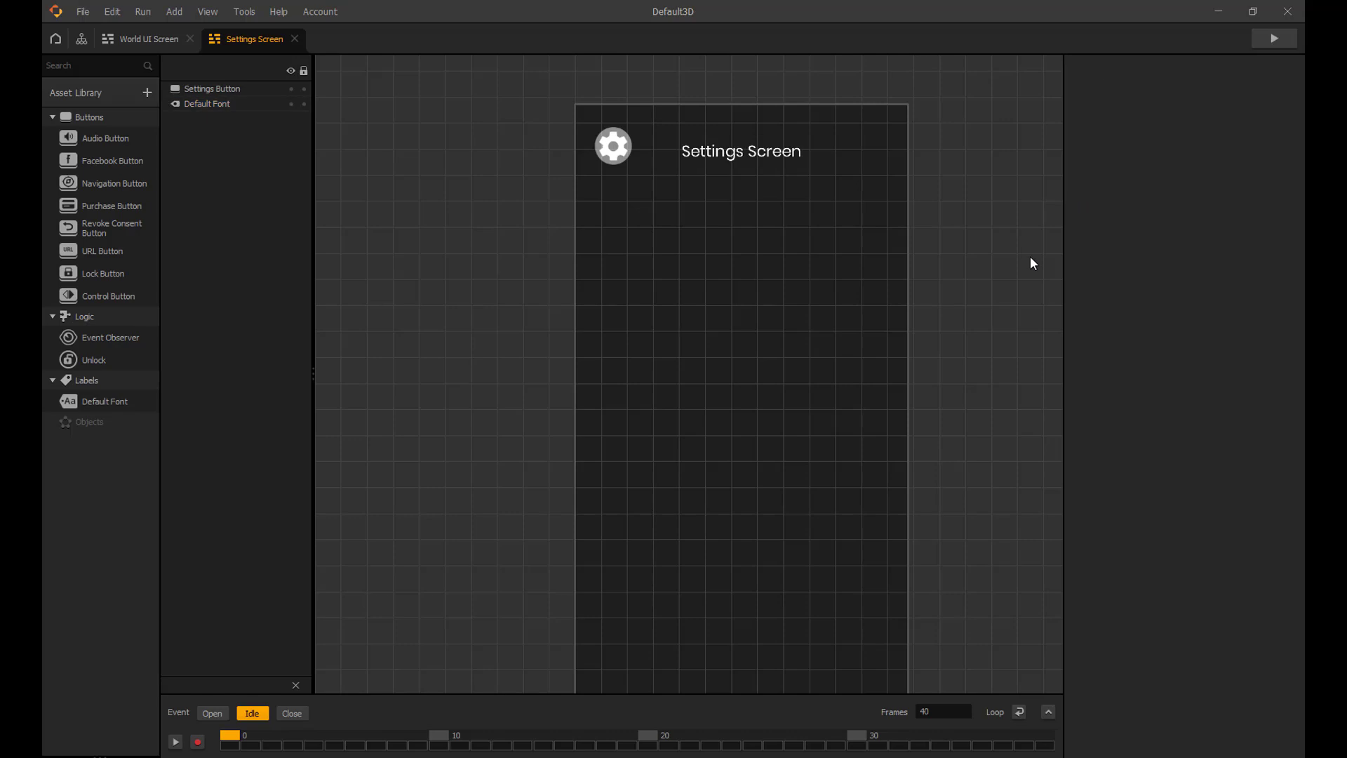
- Set the function of the gear button on Settings Screen to Back
{"action": "left_click", "coordinate": [607, 158]}
{"action": "left_click", "coordinate": [1190, 515]}
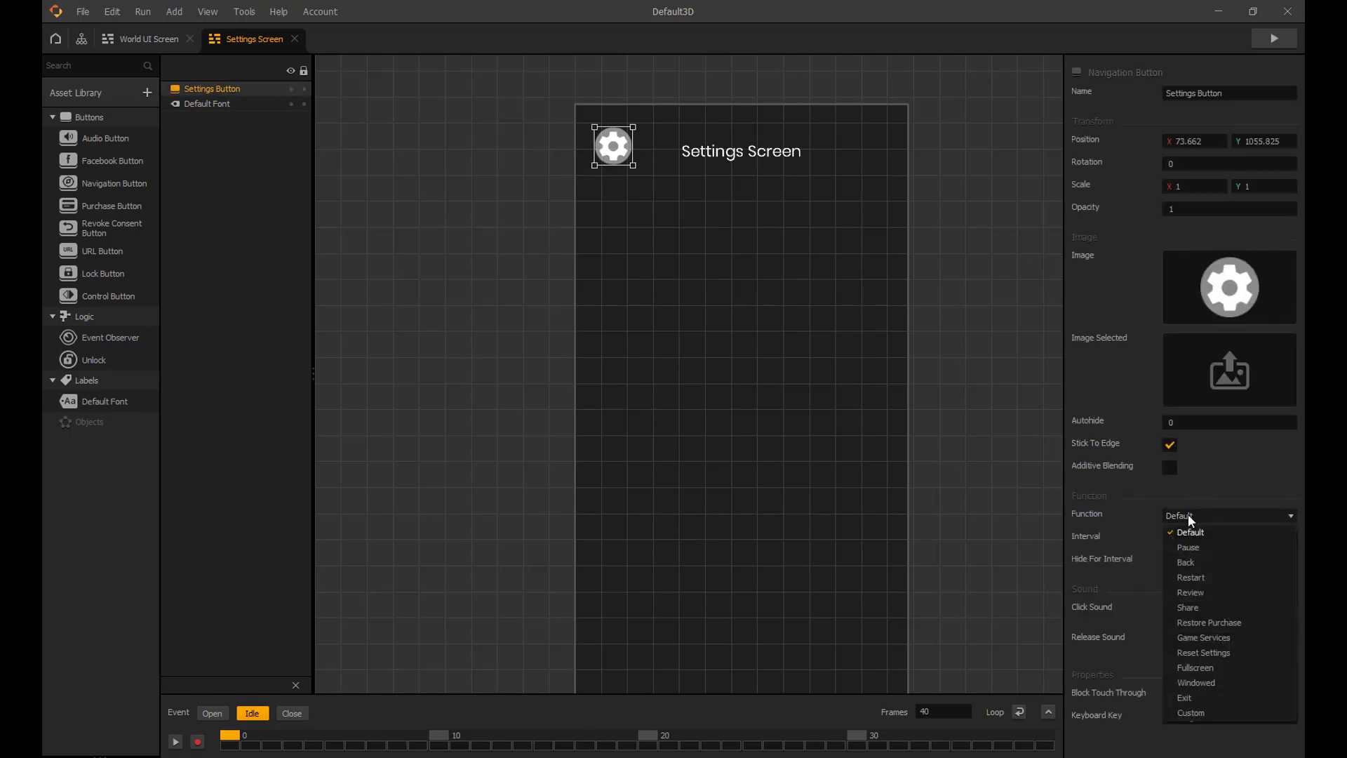
{"action": "left_click", "coordinate": [1191, 565]}
{"action": "left_click", "coordinate": [980, 369]}
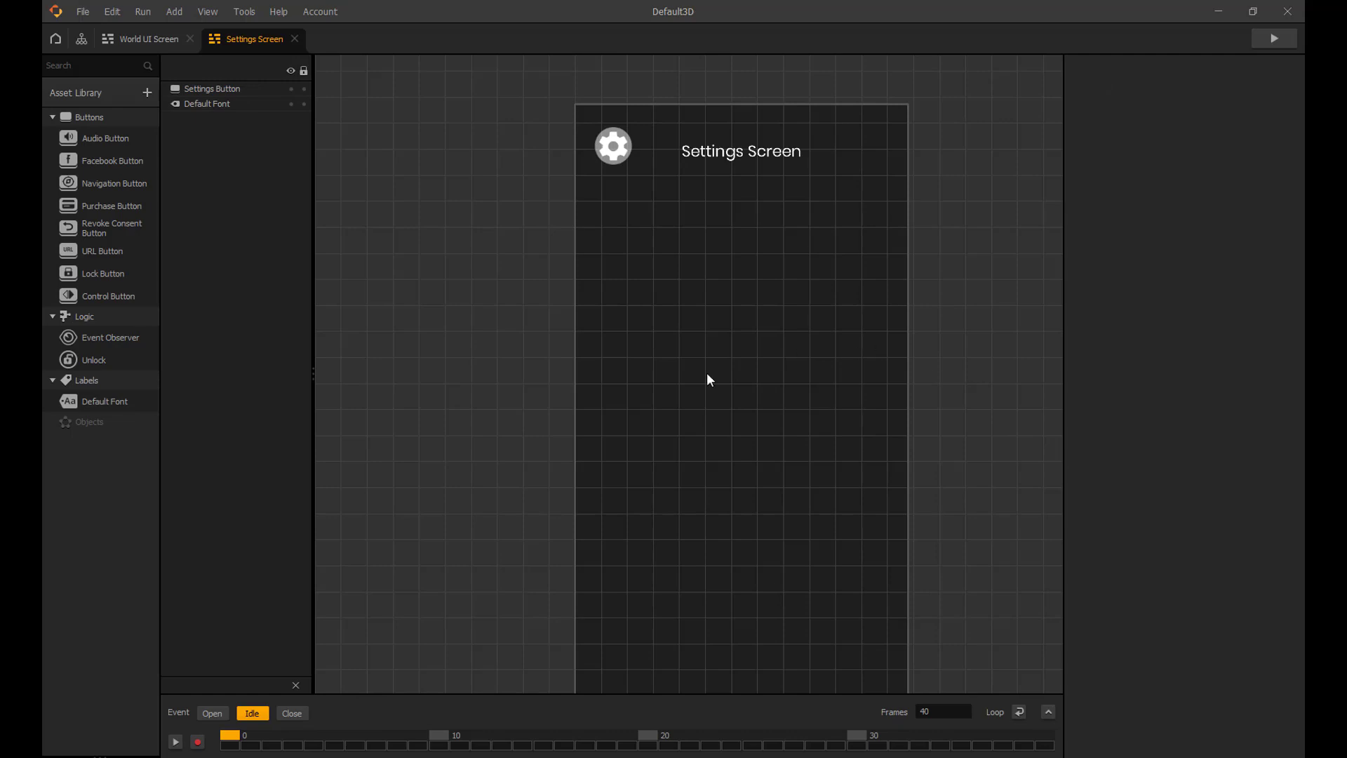
- Import Background Icon Setting.png into Settings Screen as an image and place it just below the gear button
{"action": "left_click", "coordinate": [528, 757]}
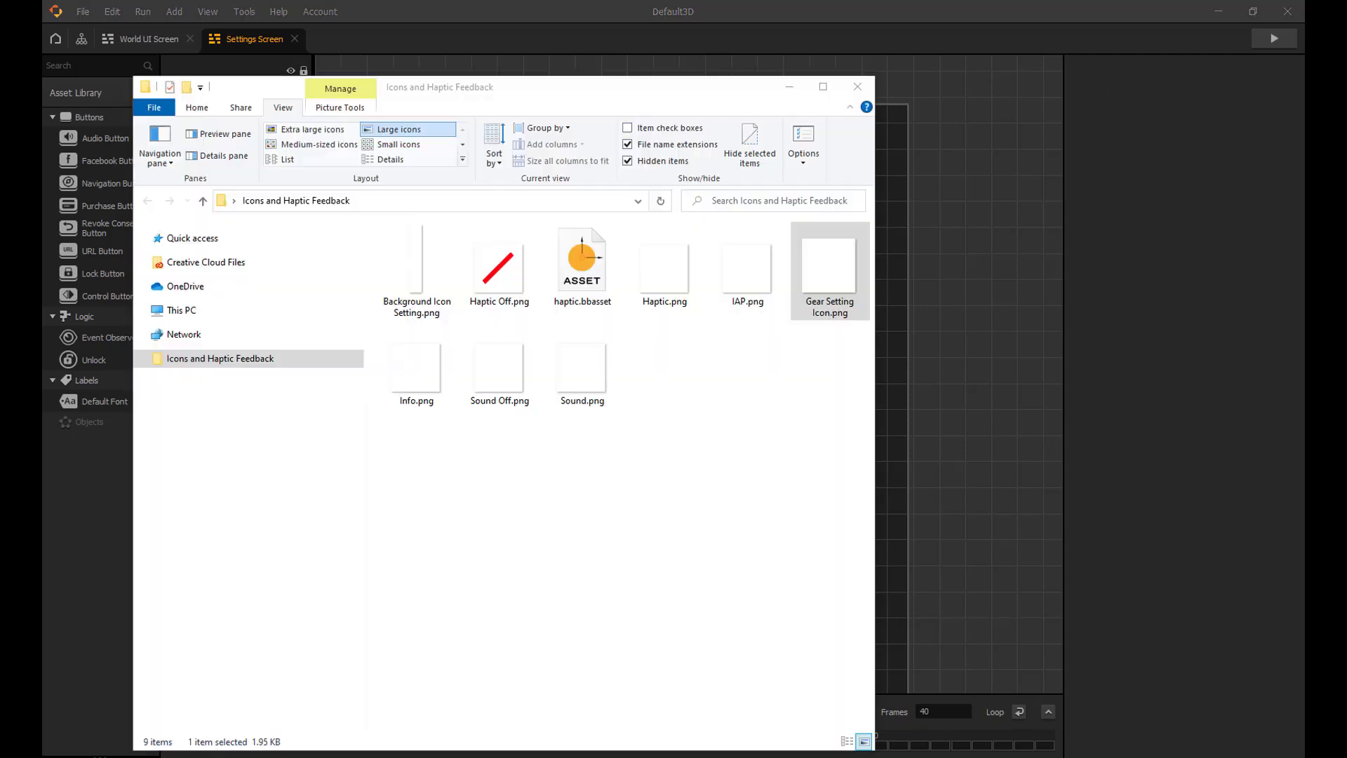
{"action": "left_click_drag", "start_coordinate": [426, 254], "coordinate": [950, 279]}
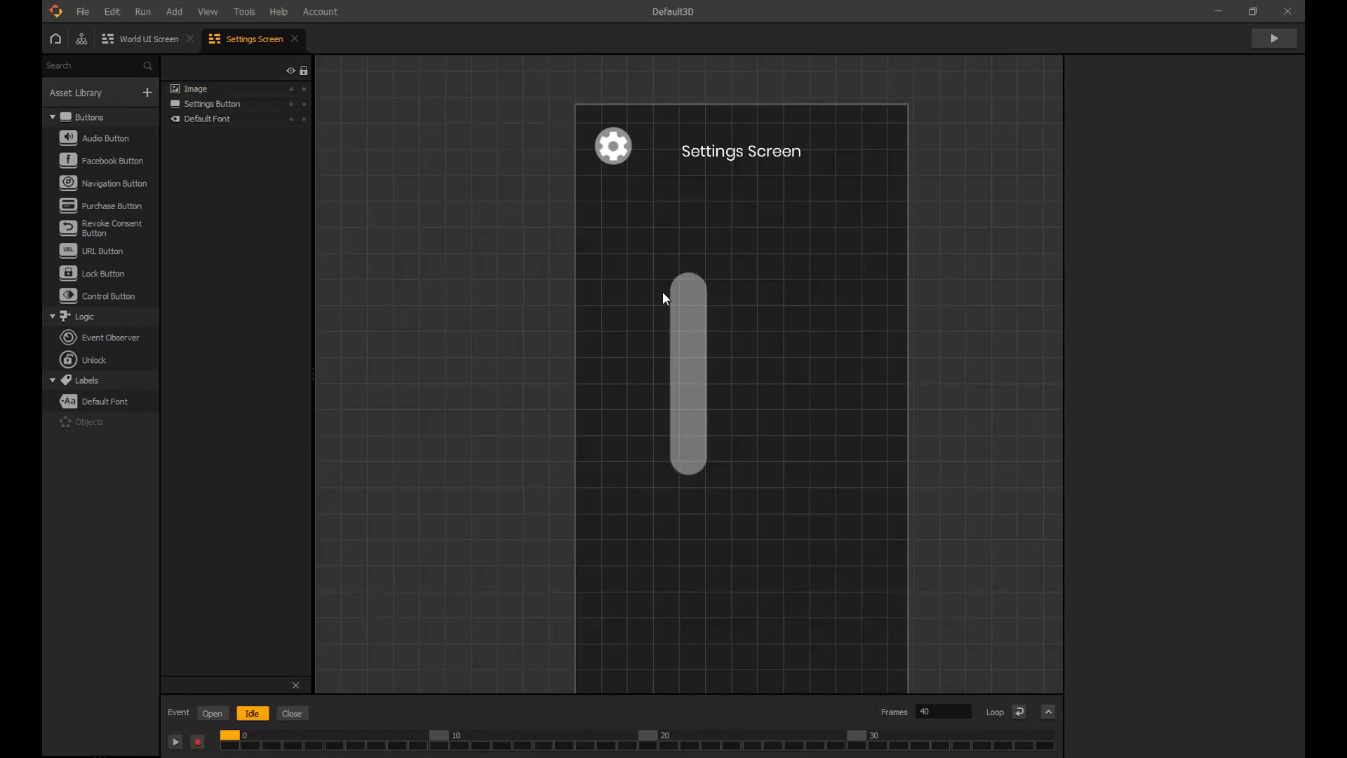
{"action": "left_click_drag", "start_coordinate": [691, 318], "coordinate": [615, 223]}
- Align the background bar image with the gear button by setting its X position to the button's 73.662
{"action": "left_click", "coordinate": [621, 162]}
{"action": "left_click", "coordinate": [1175, 141]}
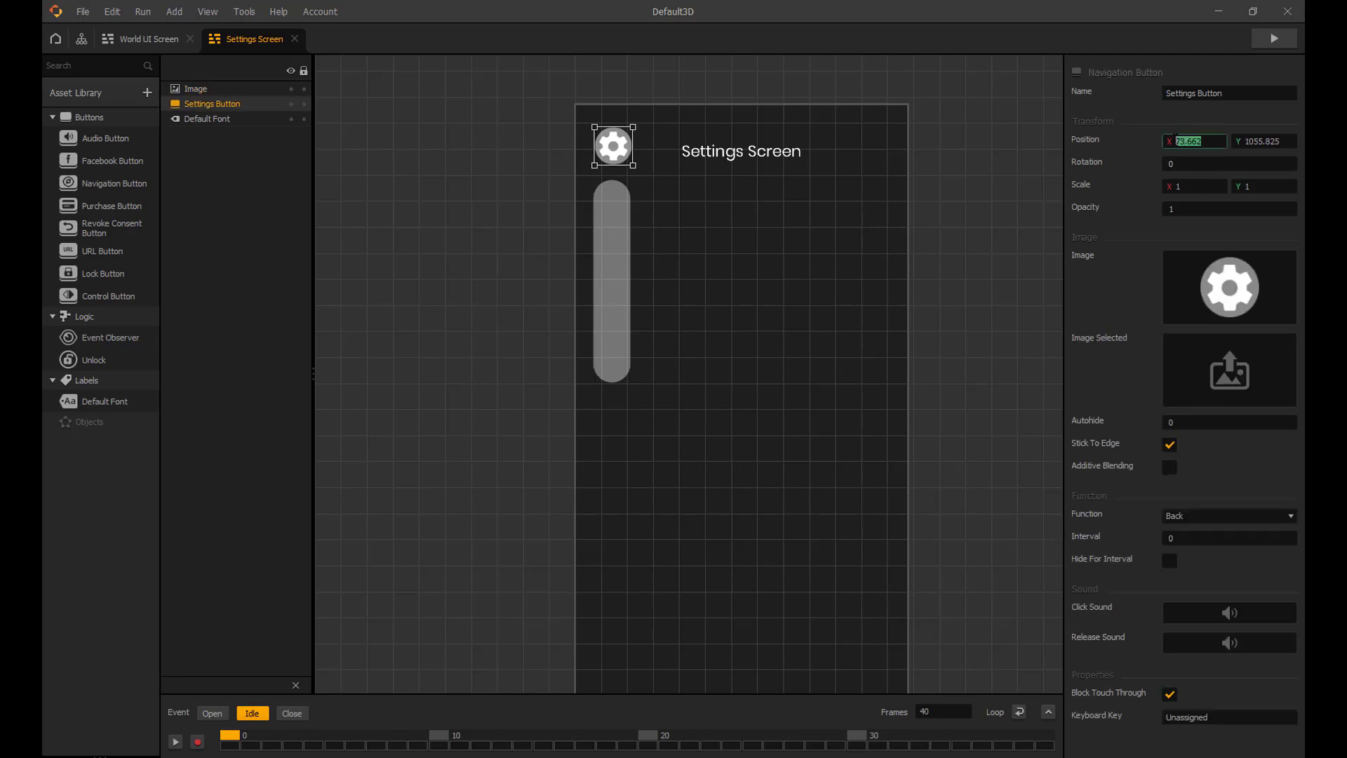
{"action": "left_click", "coordinate": [622, 218]}
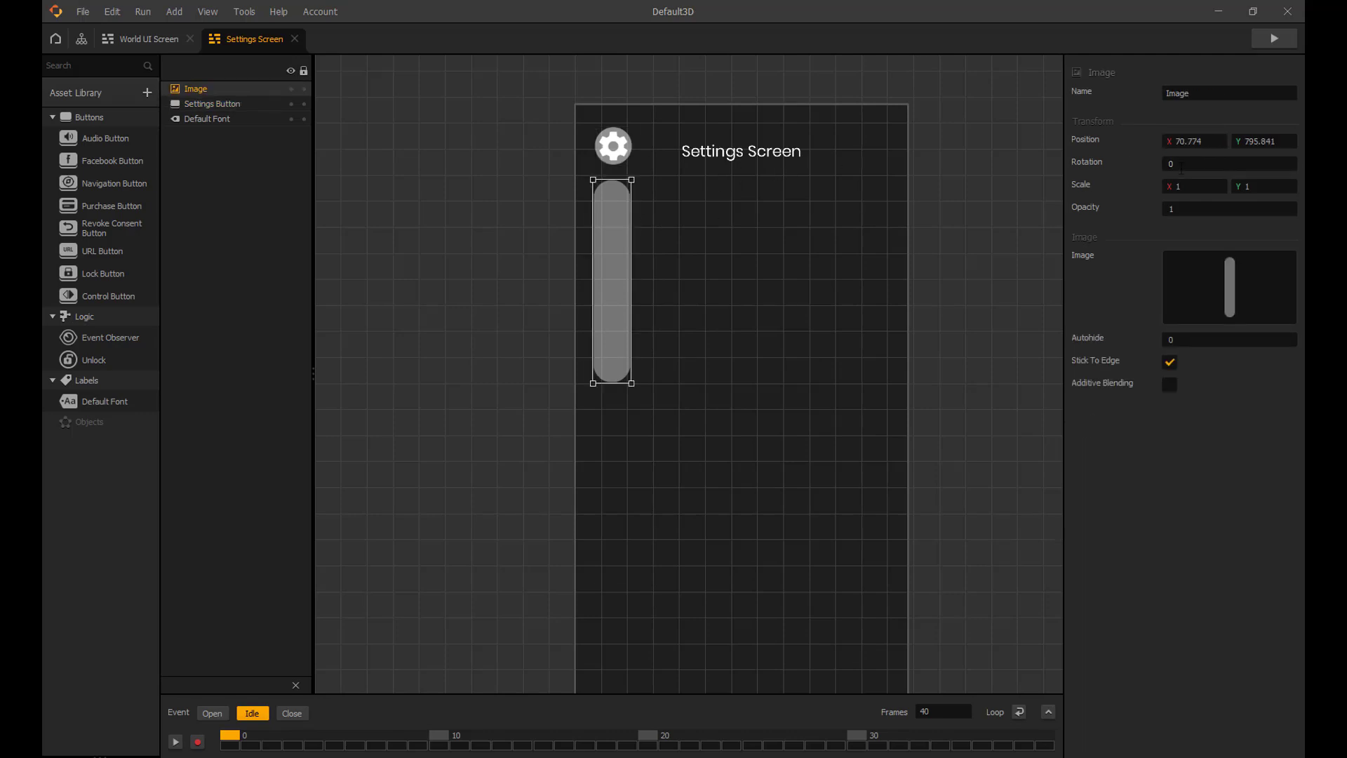
{"action": "left_click", "coordinate": [768, 205]}
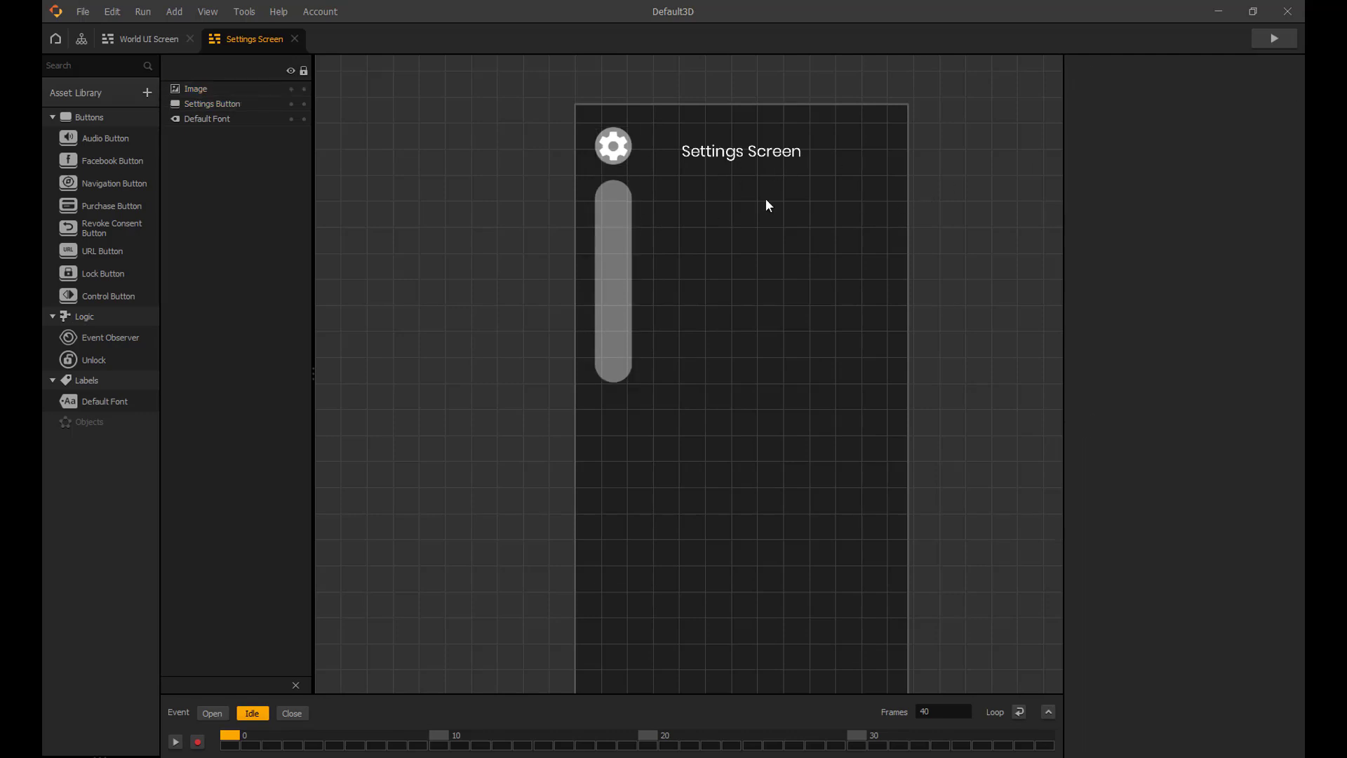
- Move the background bar image straight up until its upper end lines up with the gear button
{"action": "left_click", "coordinate": [627, 215]}
{"action": "key", "text": "shift+Up"}
{"action": "key", "text": "shift+Up"}
{"action": "key", "text": "shift+Up"}
{"action": "key", "text": "shift+Up"}
{"action": "key", "text": "shift+Up"}
{"action": "key", "text": "shift+Up"}
{"action": "key", "text": "shift+Up"}
{"action": "key", "text": "shift+Up"}
{"action": "key", "text": "shift+Up"}
{"action": "key", "text": "shift+Up"}
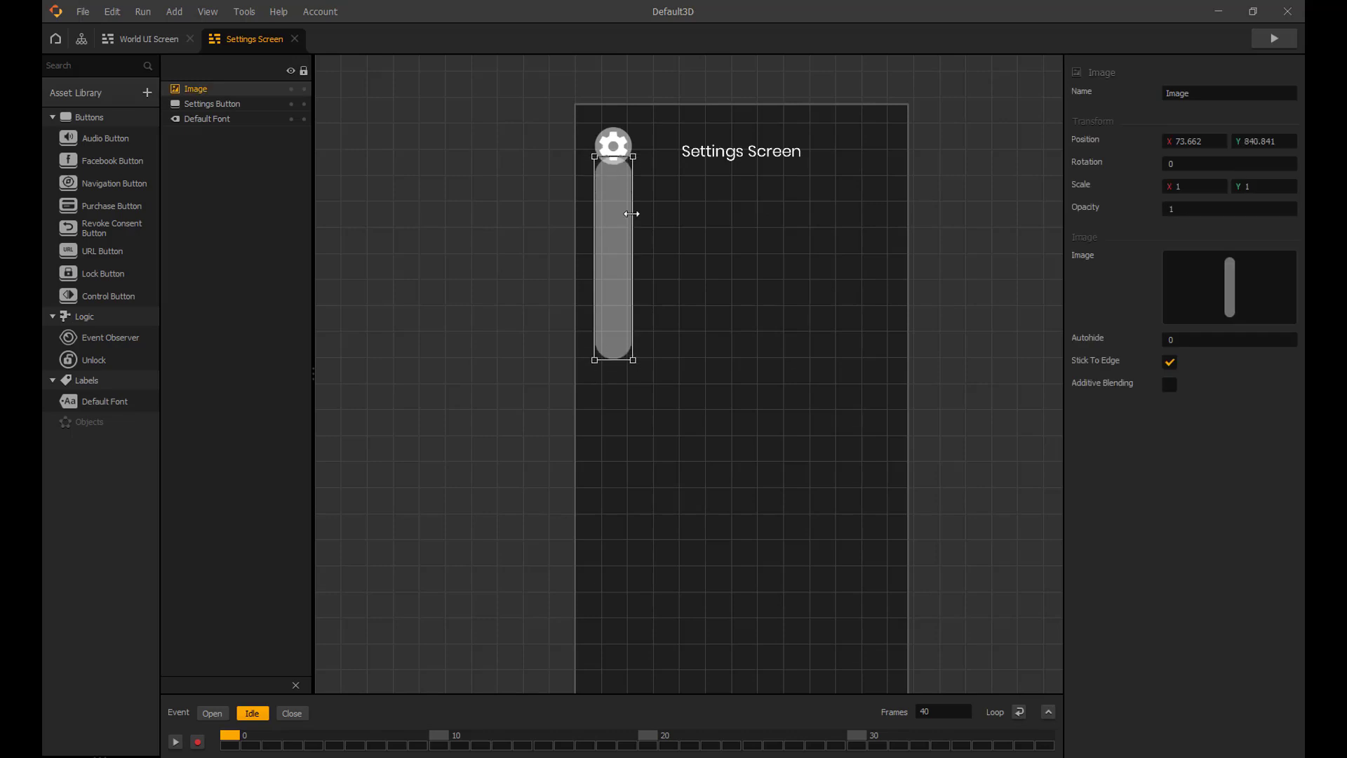
{"action": "left_click", "coordinate": [676, 223]}
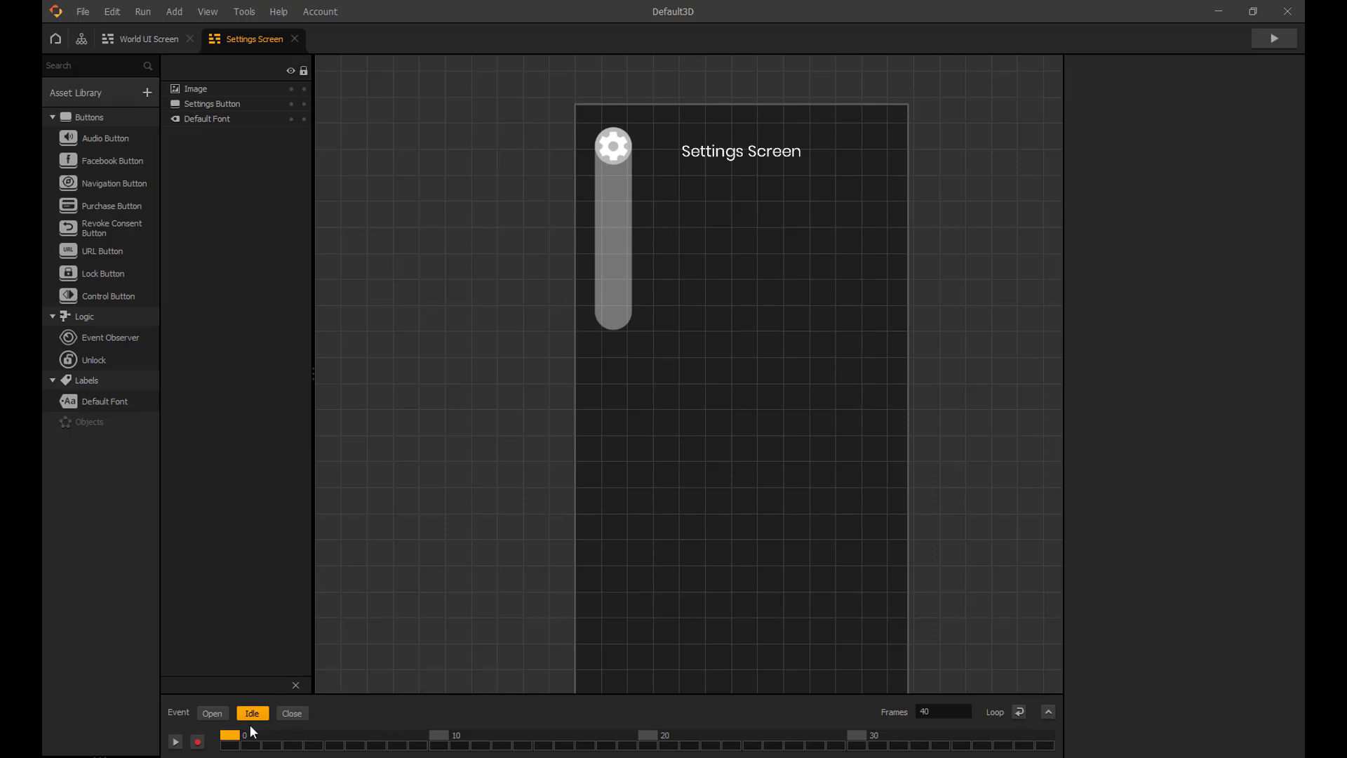
- Start recording the Open event animation and keyframe the background bar's opacity at 1 on frame 20
{"action": "left_click", "coordinate": [213, 713]}
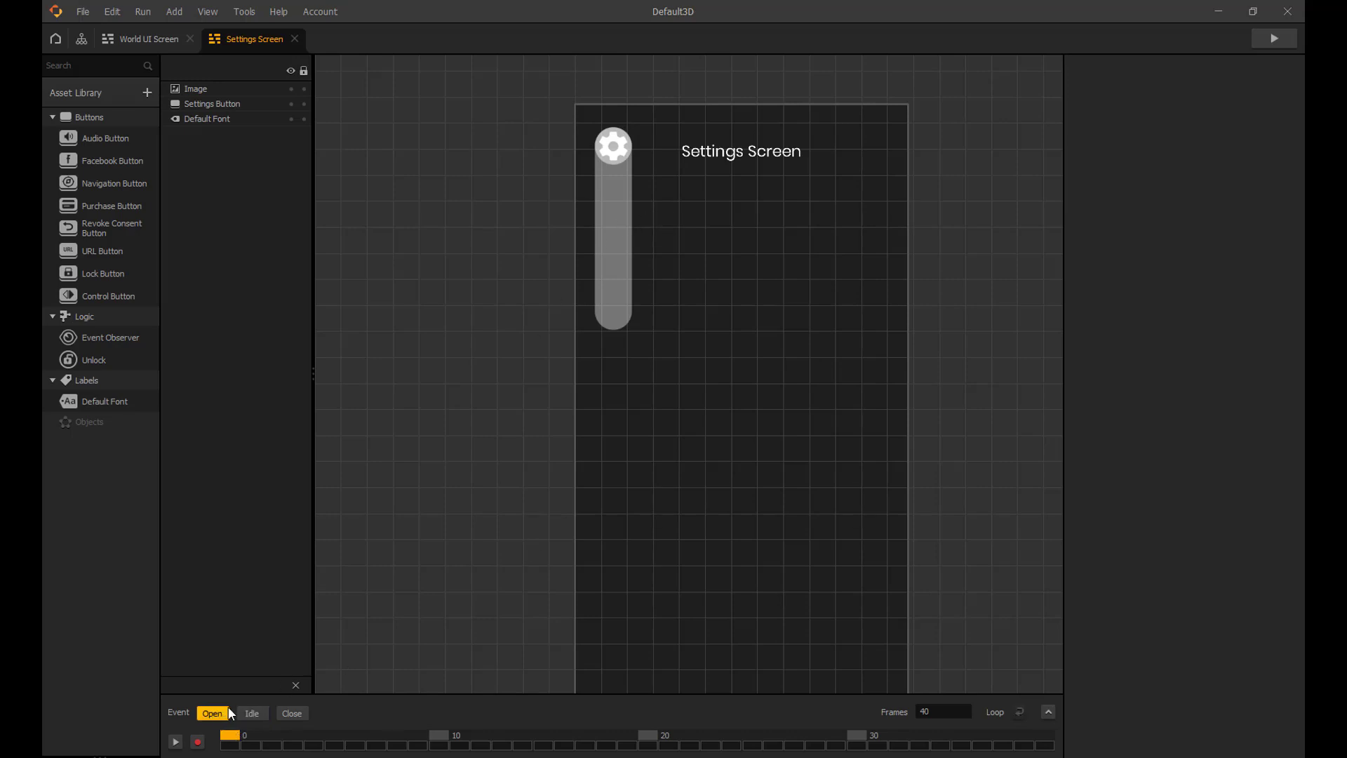
{"action": "left_click", "coordinate": [197, 741]}
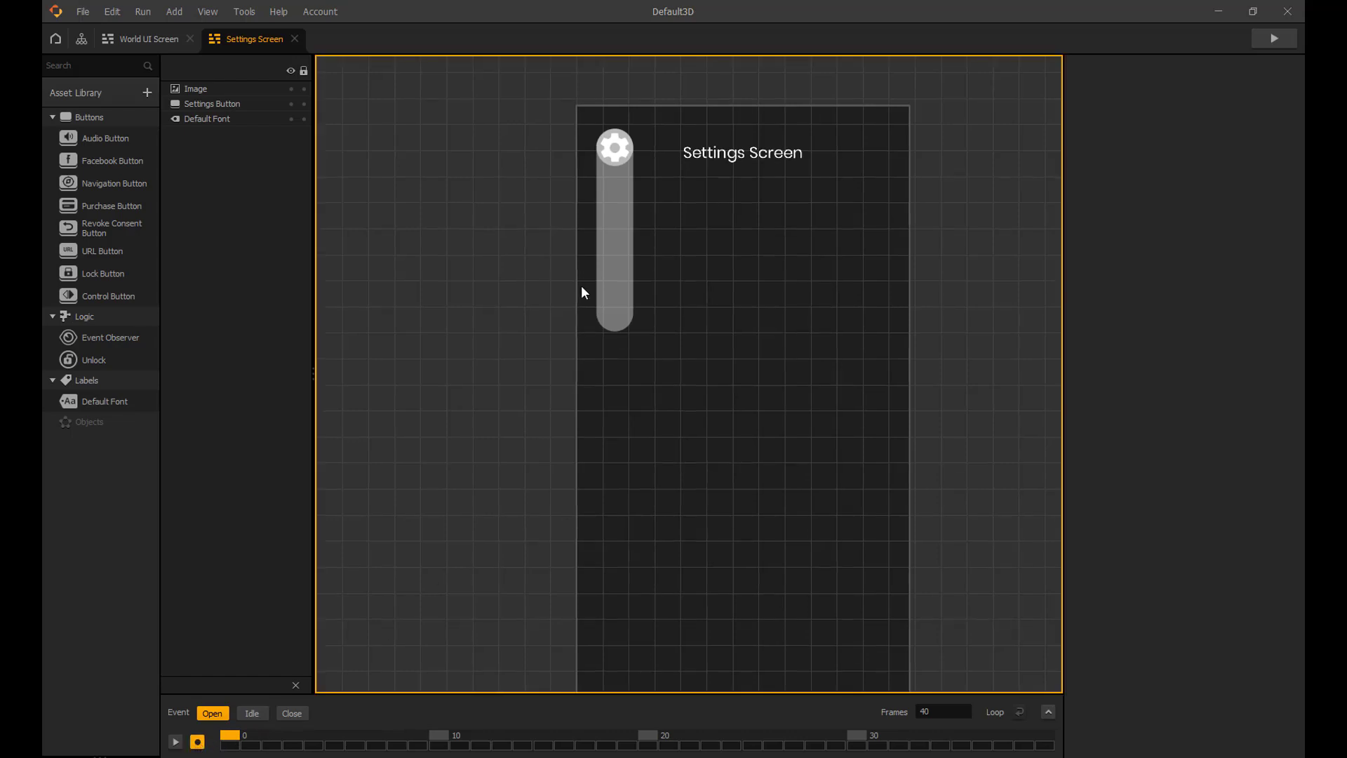
{"action": "left_click", "coordinate": [618, 270]}
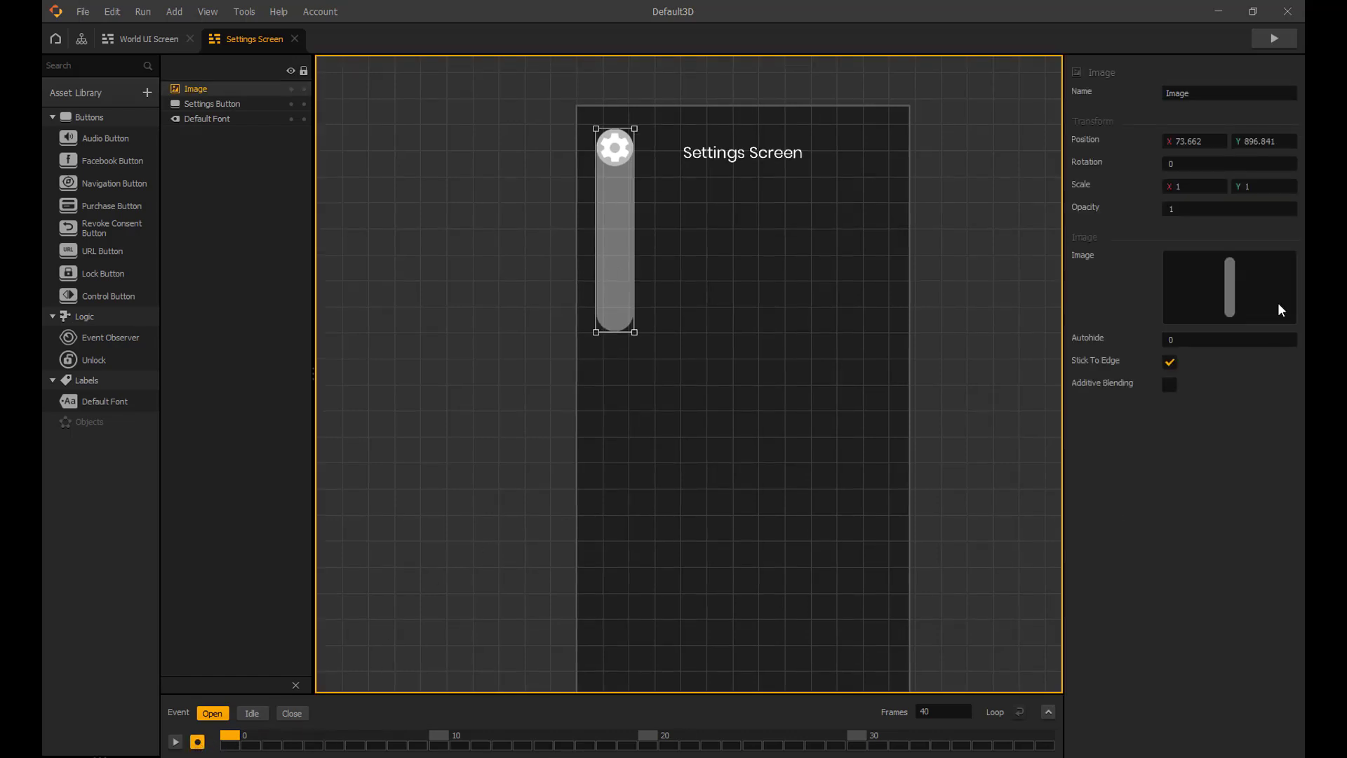
{"action": "left_click", "coordinate": [1197, 209]}
{"action": "left_click", "coordinate": [647, 737]}
{"action": "left_click", "coordinate": [1166, 209]}
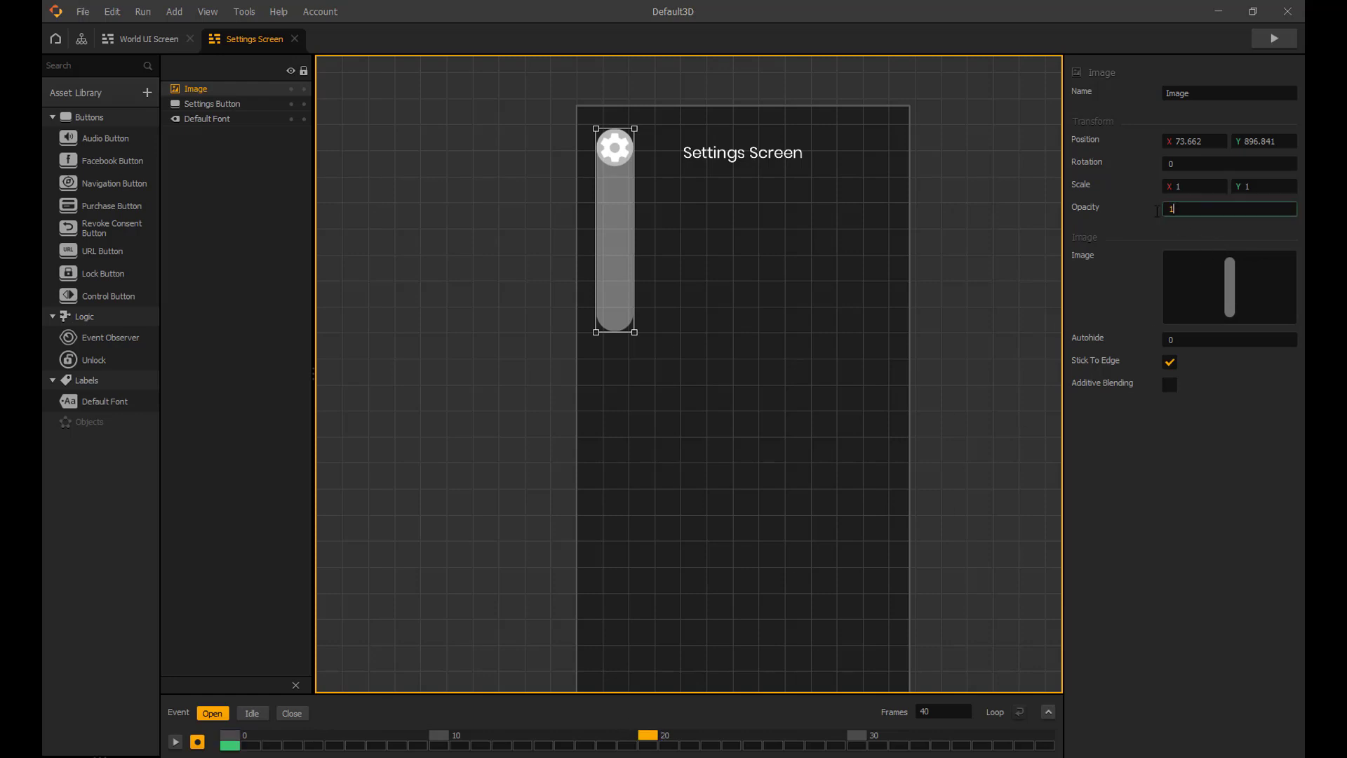
{"action": "left_click_drag", "start_coordinate": [1157, 211], "coordinate": [1156, 214]}
{"action": "type", "text": "1"}
- Set the background bar's opacity to 0 at frame 0 of the Open animation
{"action": "left_click_drag", "start_coordinate": [654, 739], "coordinate": [231, 739]}
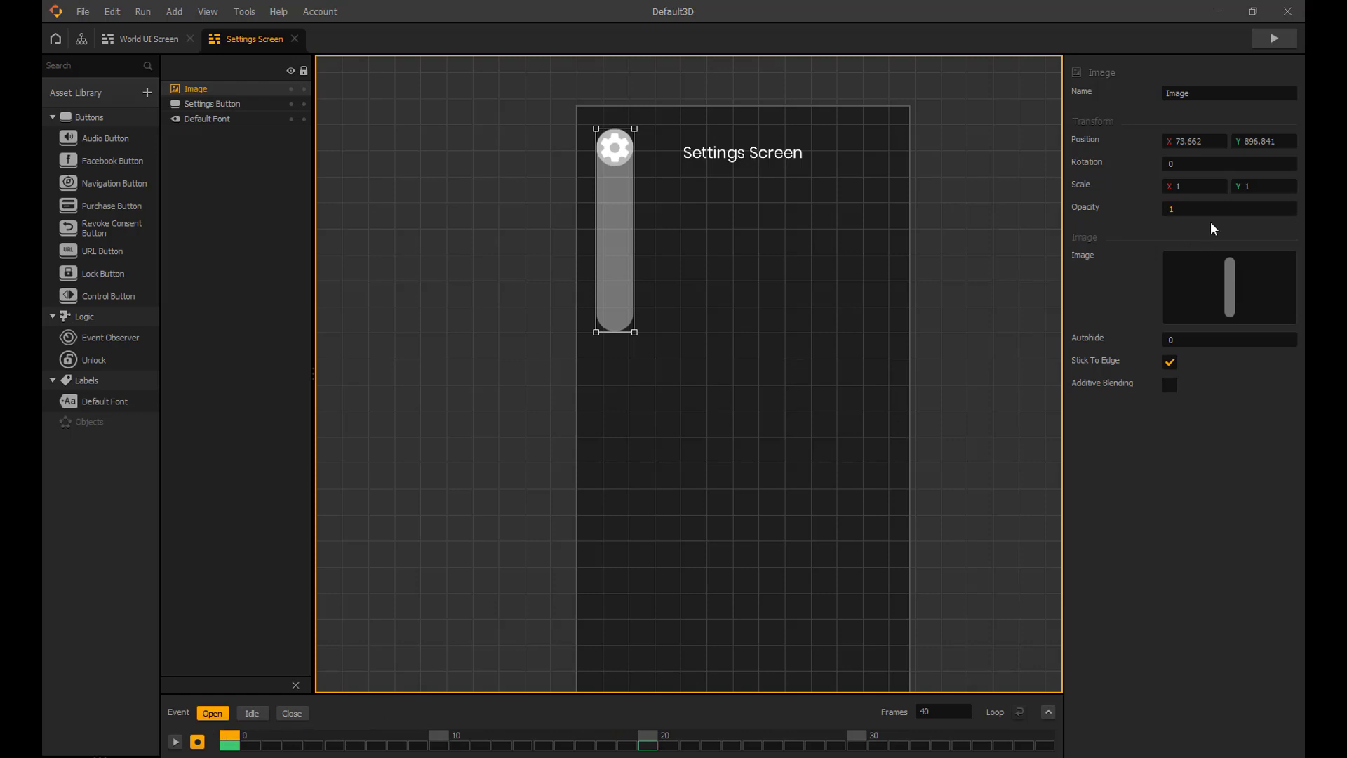
{"action": "left_click_drag", "start_coordinate": [1188, 209], "coordinate": [1143, 270]}
{"action": "type", "text": "0"}
{"action": "key", "text": "Return"}
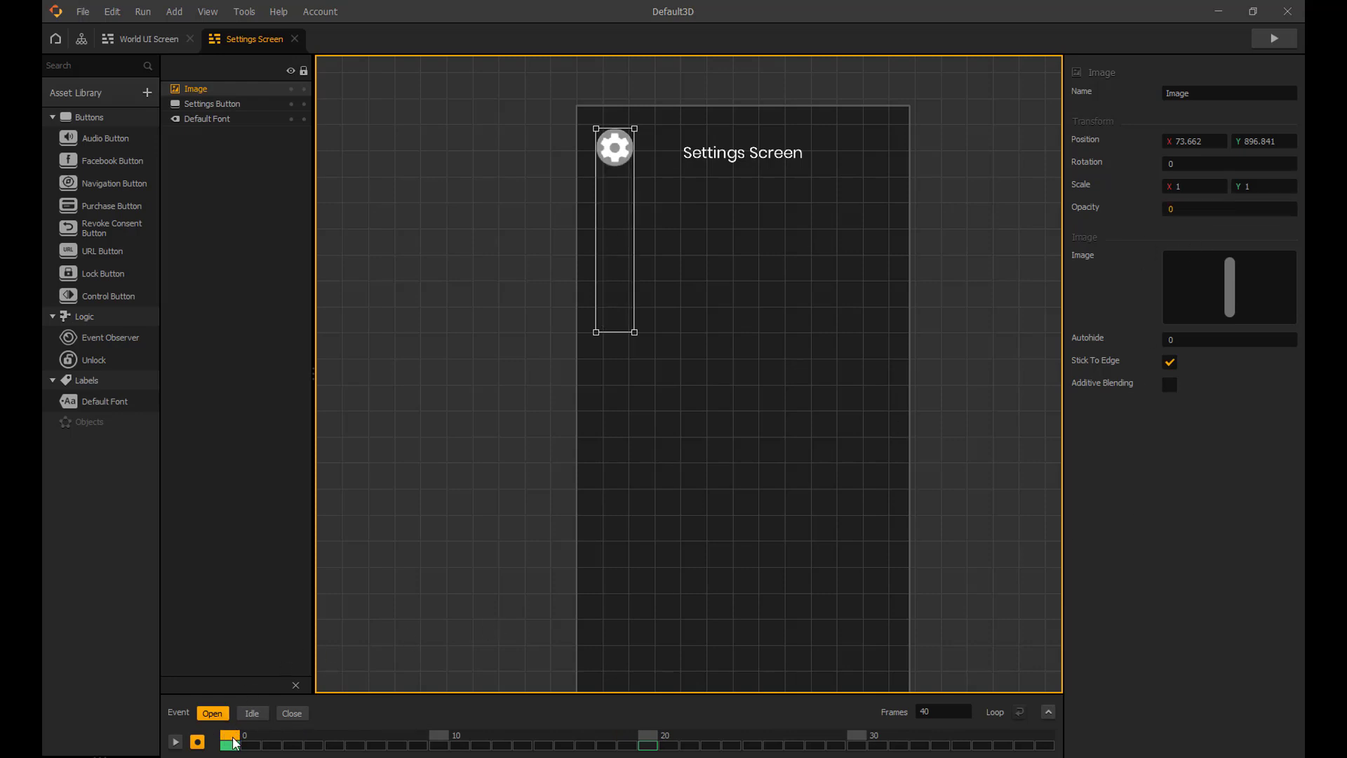
- Keyframe the bar's Y scale on frame 20 and shrink the bar upward to the gear button's height at frame 0
{"action": "left_click_drag", "start_coordinate": [235, 744], "coordinate": [647, 741]}
{"action": "left_click", "coordinate": [1256, 186]}
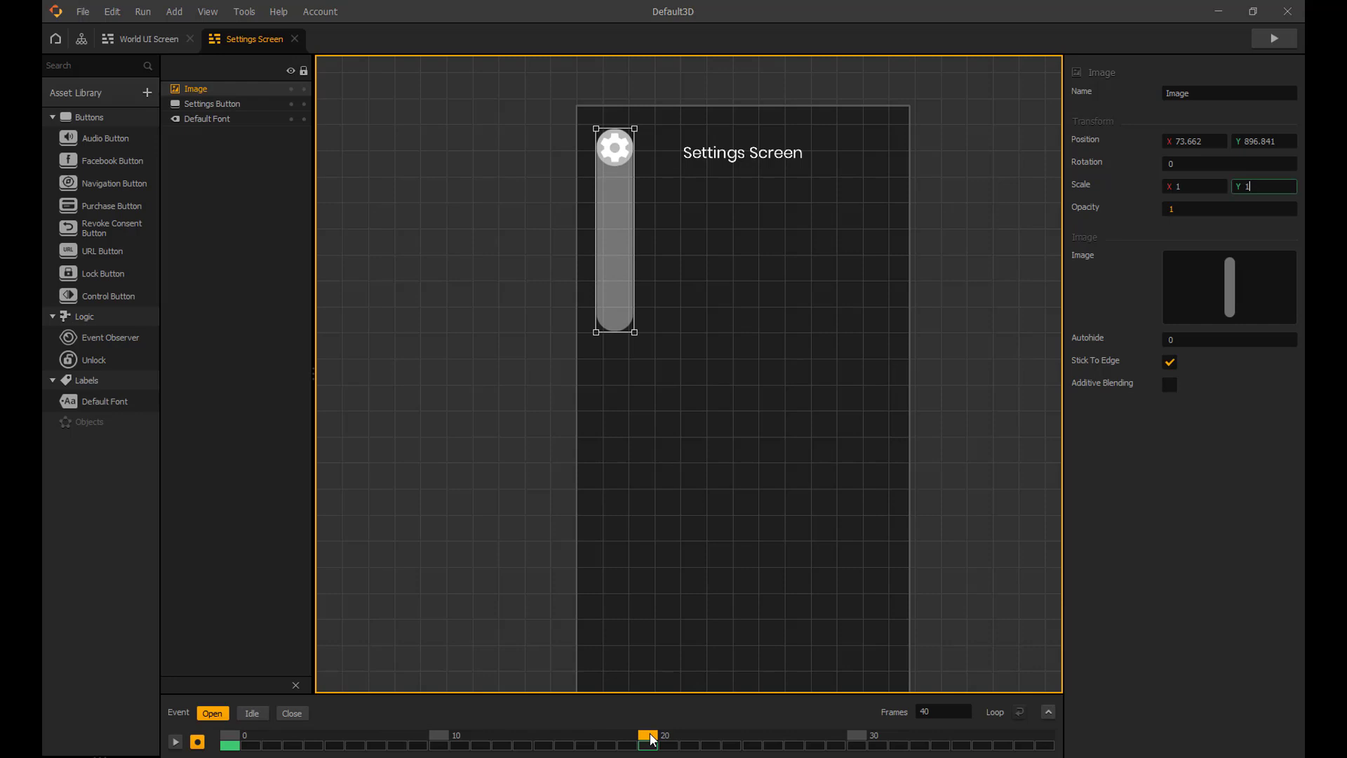
{"action": "left_click_drag", "start_coordinate": [652, 739], "coordinate": [232, 737]}
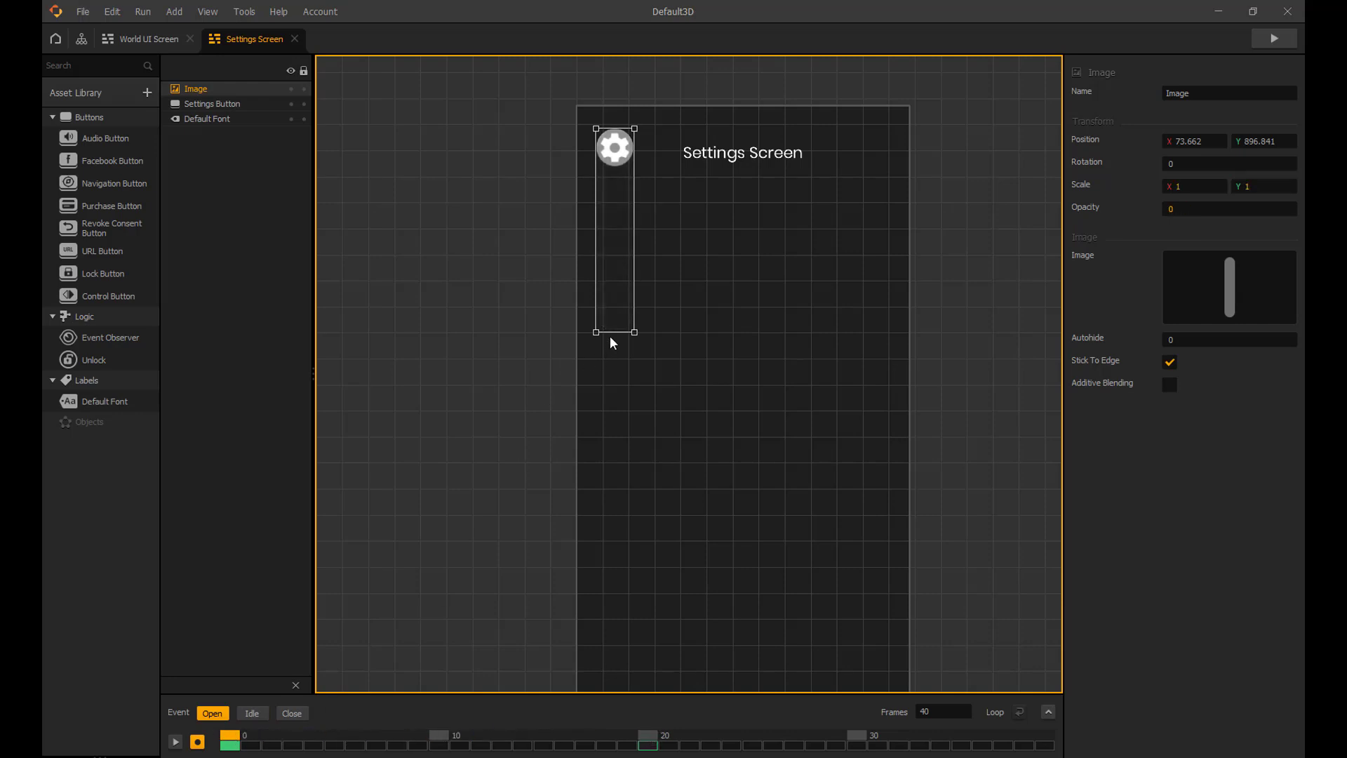
{"action": "left_click_drag", "start_coordinate": [611, 333], "coordinate": [615, 166]}
- Move the bar down at frame 20 so its upper end lines up with the gear button, and stop recording the Open animation
{"action": "left_click_drag", "start_coordinate": [252, 738], "coordinate": [648, 748]}
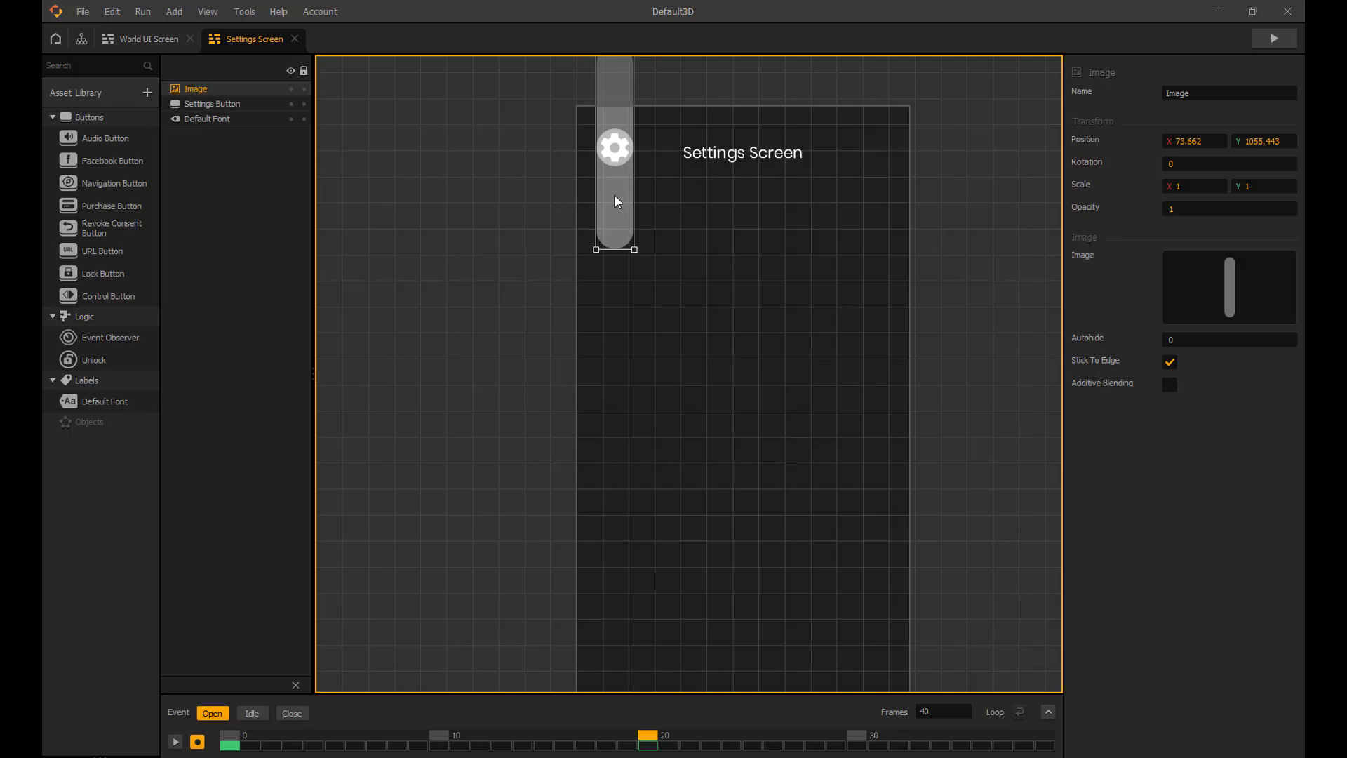
{"action": "left_click_drag", "start_coordinate": [614, 185], "coordinate": [625, 267]}
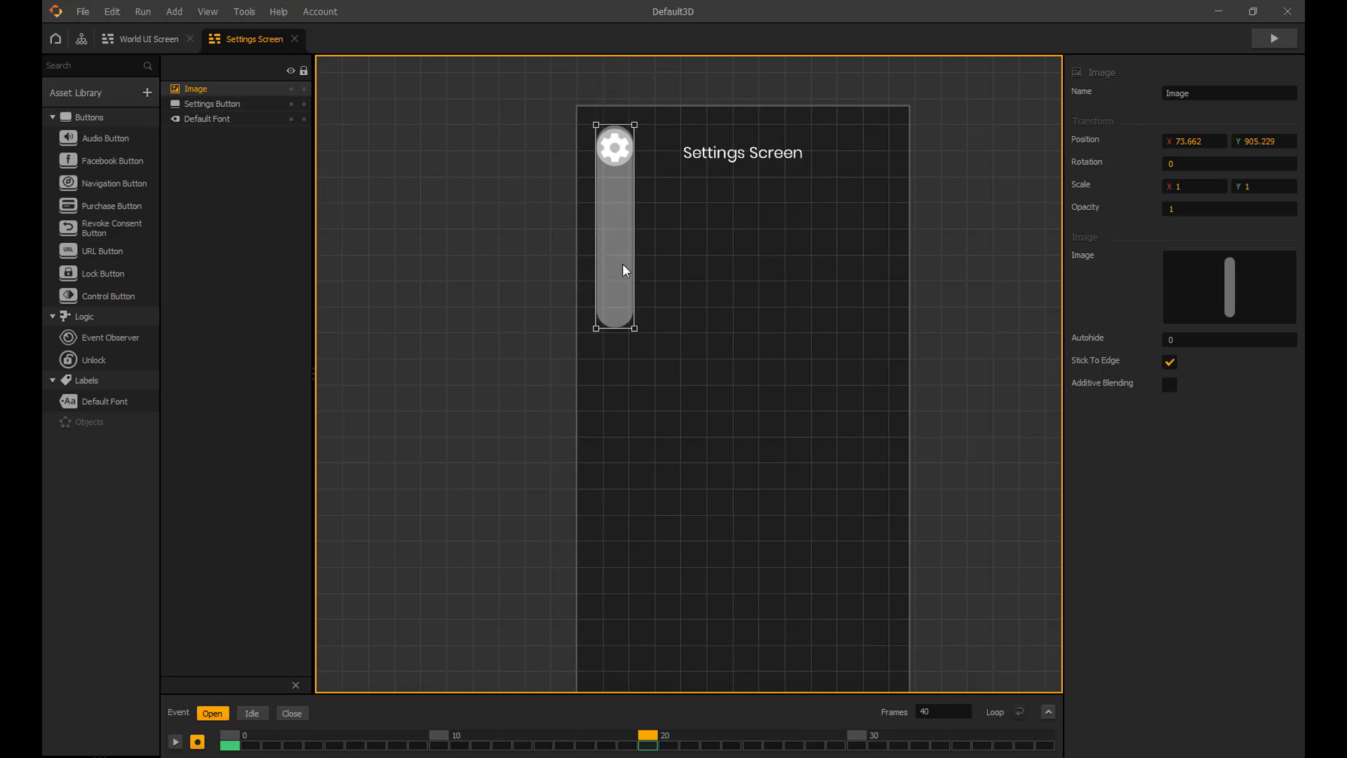
{"action": "left_click", "coordinate": [685, 270]}
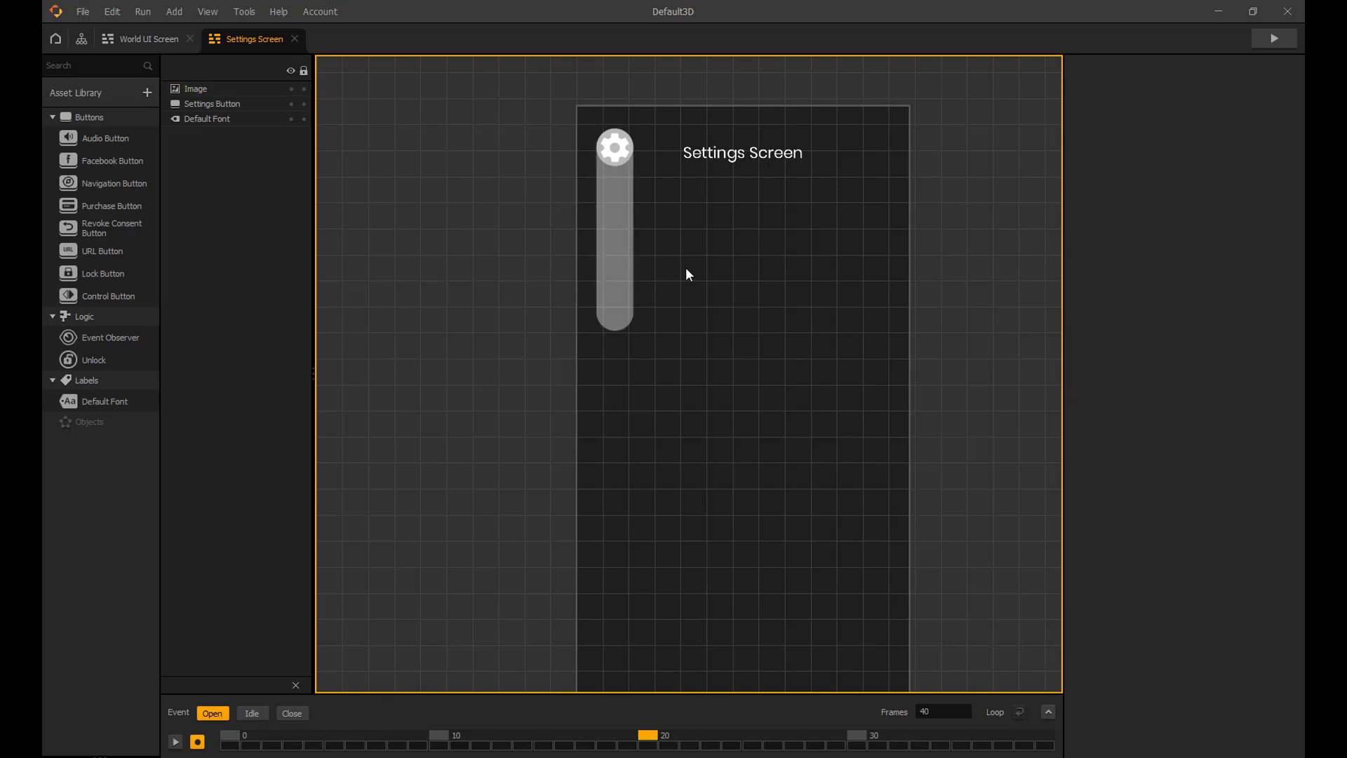
{"action": "left_click_drag", "start_coordinate": [614, 737], "coordinate": [219, 741]}
{"action": "left_click", "coordinate": [197, 741]}
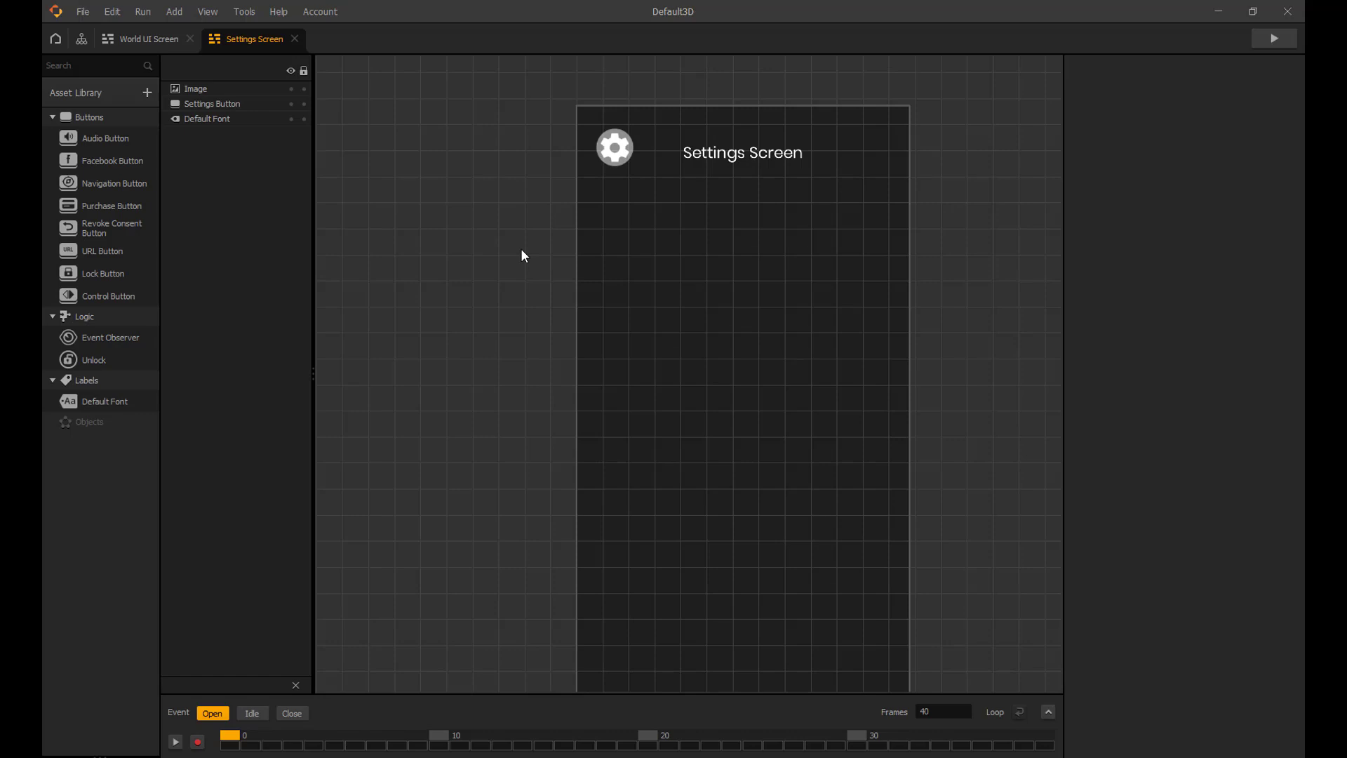
- Set the length of the Close event animation to 6 frames
{"action": "left_click", "coordinate": [293, 714]}
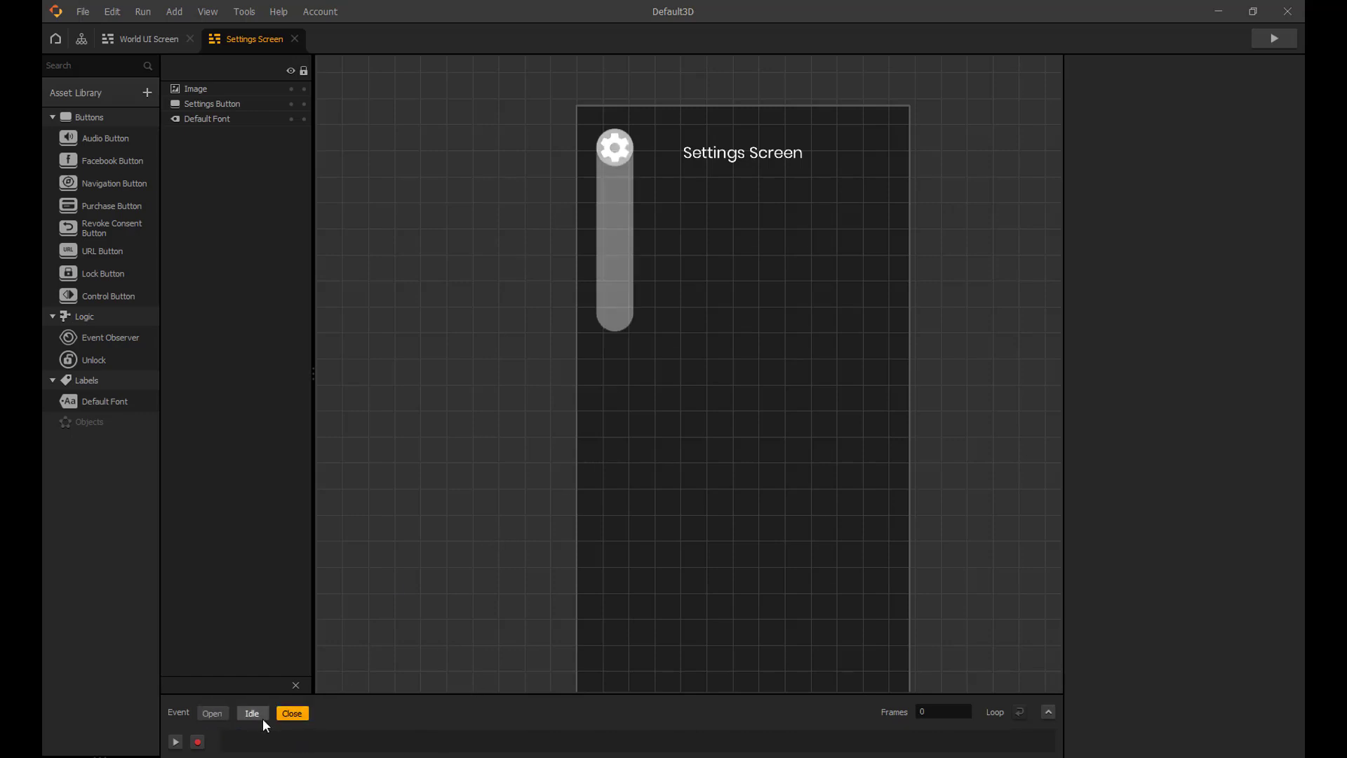
{"action": "left_click", "coordinate": [941, 714]}
{"action": "type", "text": "6"}
{"action": "key", "text": "Return"}
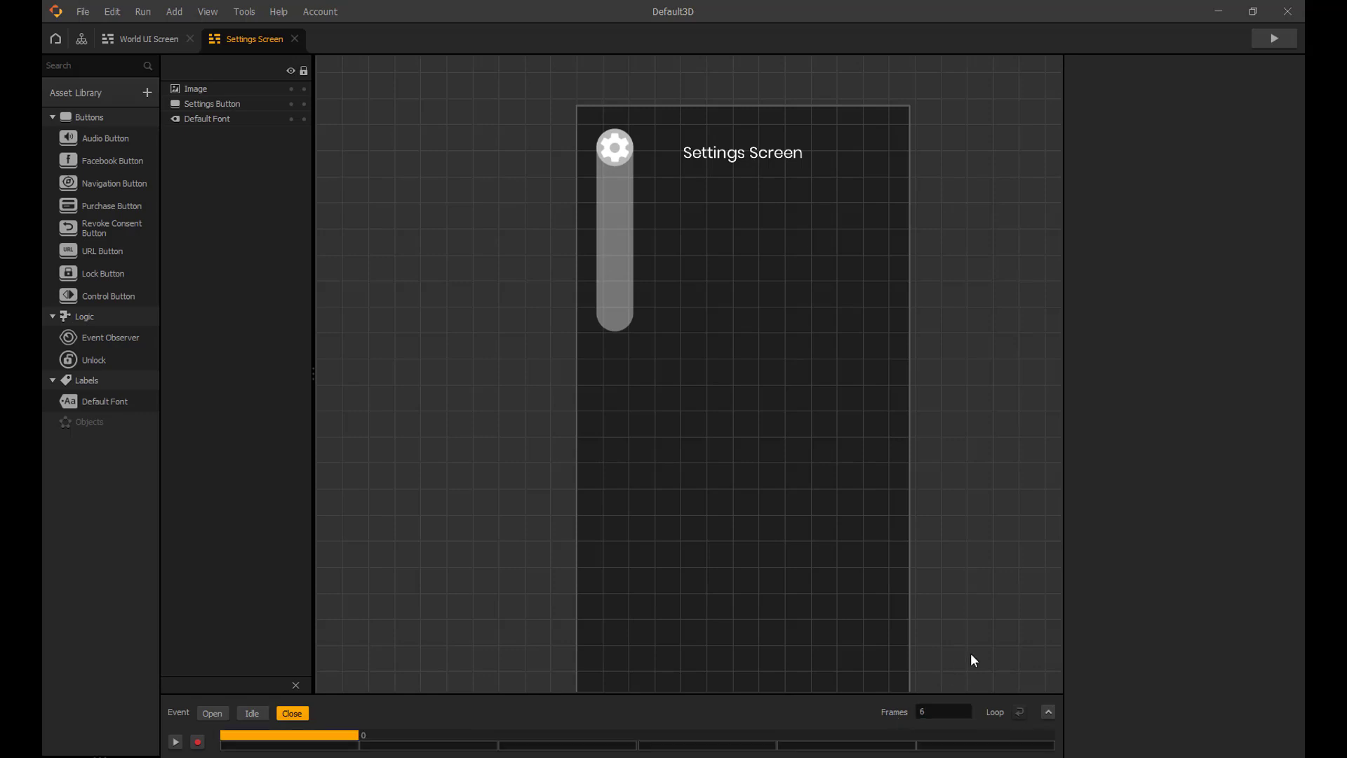
- Start recording the Close animation and keyframe the background bar's opacity and Y scale at 1 on frame 0
{"action": "left_click", "coordinate": [197, 742]}
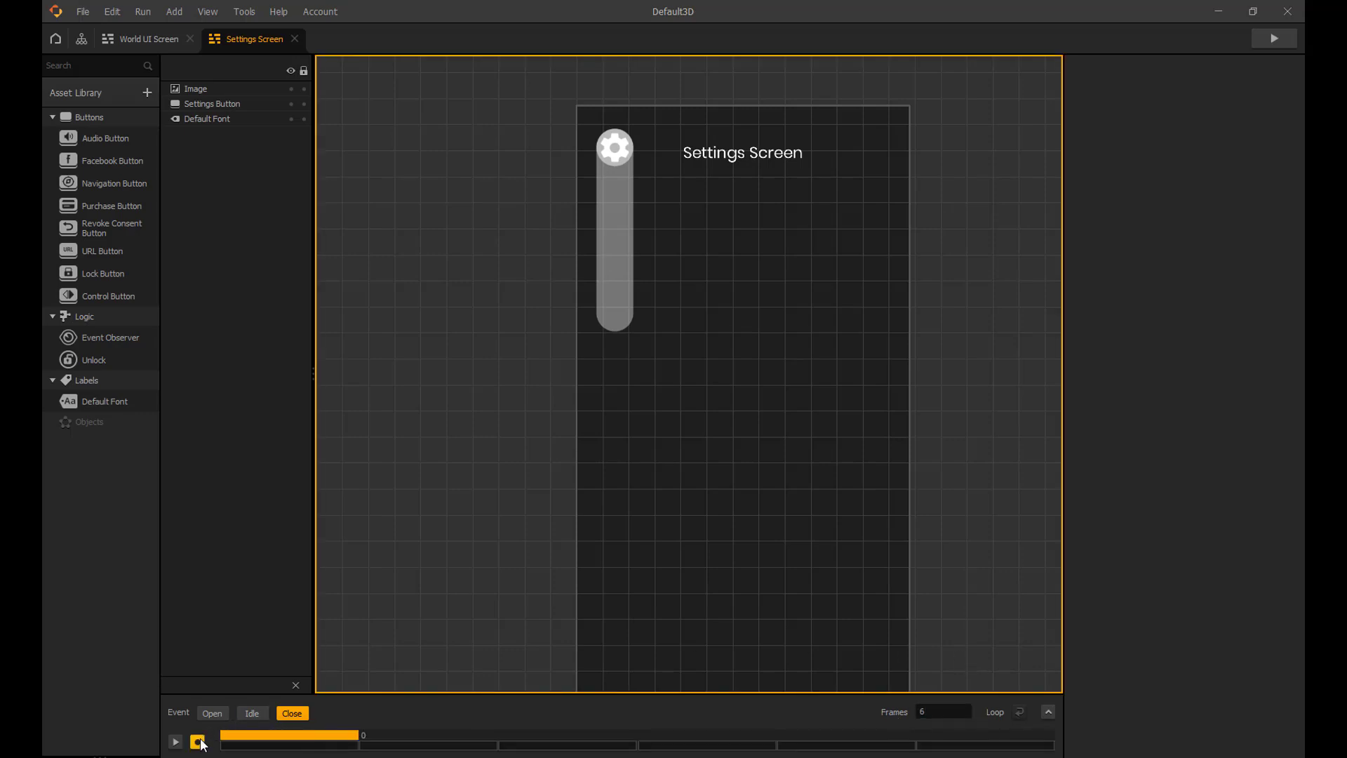
{"action": "left_click", "coordinate": [618, 309]}
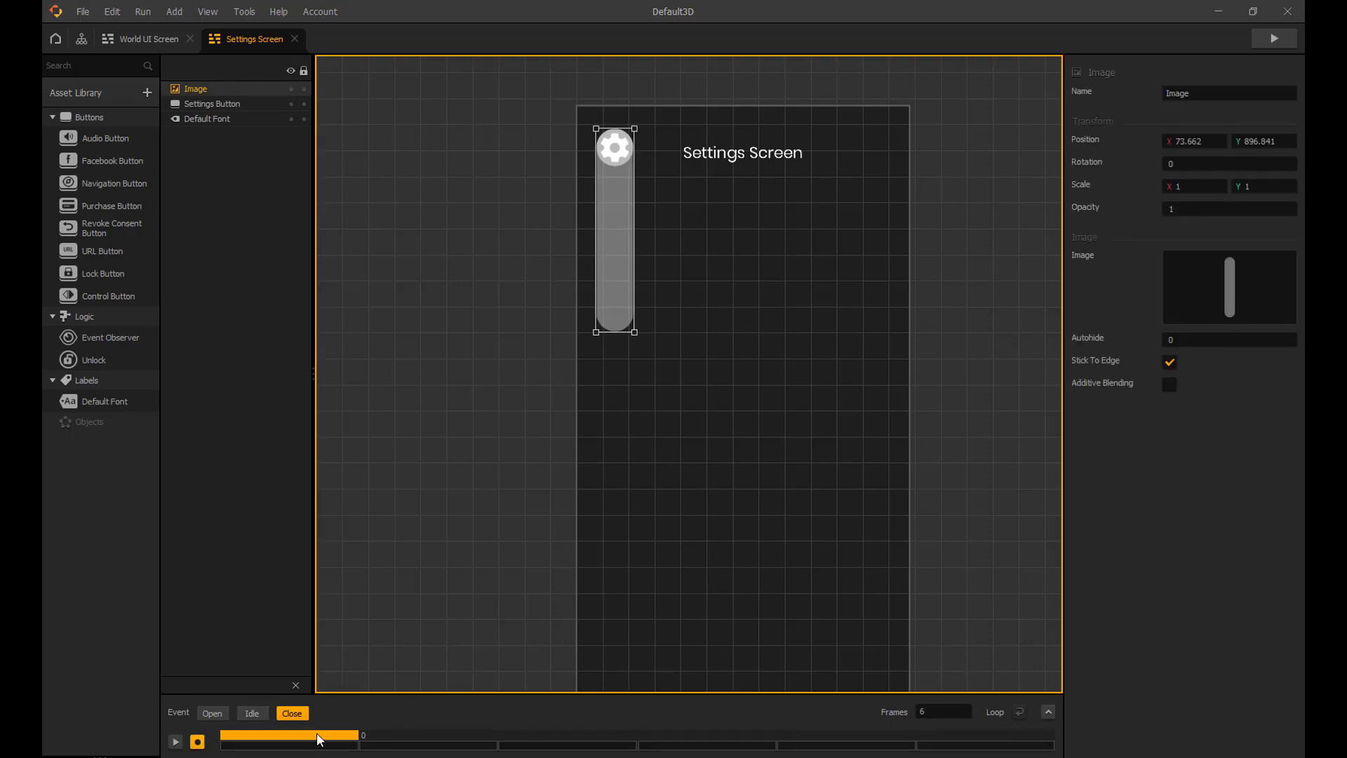
{"action": "left_click", "coordinate": [1187, 211]}
{"action": "left_click", "coordinate": [1273, 188]}
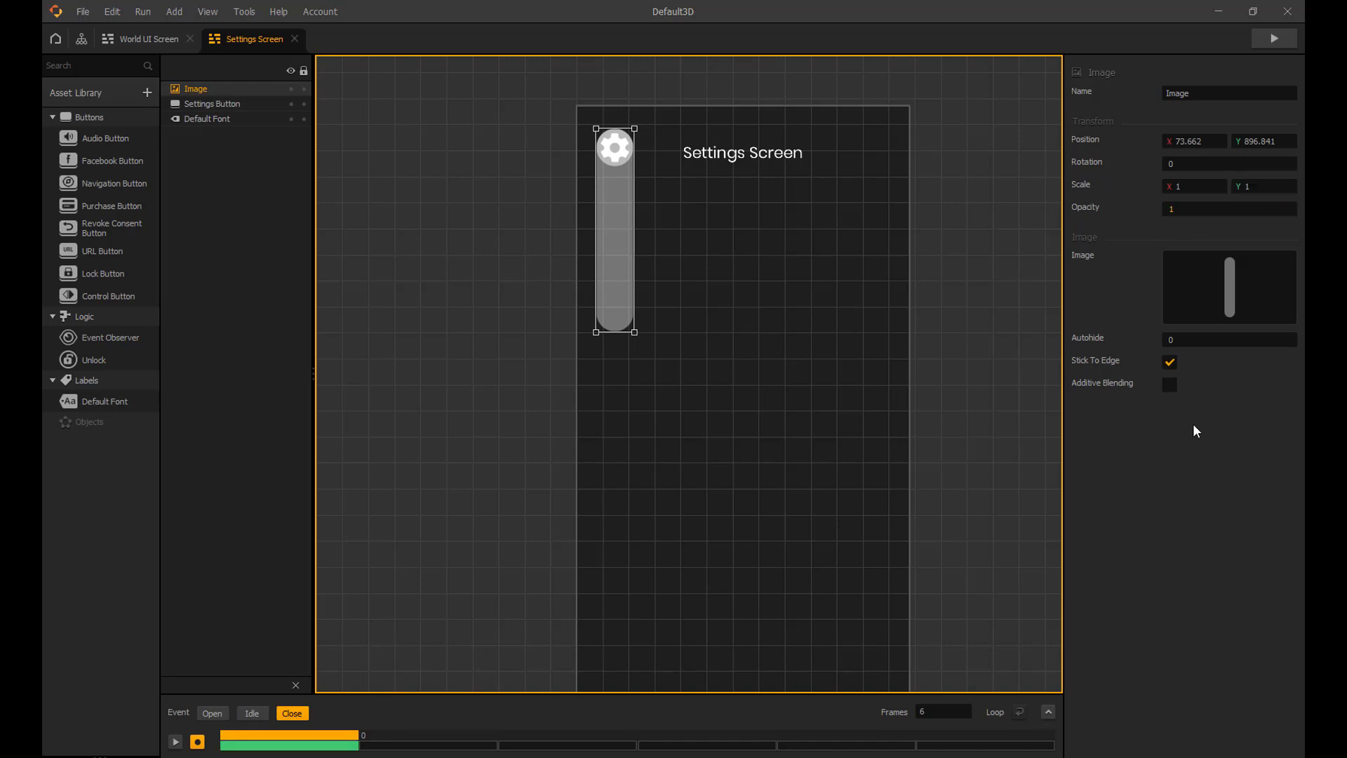
- At the last frame of the Close animation, set the bar's opacity to 0 and shrink it upward to the gear button's height
{"action": "left_click", "coordinate": [934, 735]}
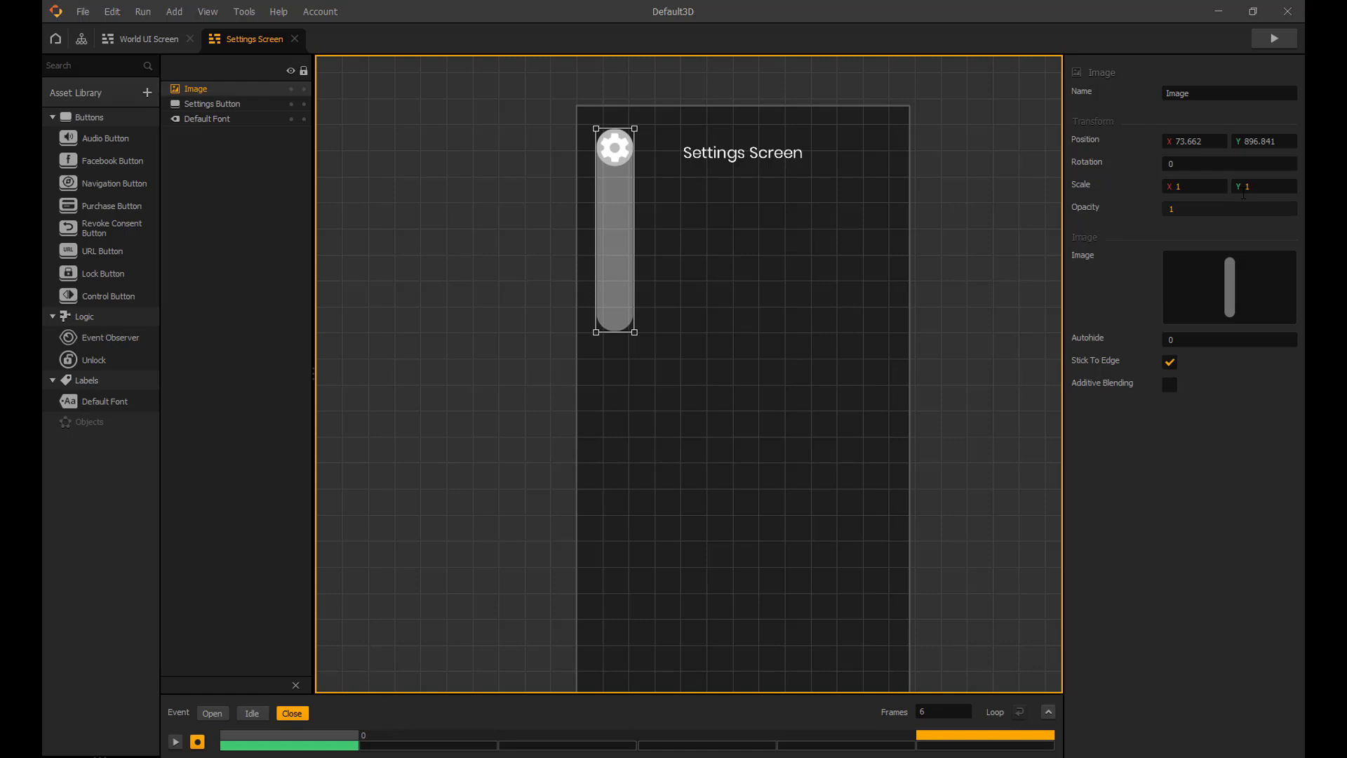
{"action": "double_click", "coordinate": [1184, 210]}
{"action": "type", "text": "0"}
{"action": "left_click", "coordinate": [1206, 440]}
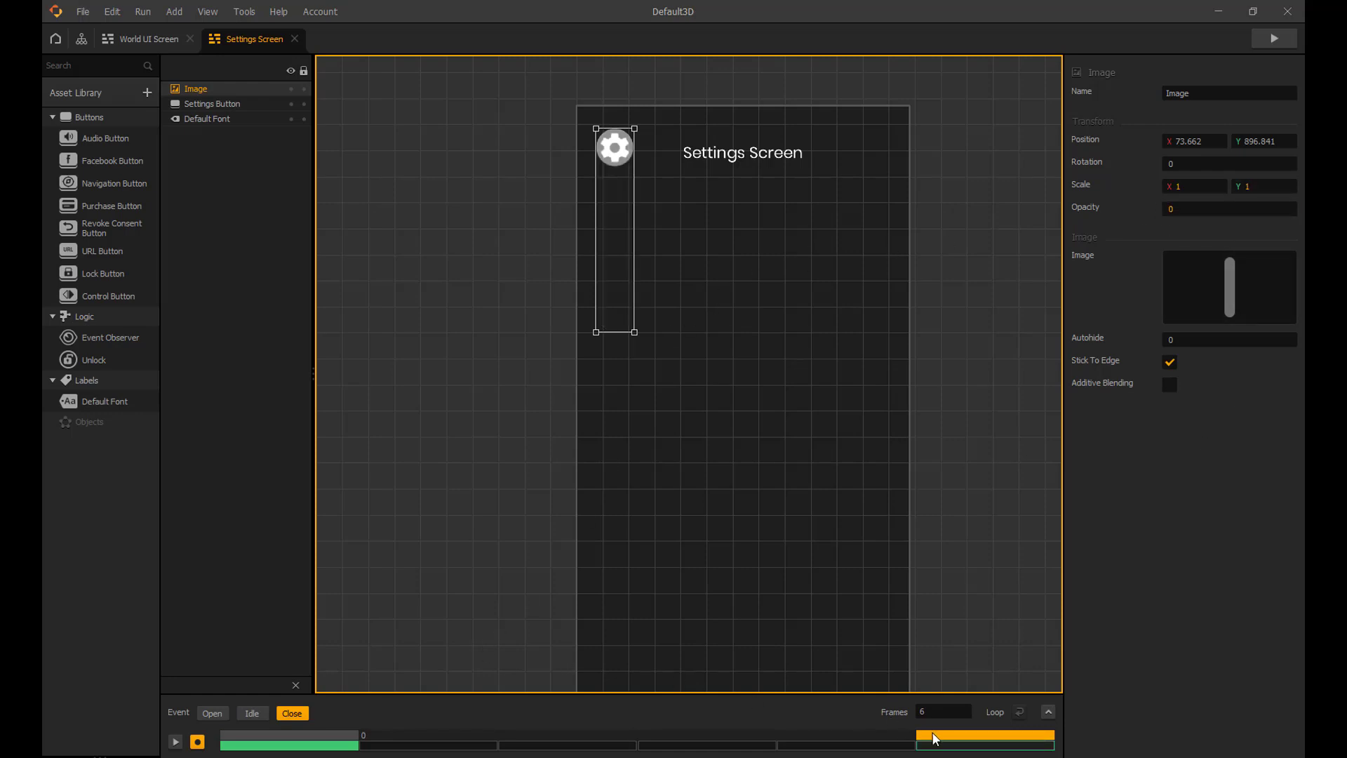
{"action": "left_click_drag", "start_coordinate": [620, 332], "coordinate": [624, 167]}
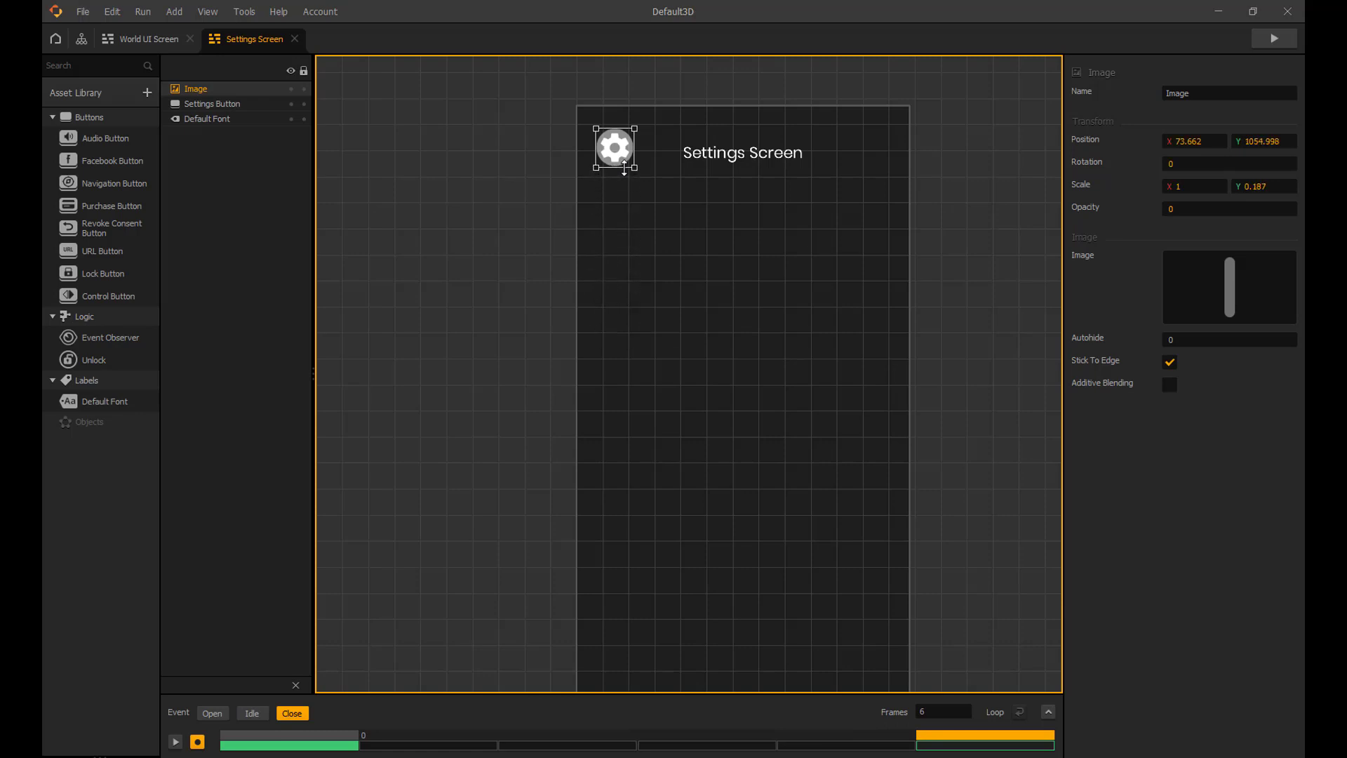
- Move the bar down at frame 0 of the Close animation so its upper end meets the gear button, and stop recording
{"action": "left_click", "coordinate": [315, 740]}
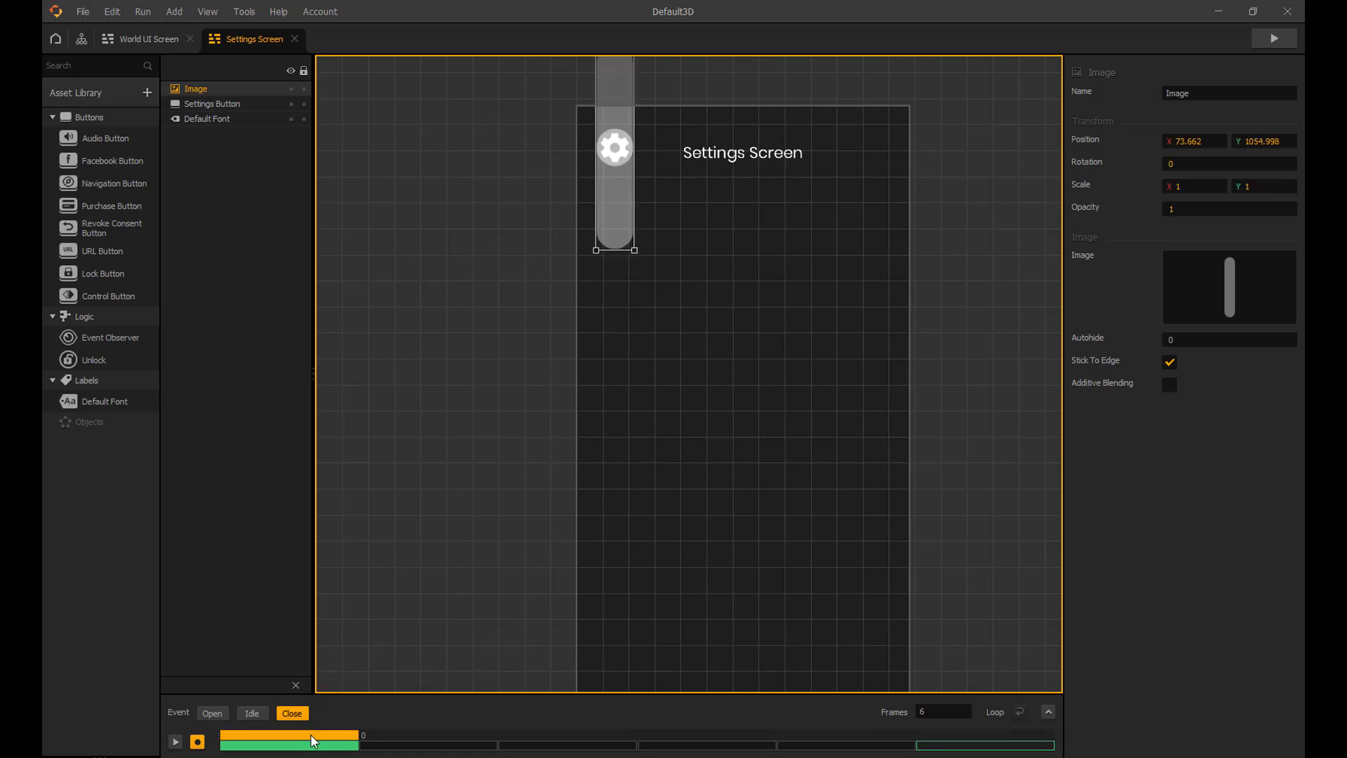
{"action": "left_click", "coordinate": [392, 742]}
{"action": "left_click", "coordinate": [557, 742]}
{"action": "left_click", "coordinate": [643, 741]}
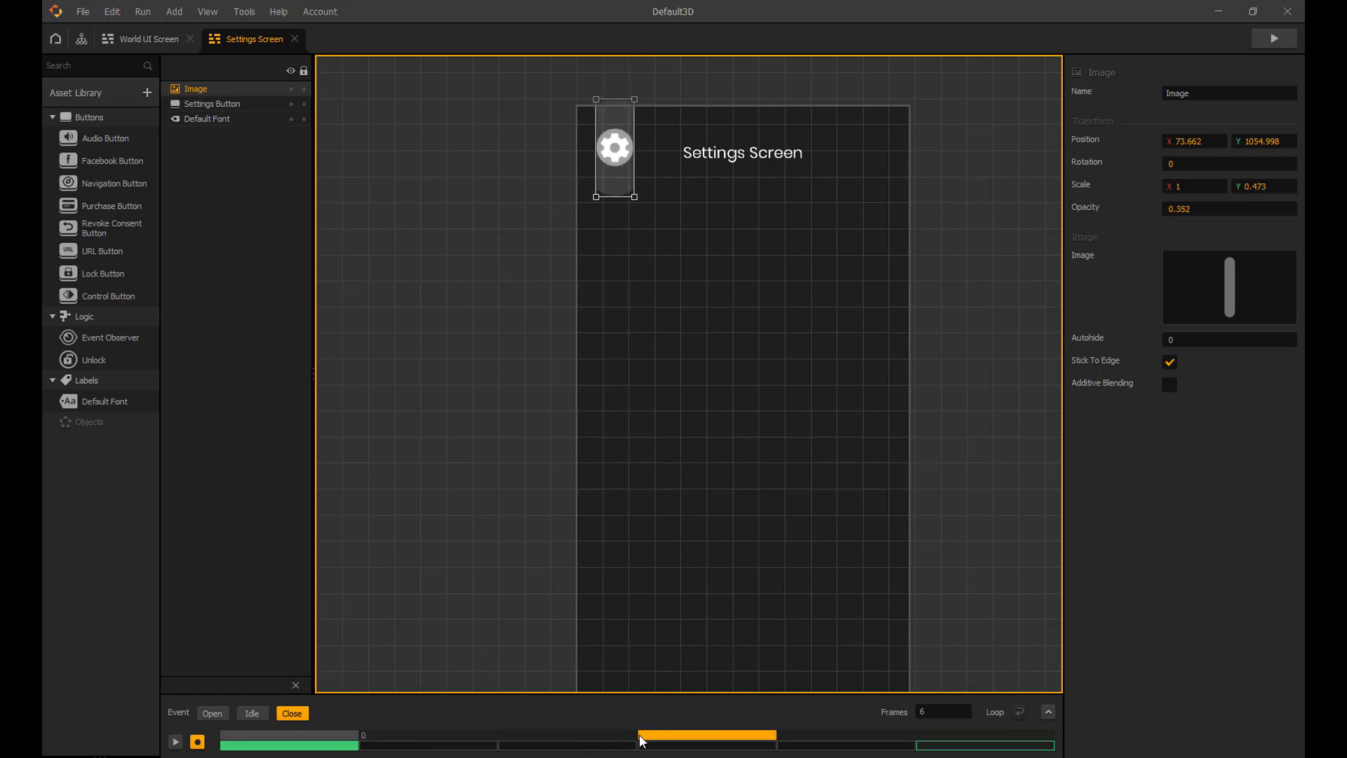
{"action": "left_click", "coordinate": [557, 742]}
{"action": "left_click", "coordinate": [391, 741]}
{"action": "left_click", "coordinate": [334, 737]}
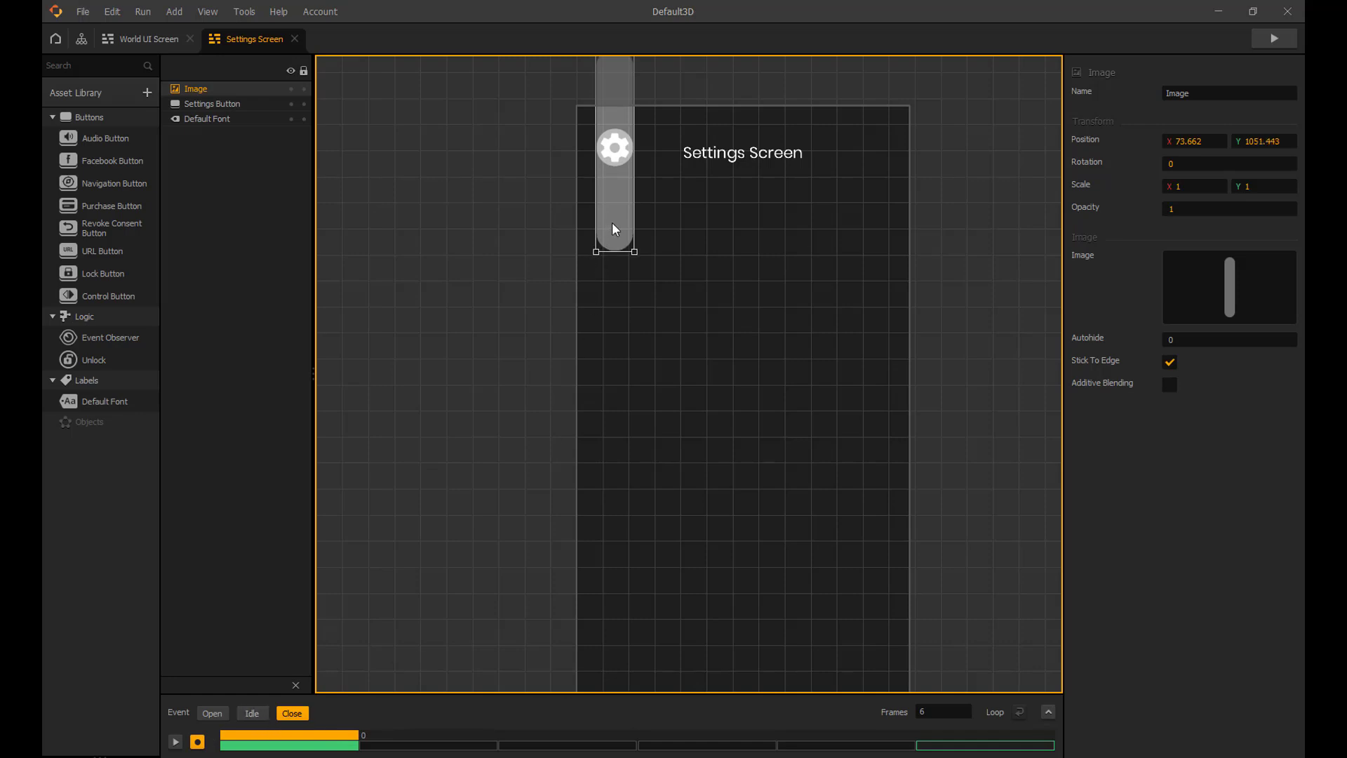
{"action": "left_click_drag", "start_coordinate": [616, 210], "coordinate": [616, 286]}
{"action": "left_click", "coordinate": [347, 670]}
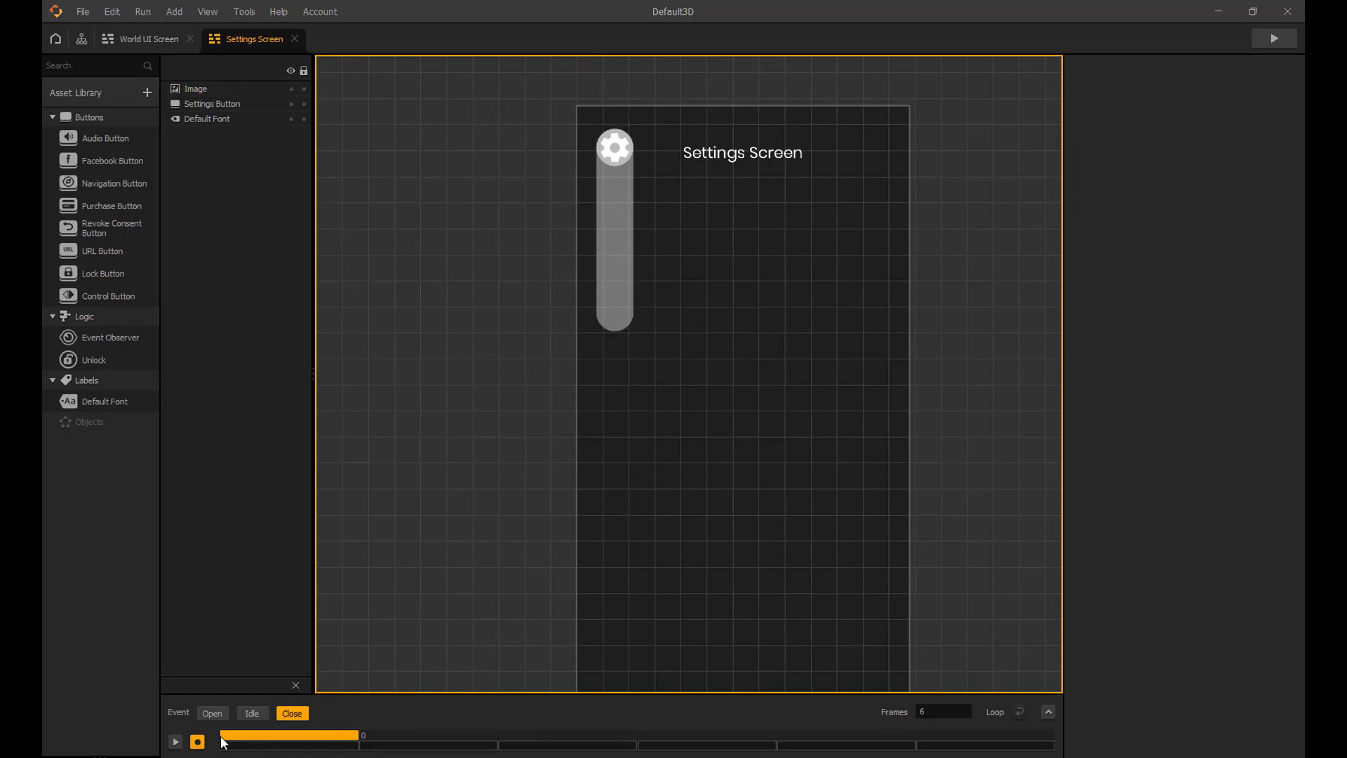
{"action": "left_click", "coordinate": [199, 742]}
{"action": "left_click_drag", "start_coordinate": [298, 731], "coordinate": [212, 754]}
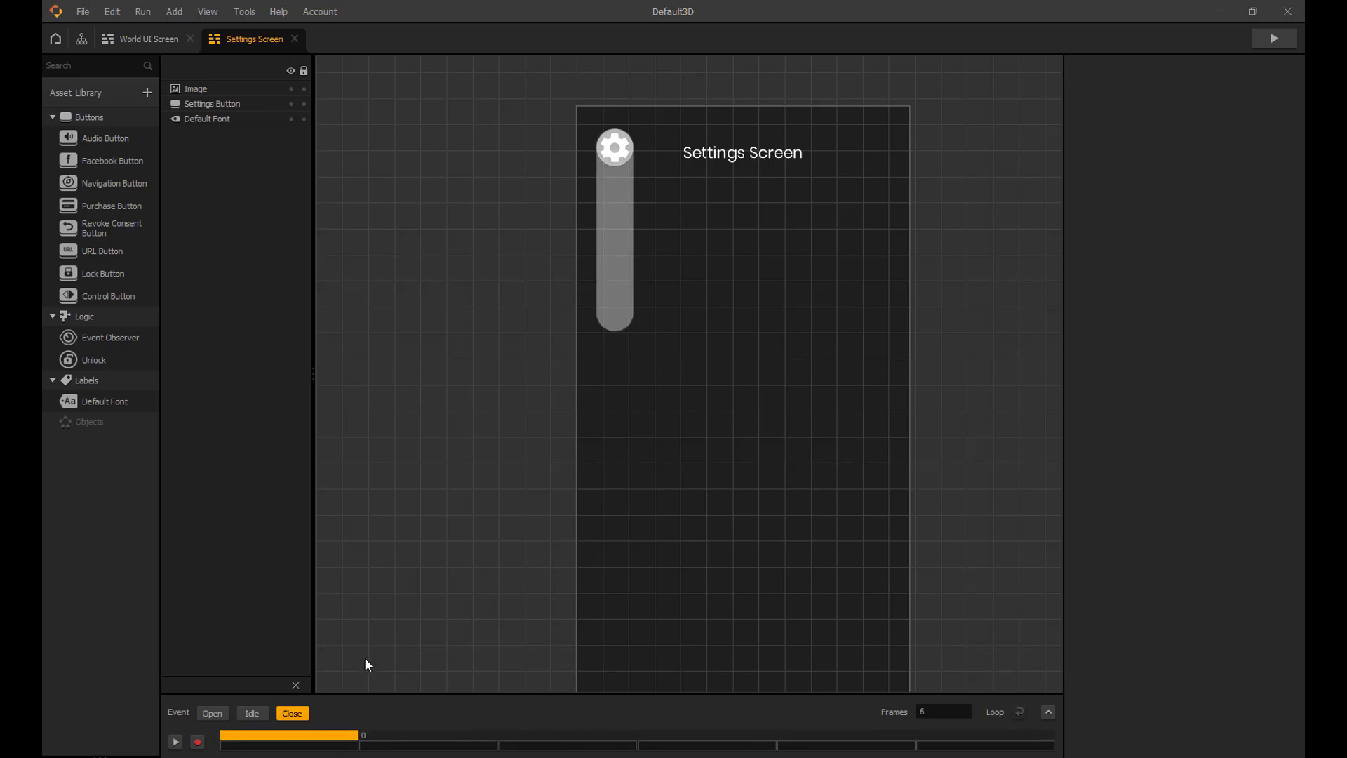
- Preview the game from the mind map and toggle the gear button repeatedly to test the settings menu's open and close animations
{"action": "left_click", "coordinate": [151, 38]}
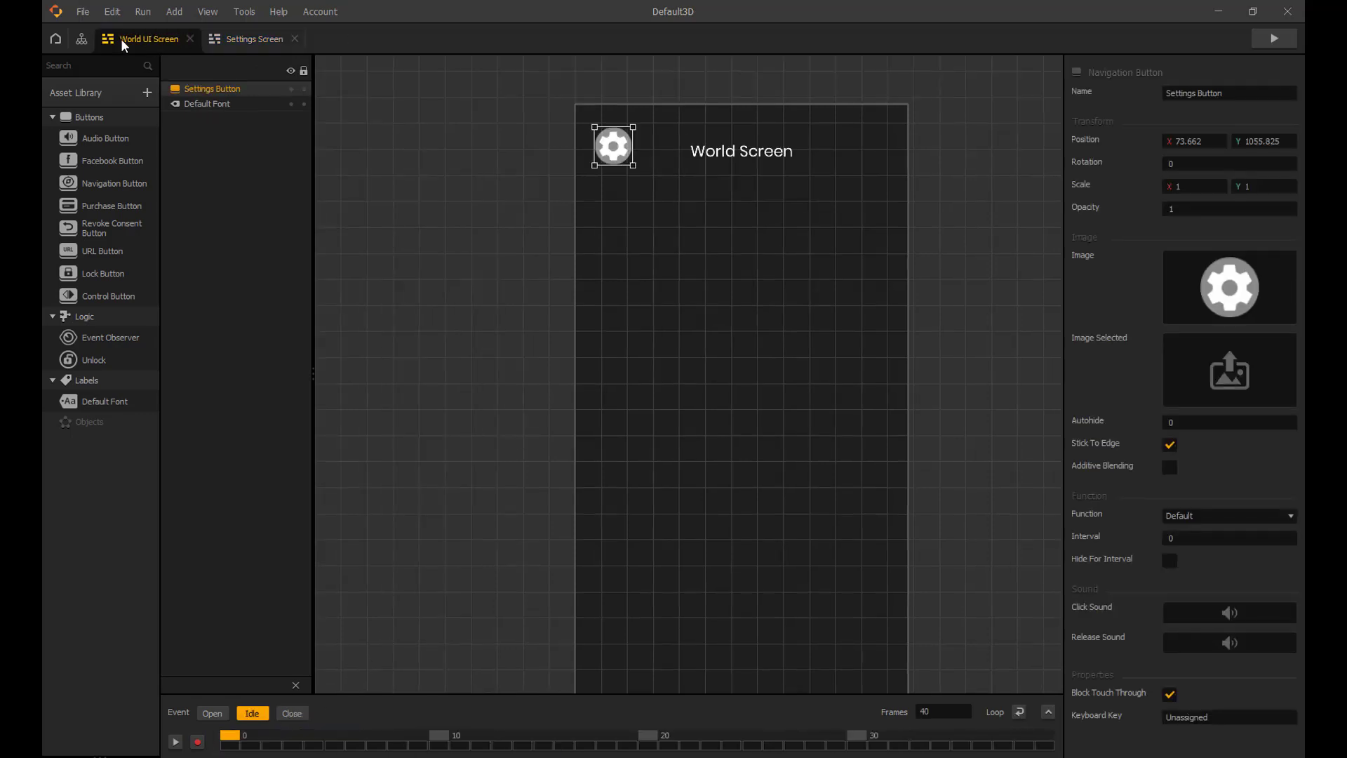
{"action": "left_click", "coordinate": [82, 39]}
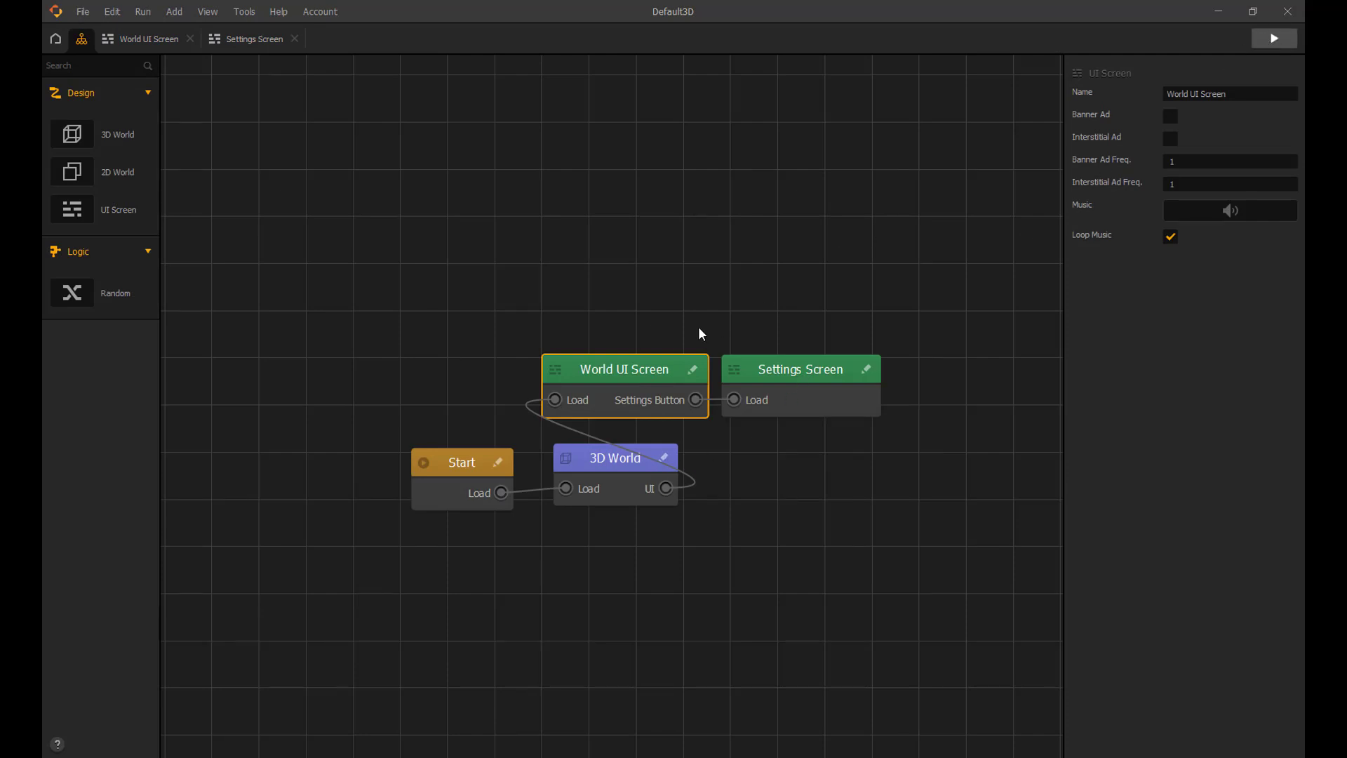
{"action": "key", "text": "ctrl+p"}
{"action": "left_click", "coordinate": [458, 174]}
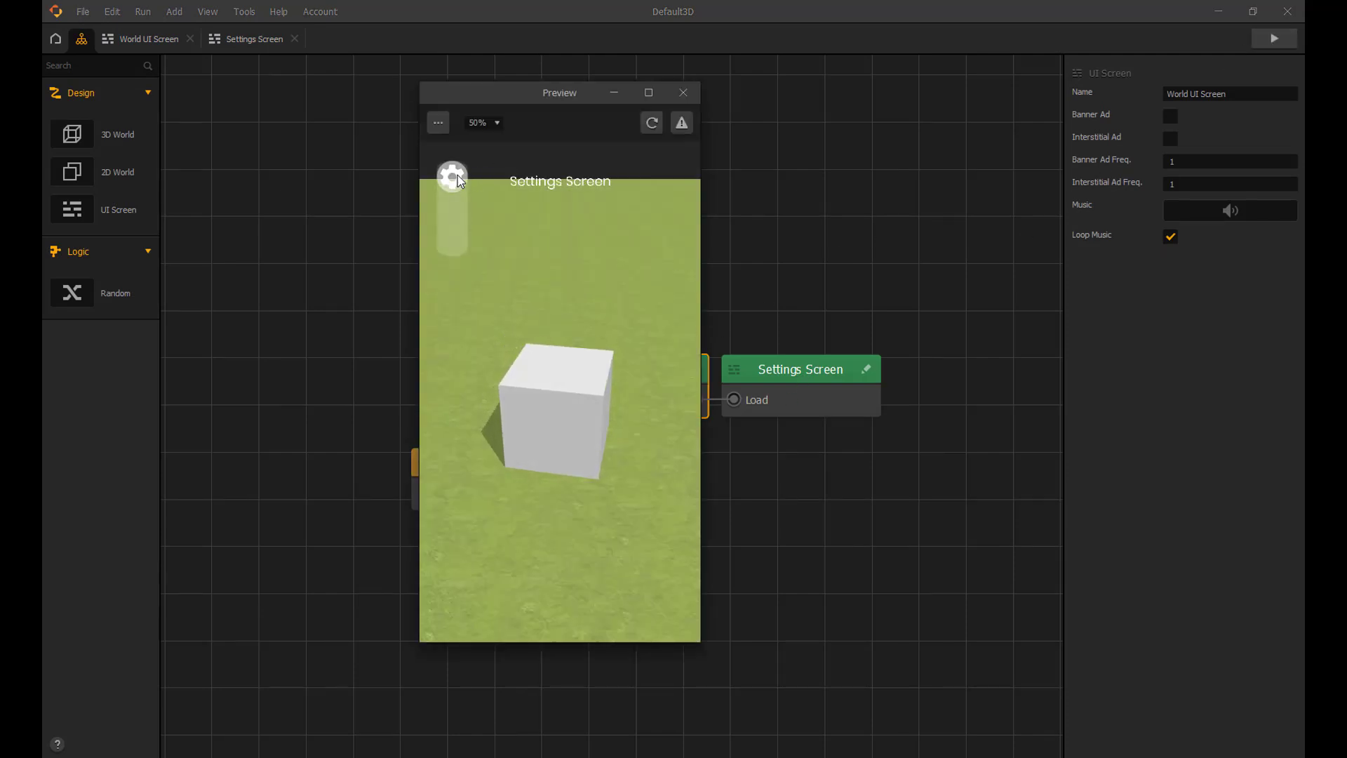
{"action": "left_click", "coordinate": [458, 174]}
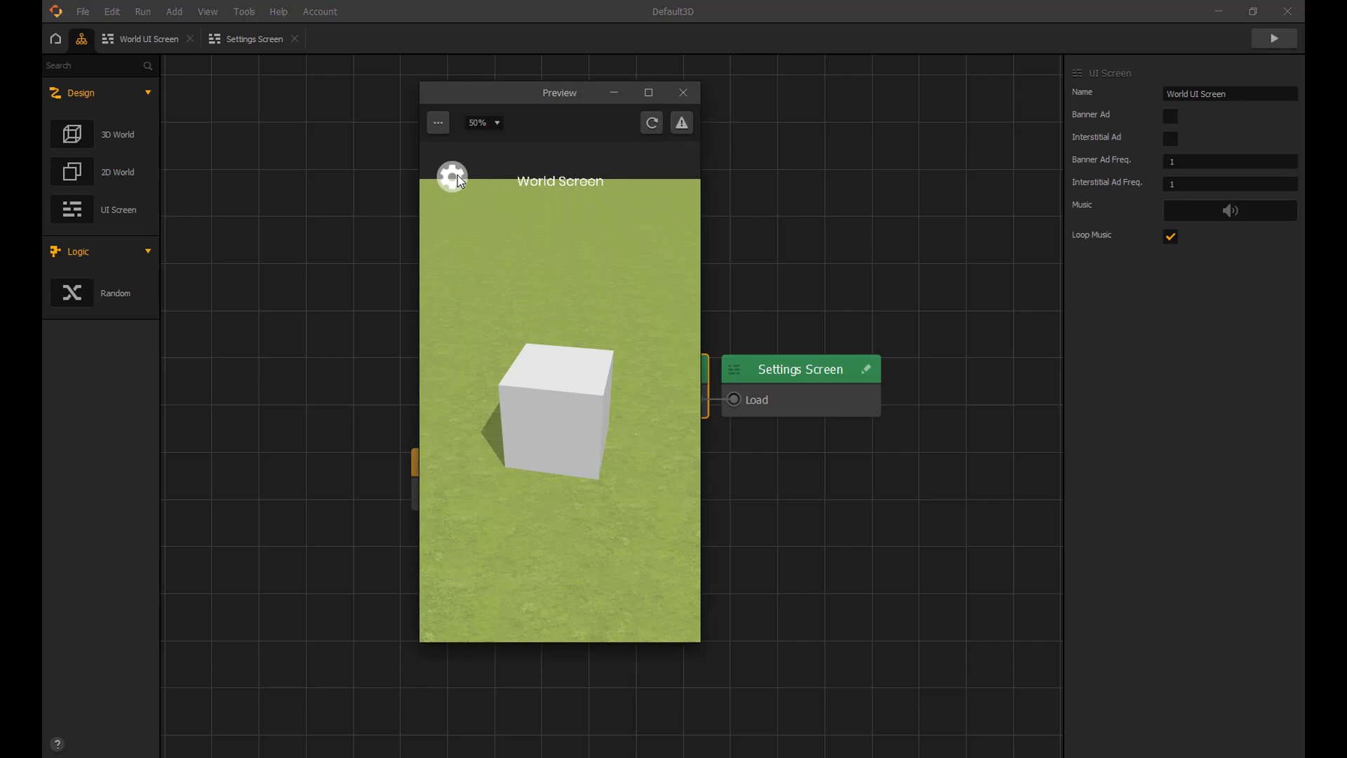
{"action": "left_click", "coordinate": [458, 176]}
{"action": "left_click", "coordinate": [458, 176]}
{"action": "left_click", "coordinate": [458, 177]}
{"action": "left_click", "coordinate": [457, 177]}
{"action": "left_click", "coordinate": [683, 92]}
- Add an Audio Button to Settings Screen with Sound.png as its sound-on image and Sound Off.png as its sound-off image
{"action": "double_click", "coordinate": [789, 378]}
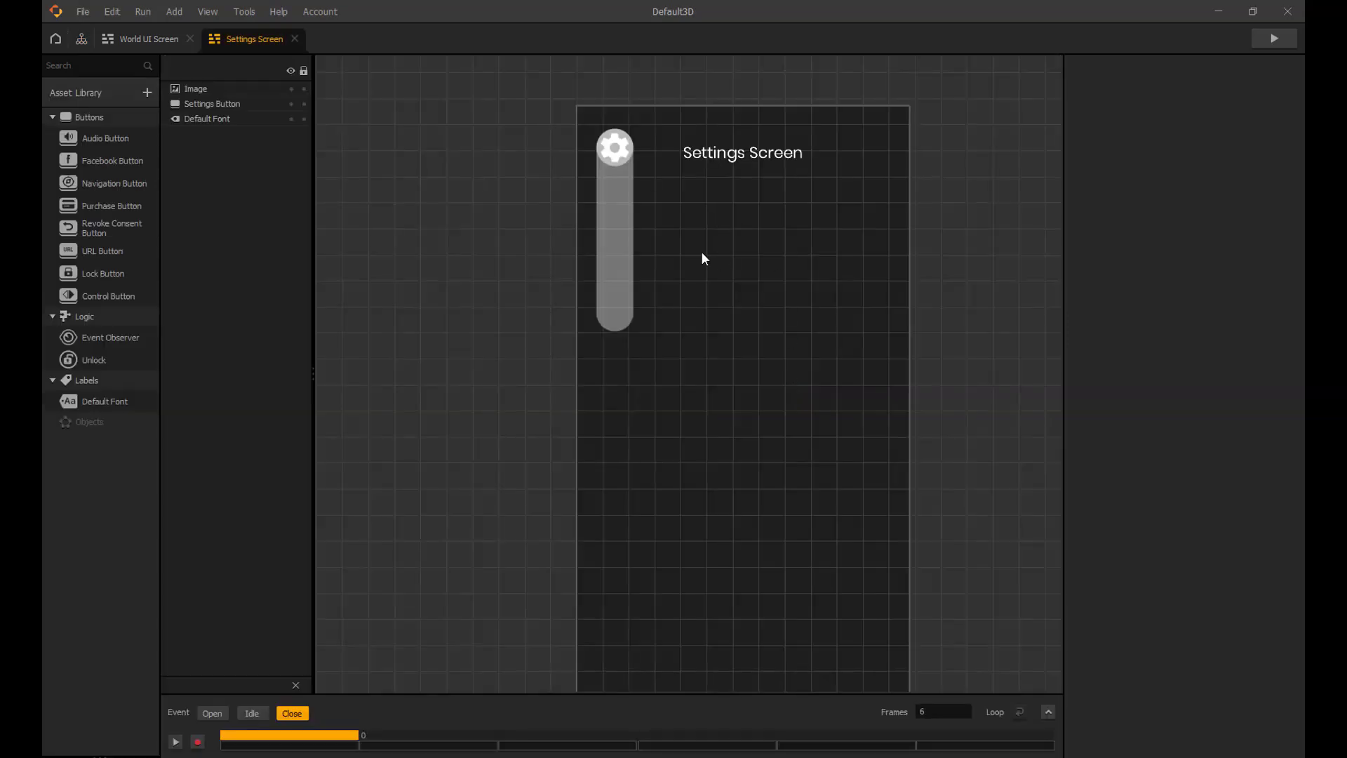
{"action": "left_click_drag", "start_coordinate": [274, 245], "coordinate": [692, 343]}
{"action": "key", "text": "alt+Tab"}
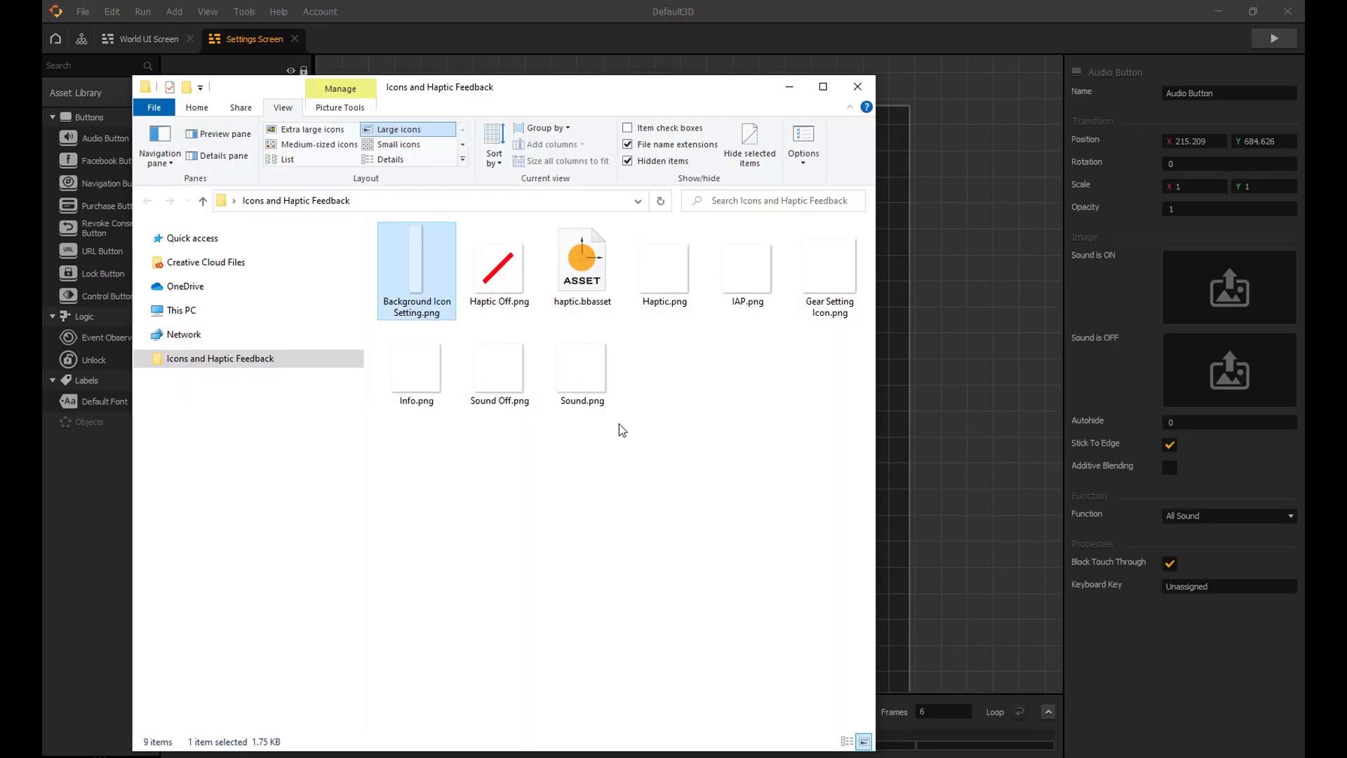
{"action": "left_click_drag", "start_coordinate": [580, 372], "coordinate": [1219, 305]}
{"action": "left_click", "coordinate": [499, 368]}
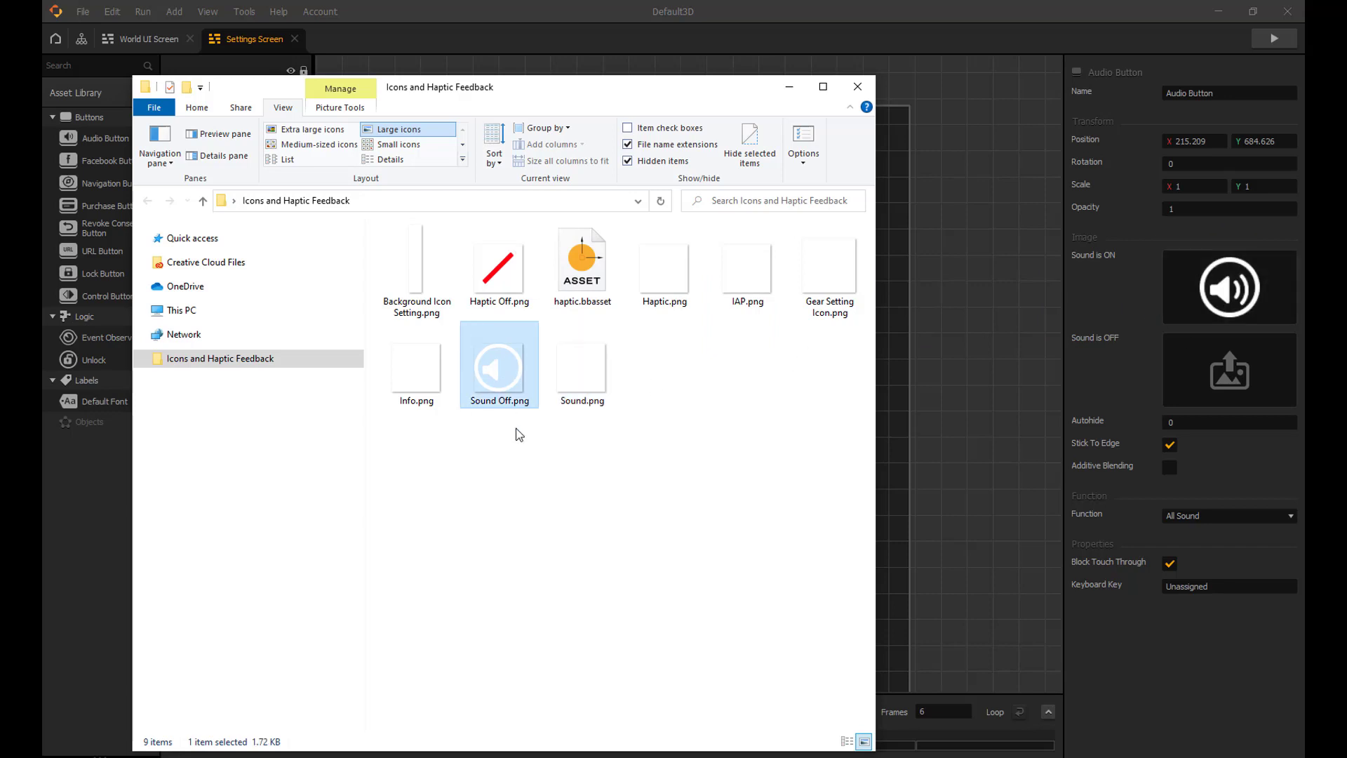
{"action": "left_click_drag", "start_coordinate": [509, 362], "coordinate": [1232, 367]}
- Place the audio button on the background bar just below the gear button, at X 73.662 and Y about 978
{"action": "left_click", "coordinate": [981, 296]}
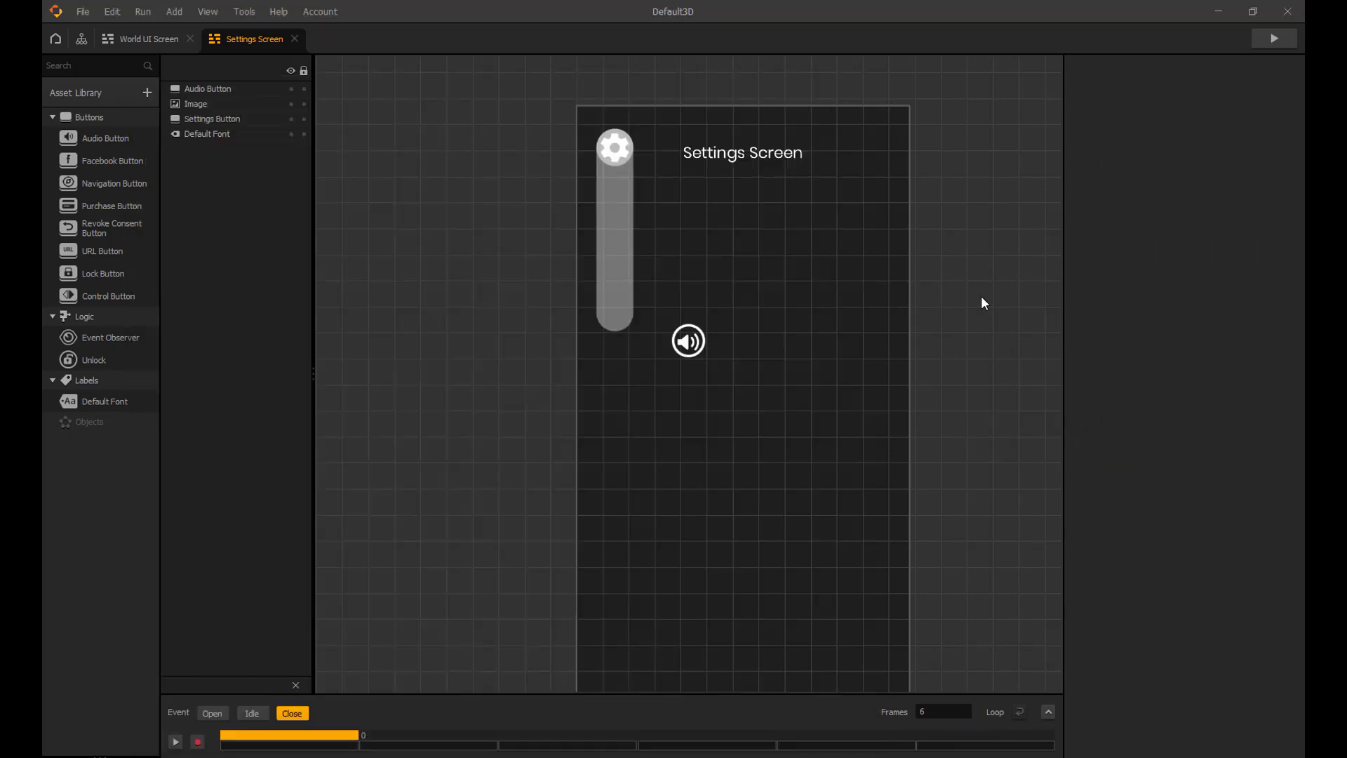
{"action": "left_click_drag", "start_coordinate": [688, 342], "coordinate": [615, 197]}
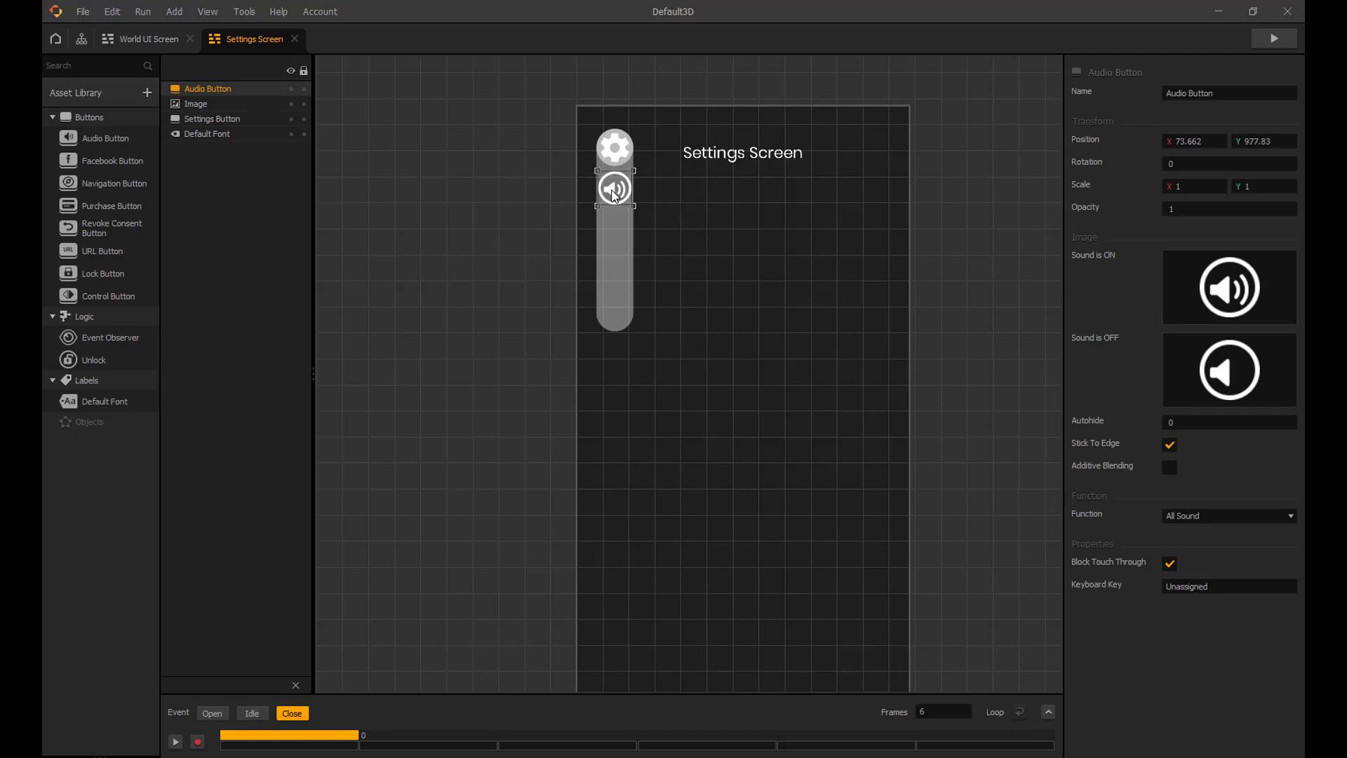
{"action": "left_click", "coordinate": [648, 478]}
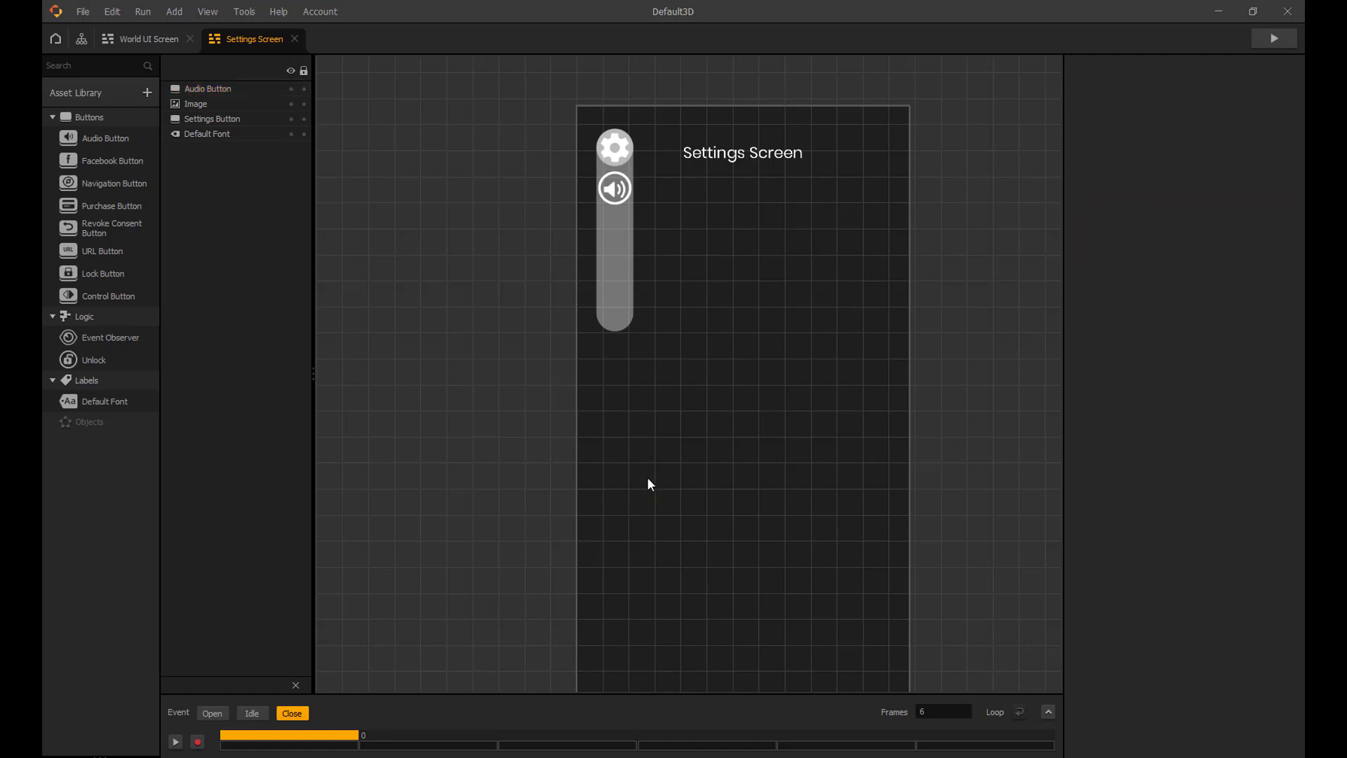
- Add a Purchase Button to Settings Screen and set IAP.png as its image
{"action": "left_click_drag", "start_coordinate": [102, 206], "coordinate": [662, 406]}
{"action": "left_click", "coordinate": [508, 755]}
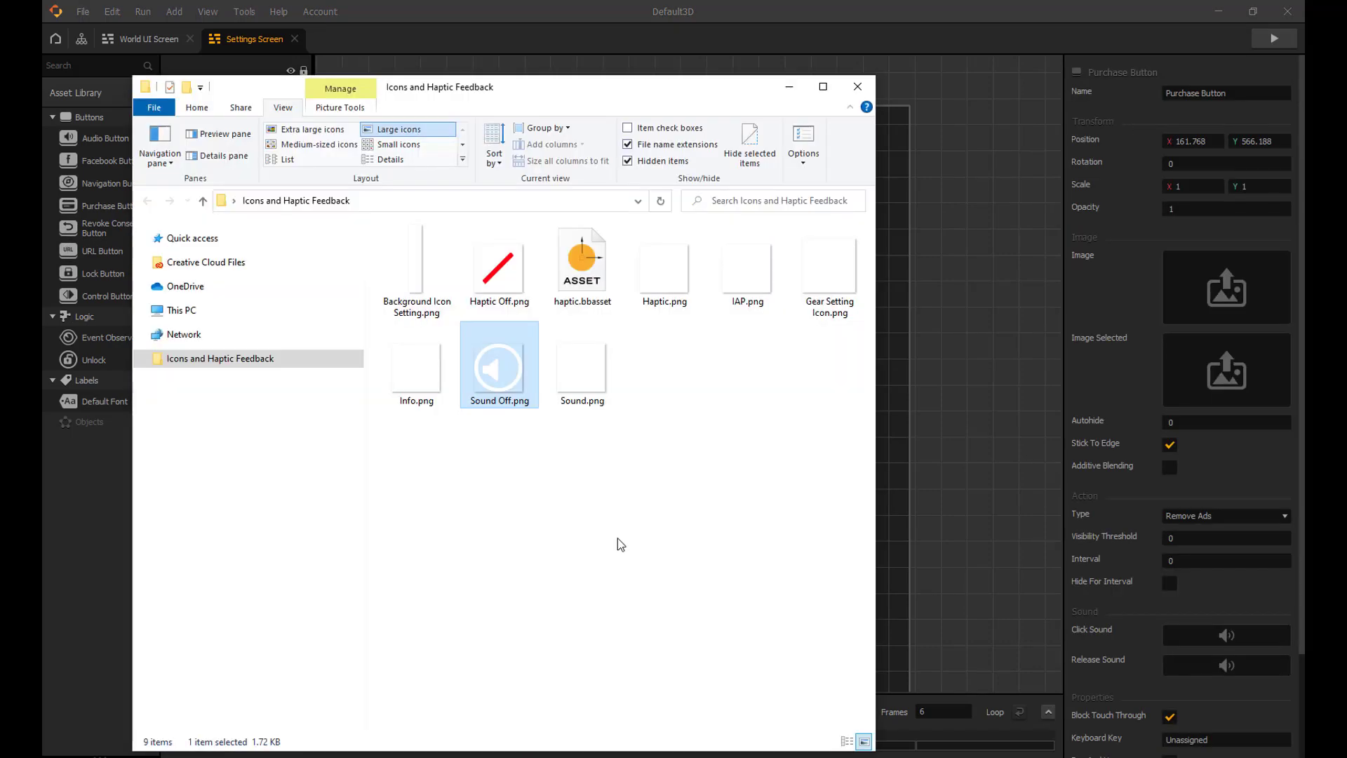
{"action": "left_click_drag", "start_coordinate": [750, 302], "coordinate": [1224, 287]}
{"action": "left_click", "coordinate": [992, 298]}
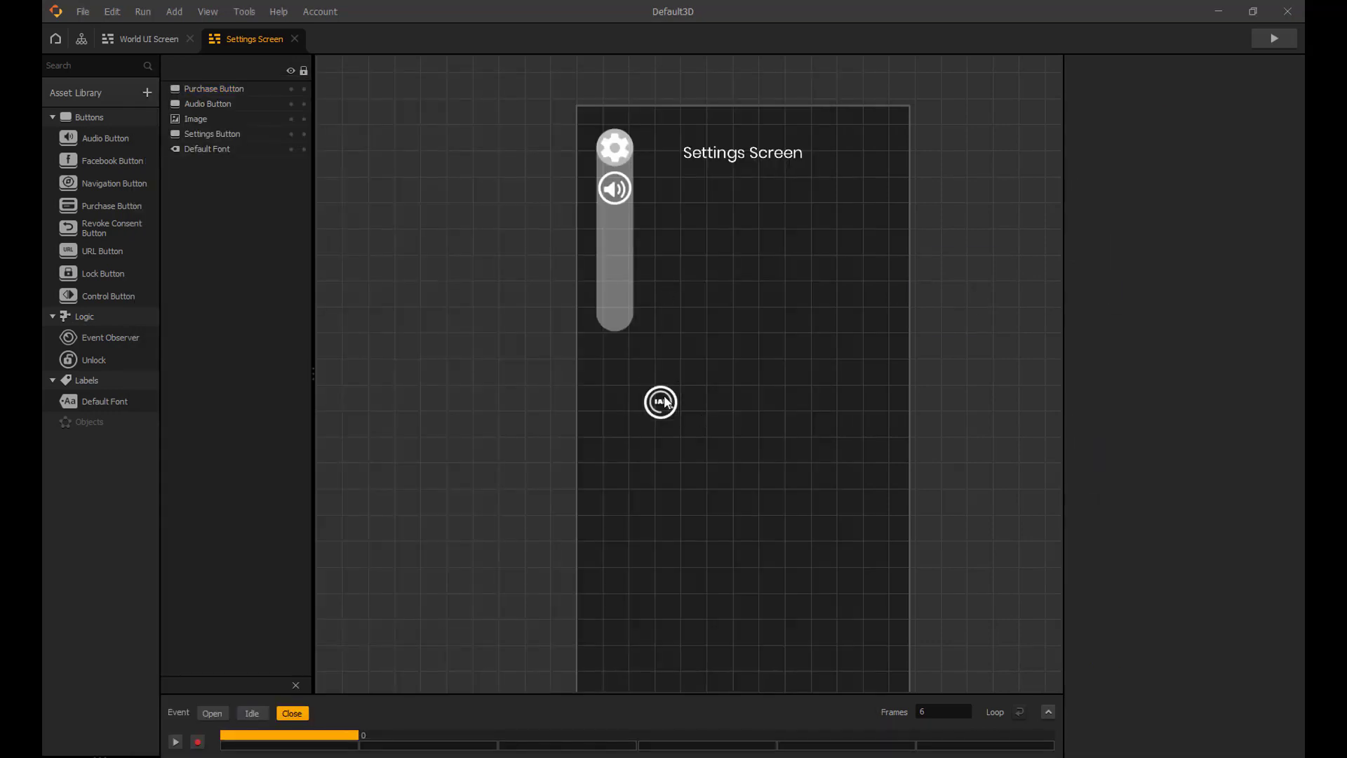
- Place the purchase button at the lower end of the background bar, centred across it at Y 742.4
{"action": "left_click_drag", "start_coordinate": [671, 409], "coordinate": [621, 313]}
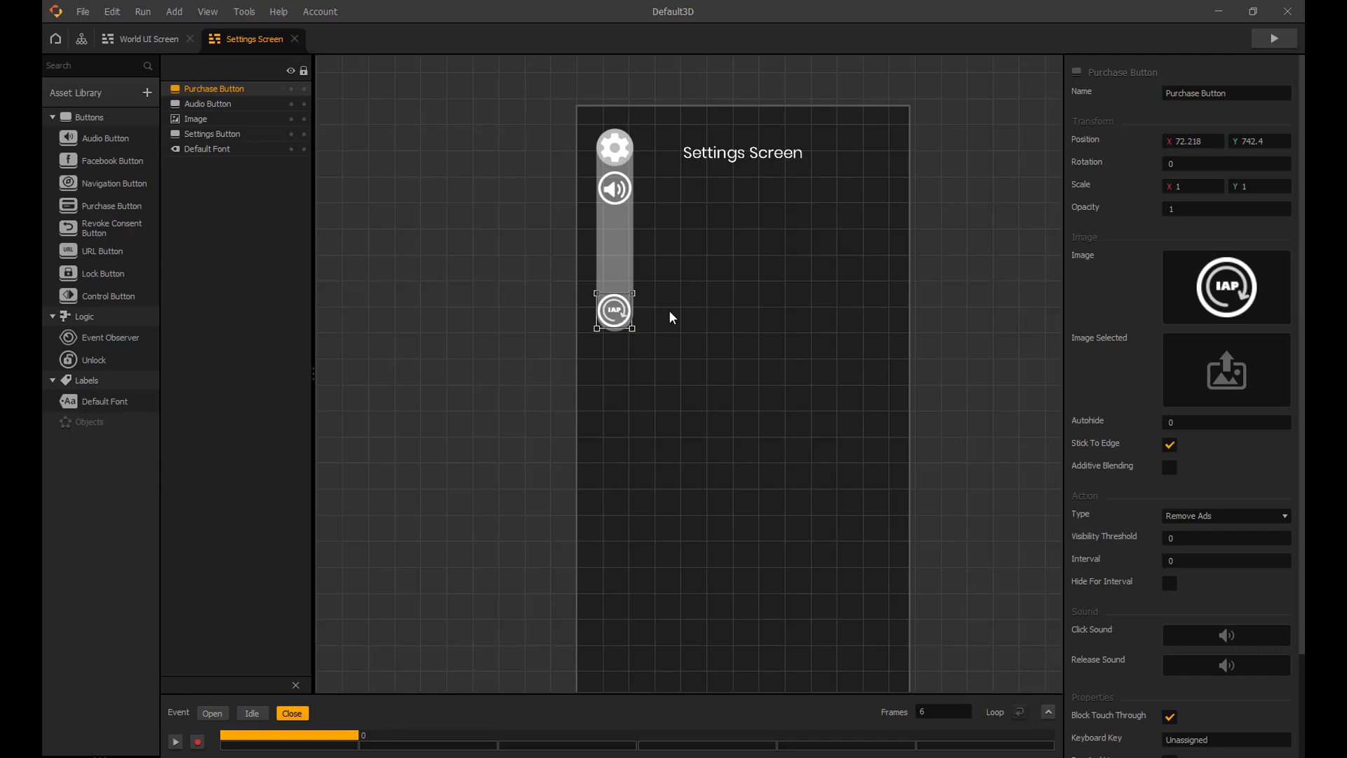
{"action": "key", "text": "Right"}
{"action": "key", "text": "Right"}
{"action": "key", "text": "Right"}
{"action": "key", "text": "Left"}
- Move the audio button down the bar to Y 822.83, just above the purchase button
{"action": "left_click", "coordinate": [625, 198]}
{"action": "key", "text": "shift+Down"}
{"action": "key", "text": "shift+Down"}
{"action": "key", "text": "shift+Down"}
{"action": "key", "text": "shift+Down"}
{"action": "key", "text": "shift+Down"}
{"action": "key", "text": "shift+Down"}
{"action": "key", "text": "shift+Down"}
{"action": "key", "text": "shift+Down"}
{"action": "key", "text": "shift+Down"}
{"action": "key", "text": "shift+Down"}
{"action": "key", "text": "shift+Down"}
{"action": "key", "text": "shift+Down"}
{"action": "key", "text": "shift+Down"}
{"action": "key", "text": "shift+Down"}
{"action": "key", "text": "shift+Down"}
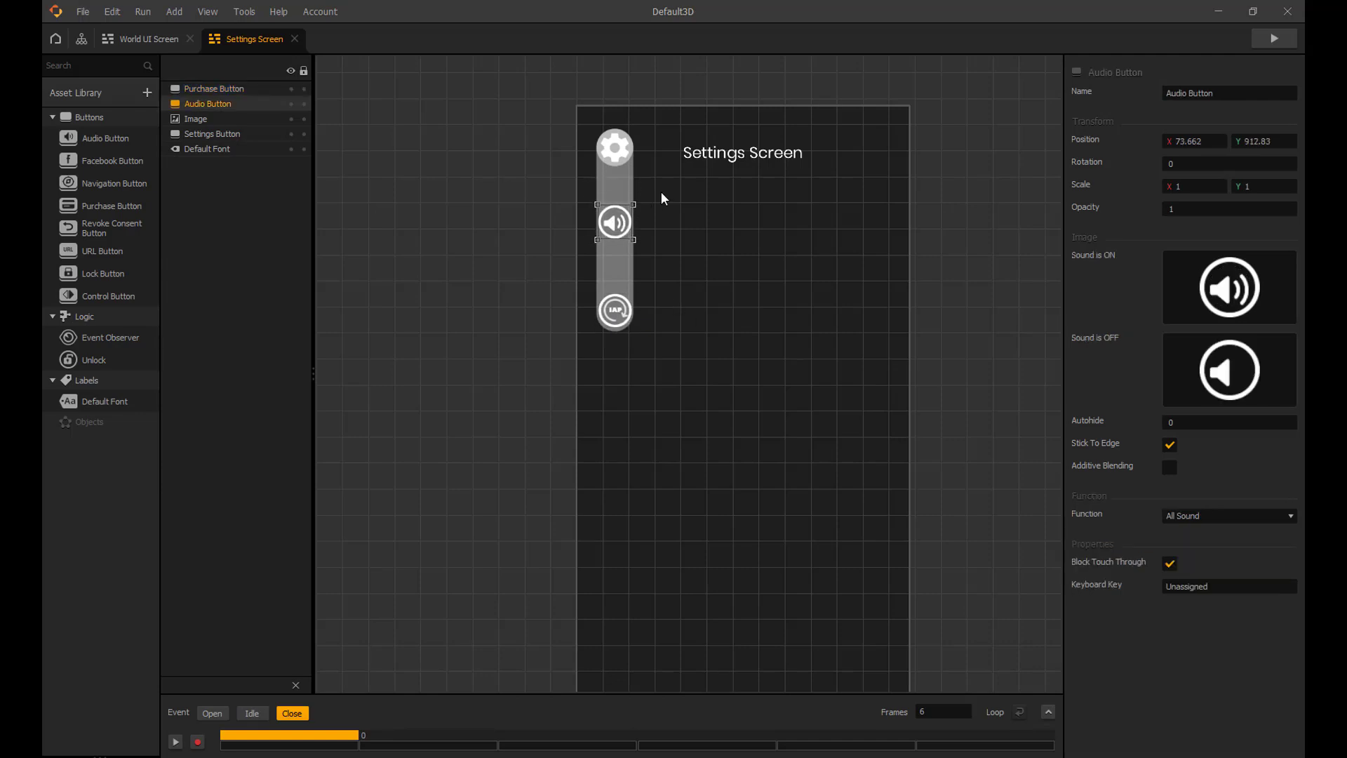
{"action": "key", "text": "Down"}
{"action": "key", "text": "Down"}
{"action": "key", "text": "Down"}
{"action": "key", "text": "Down"}
{"action": "key", "text": "Down"}
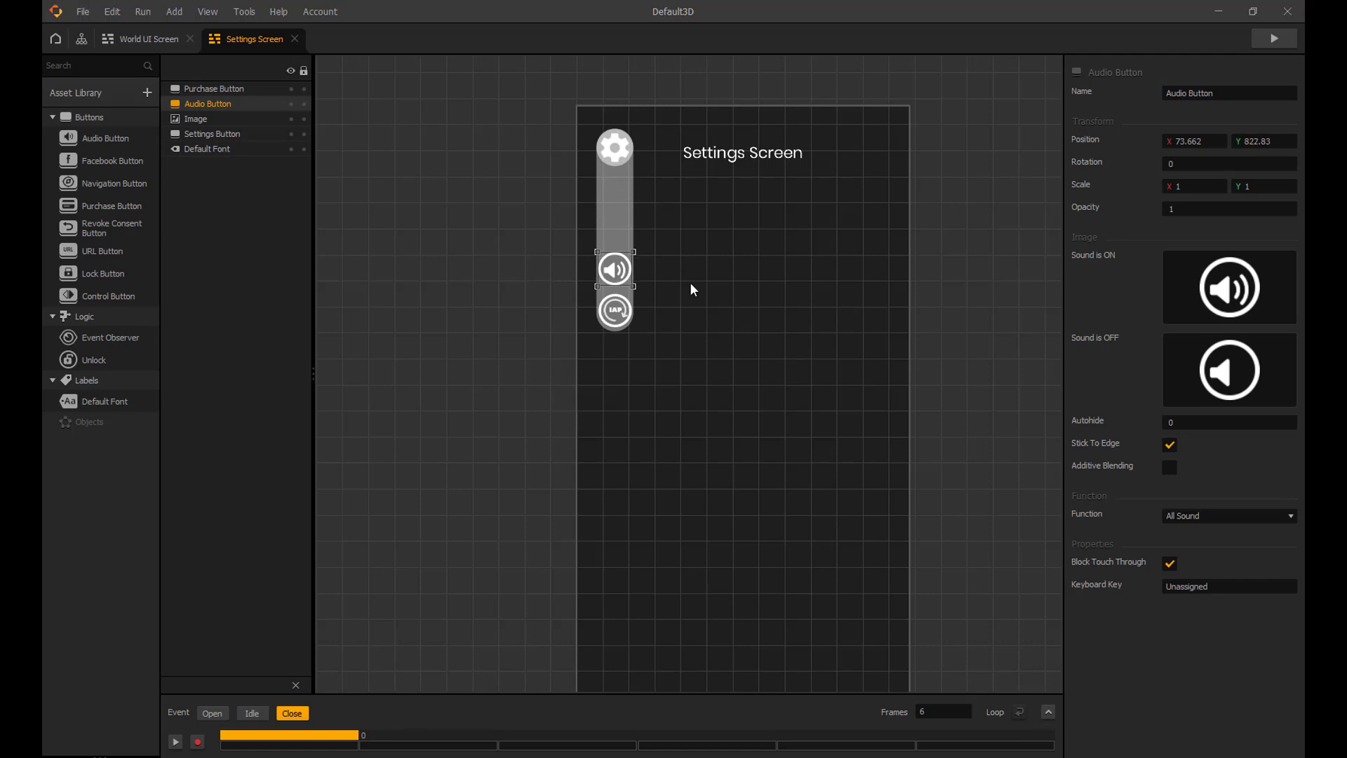
{"action": "left_click", "coordinate": [693, 291]}
- Add a Navigation Button to the screen and set Info.png as its image
{"action": "key", "text": "alt+Tab"}
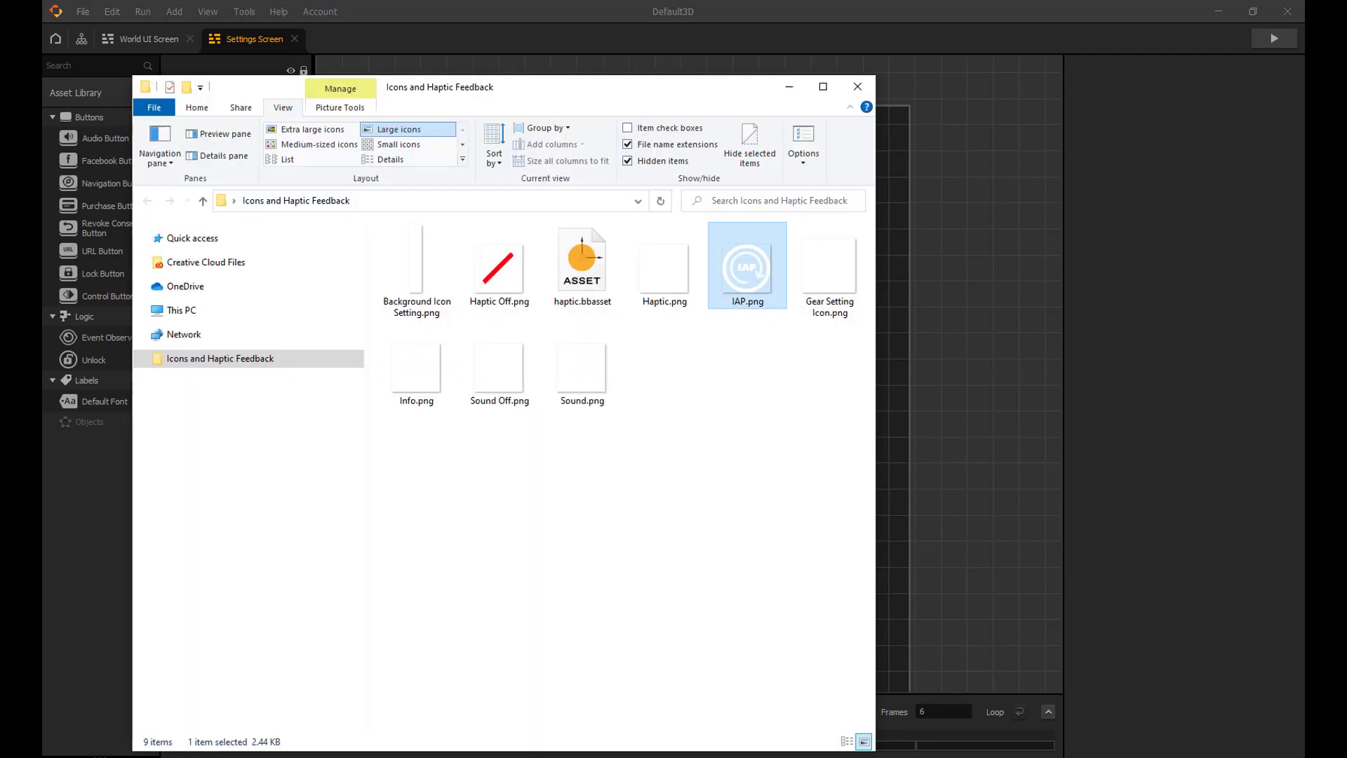
{"action": "left_click", "coordinate": [428, 381]}
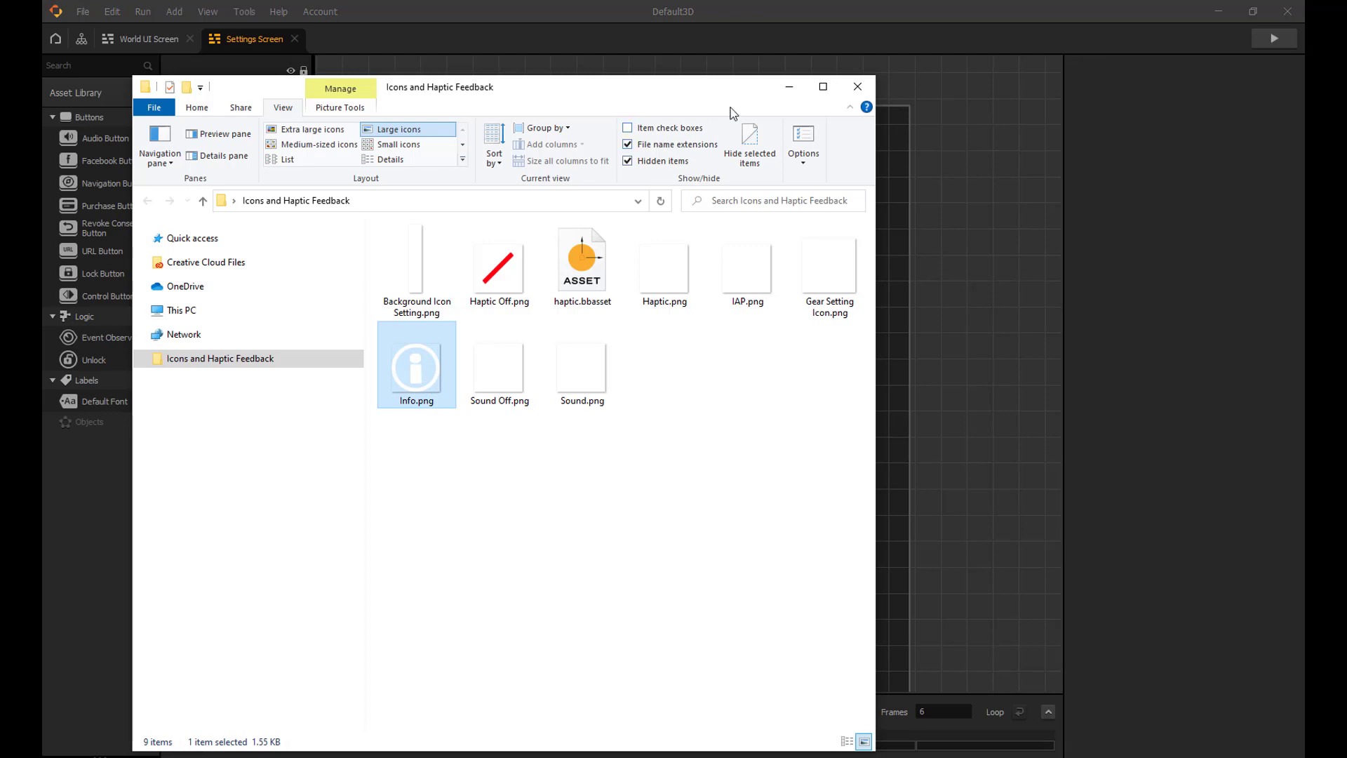
{"action": "left_click", "coordinate": [788, 92]}
{"action": "left_click_drag", "start_coordinate": [111, 186], "coordinate": [664, 403]}
{"action": "key", "text": "alt+Tab"}
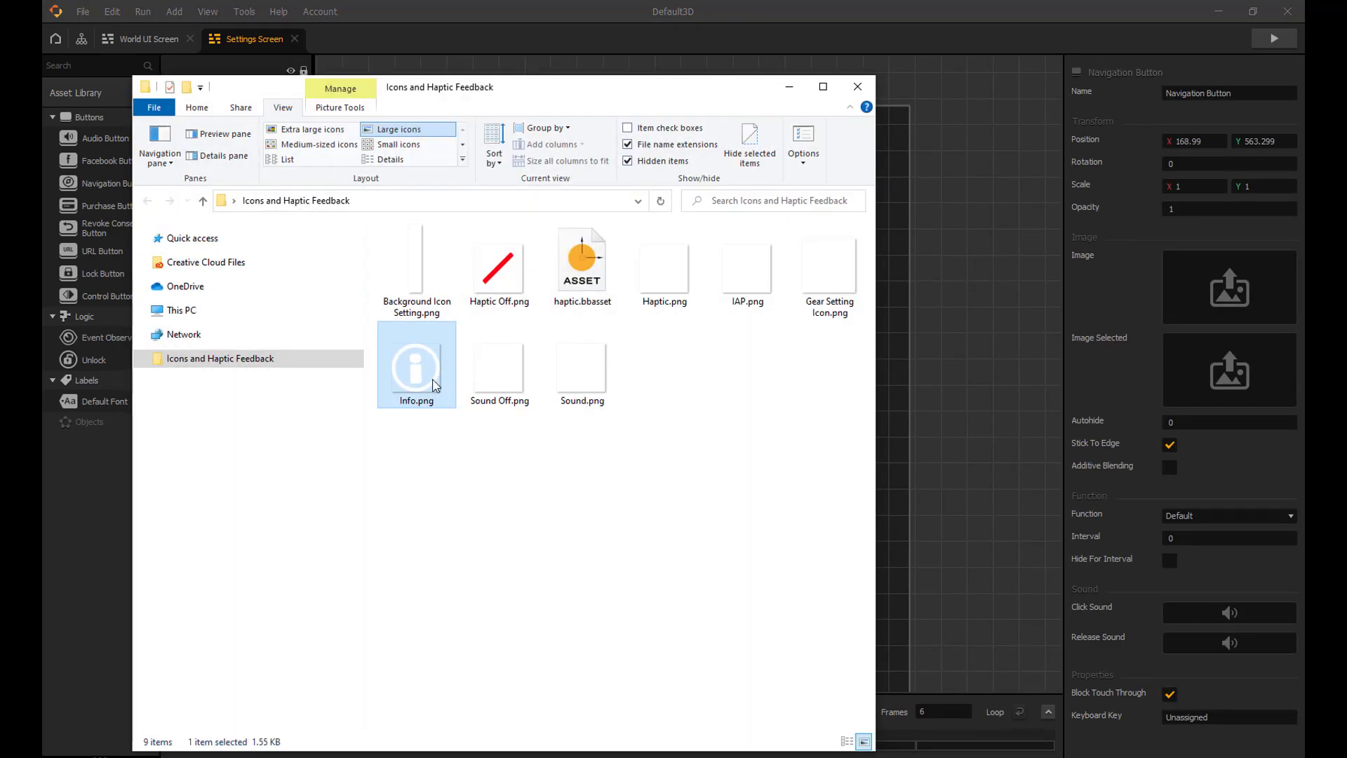
{"action": "left_click_drag", "start_coordinate": [426, 379], "coordinate": [1193, 295]}
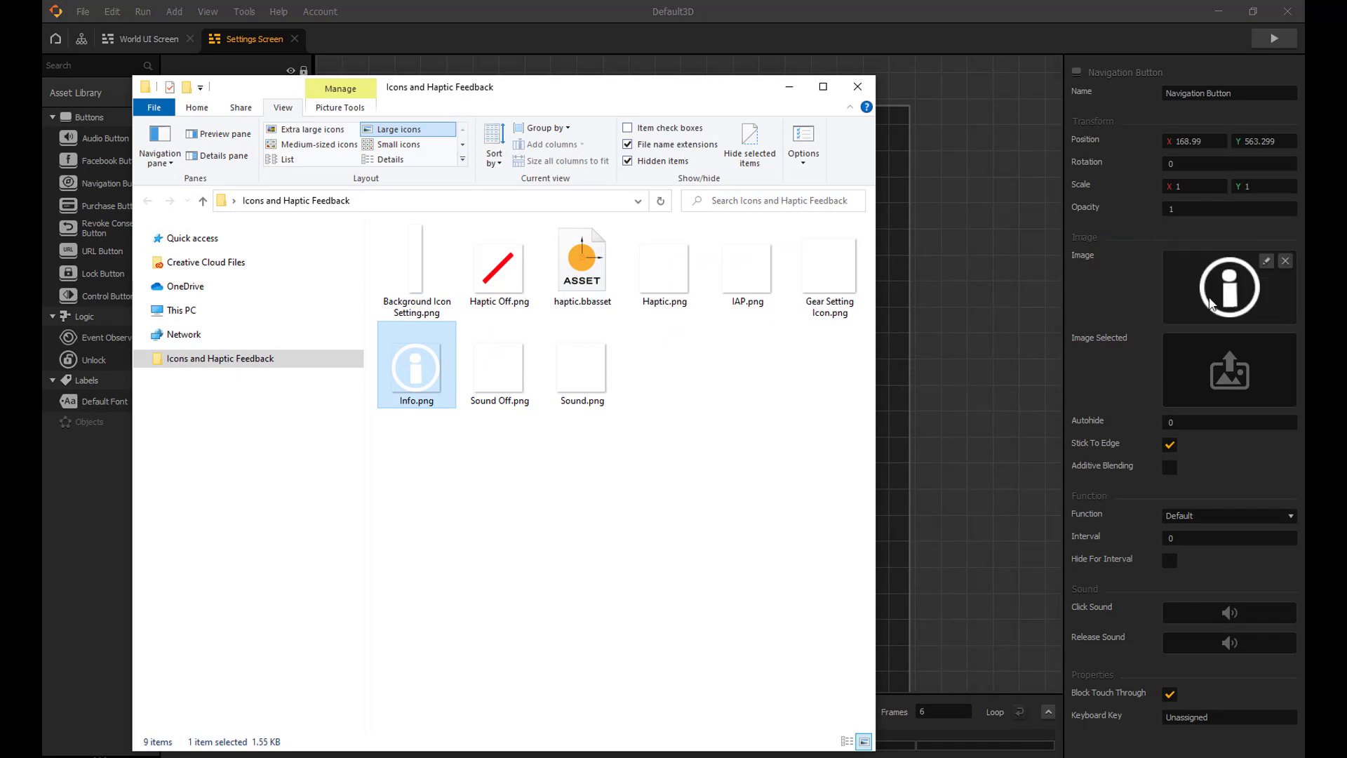
{"action": "left_click", "coordinate": [1005, 293]}
- Rename the navigation button as Information Button
{"action": "left_click", "coordinate": [665, 407]}
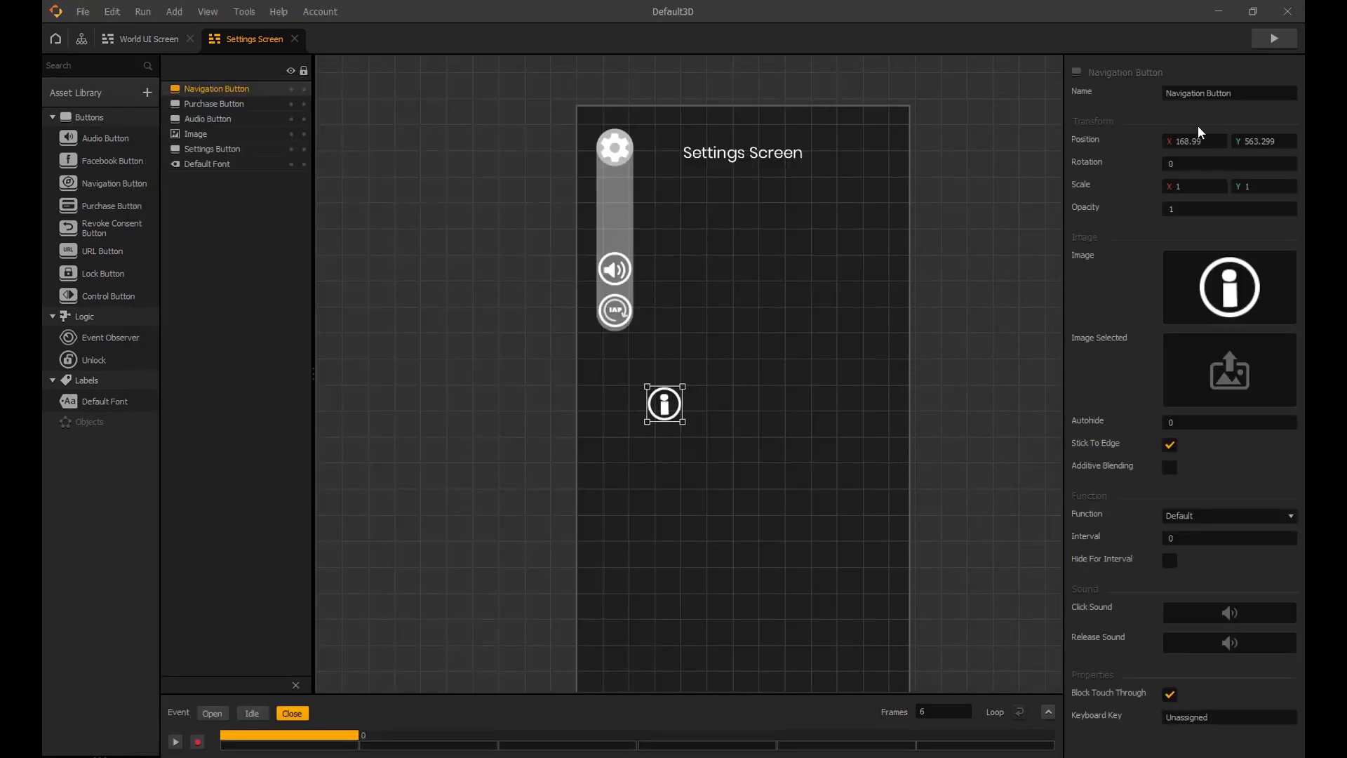
{"action": "left_click_drag", "start_coordinate": [1205, 94], "coordinate": [1158, 99]}
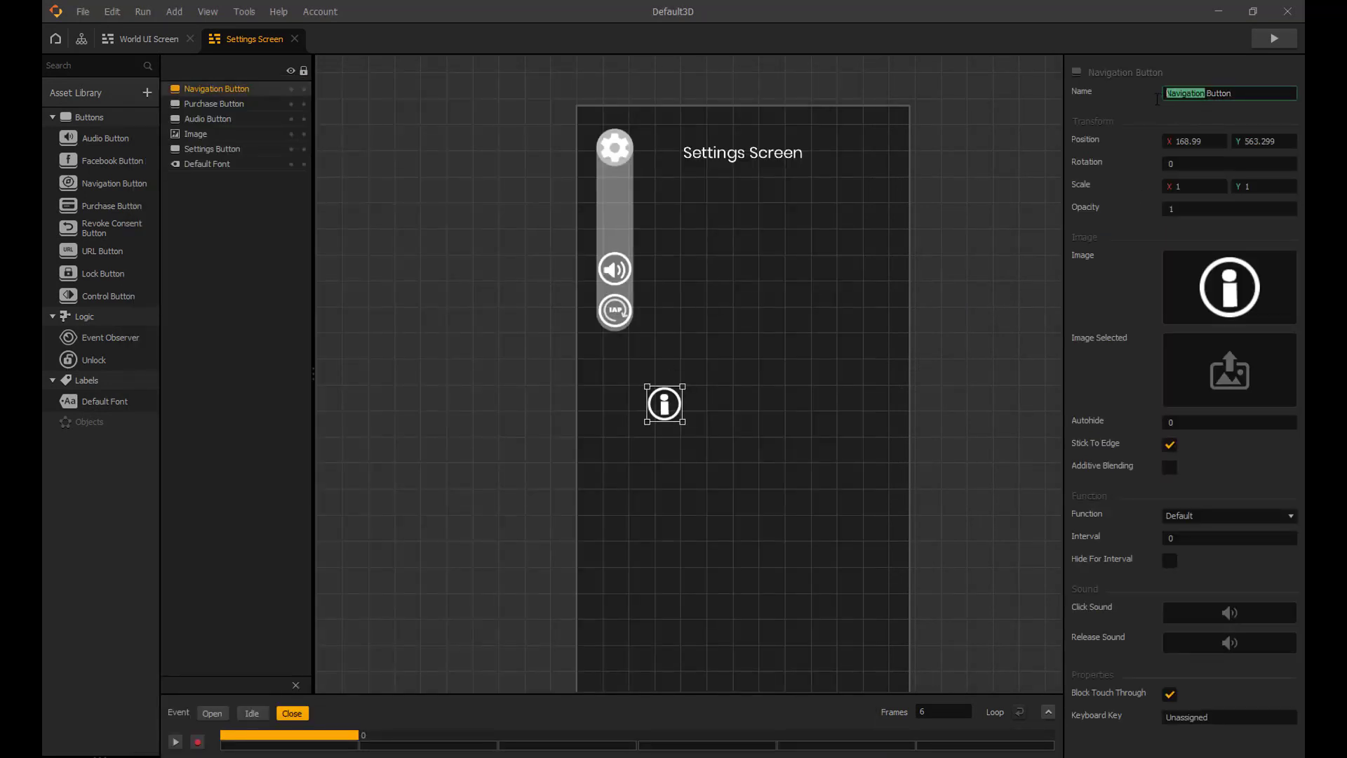
{"action": "type", "text": "Information"}
{"action": "left_click", "coordinate": [1014, 183]}
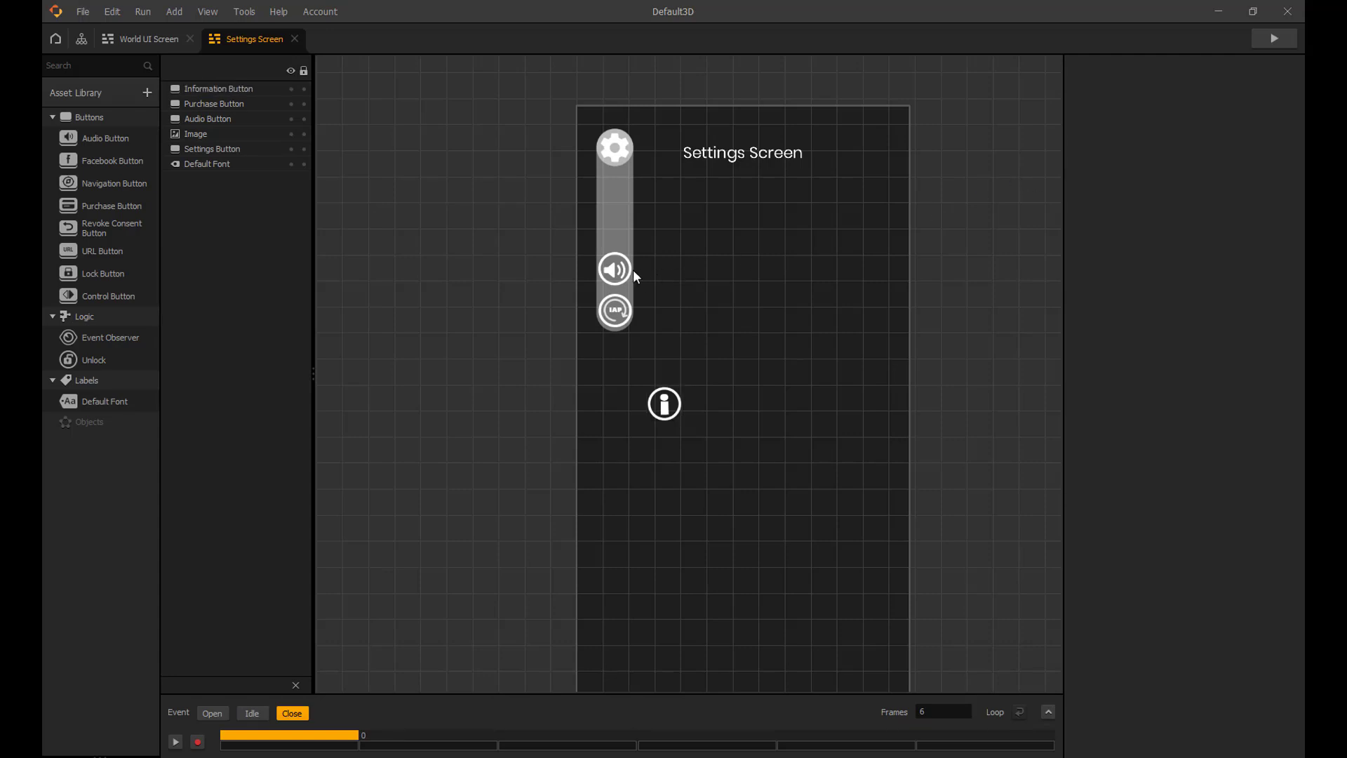
- Place the information button on the bar above the audio button, at X 75.107 and Y about 907
{"action": "left_click_drag", "start_coordinate": [668, 412], "coordinate": [620, 235]}
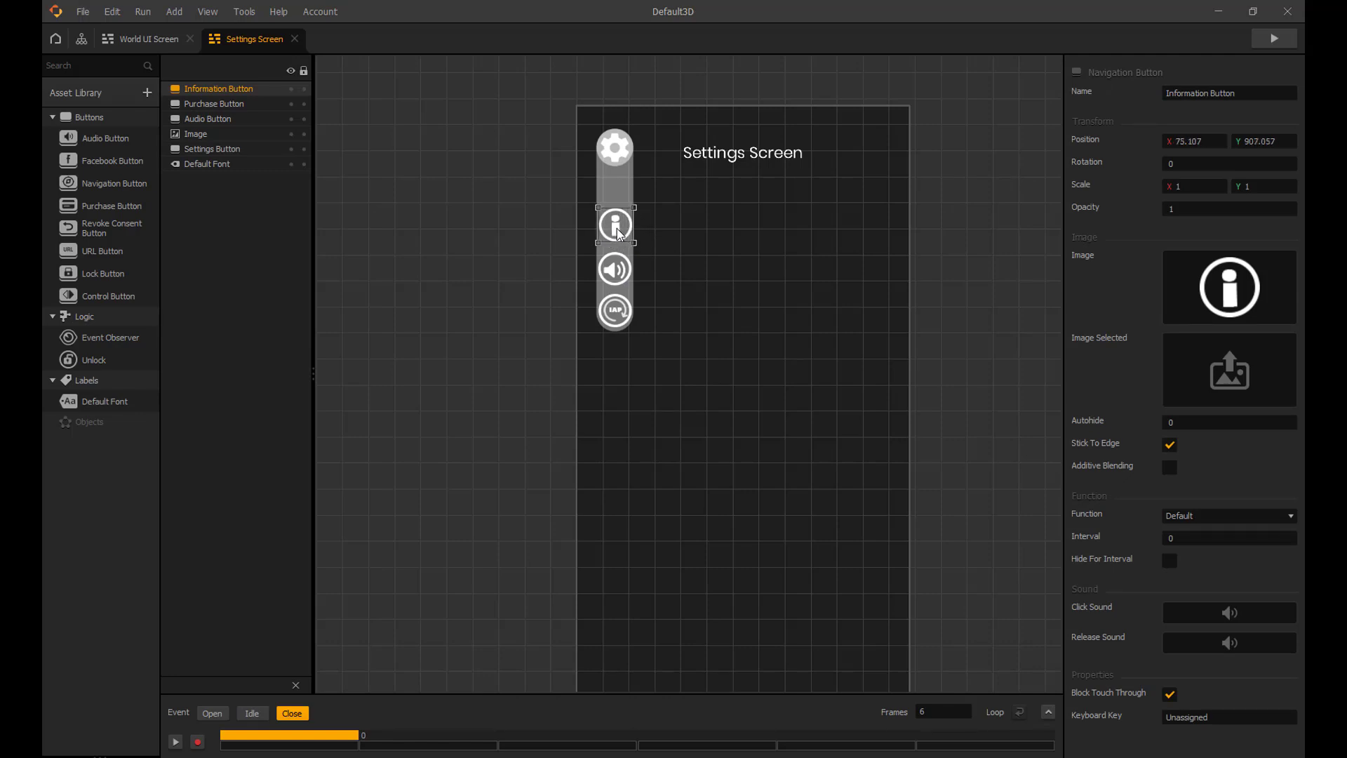
{"action": "left_click", "coordinate": [529, 756]}
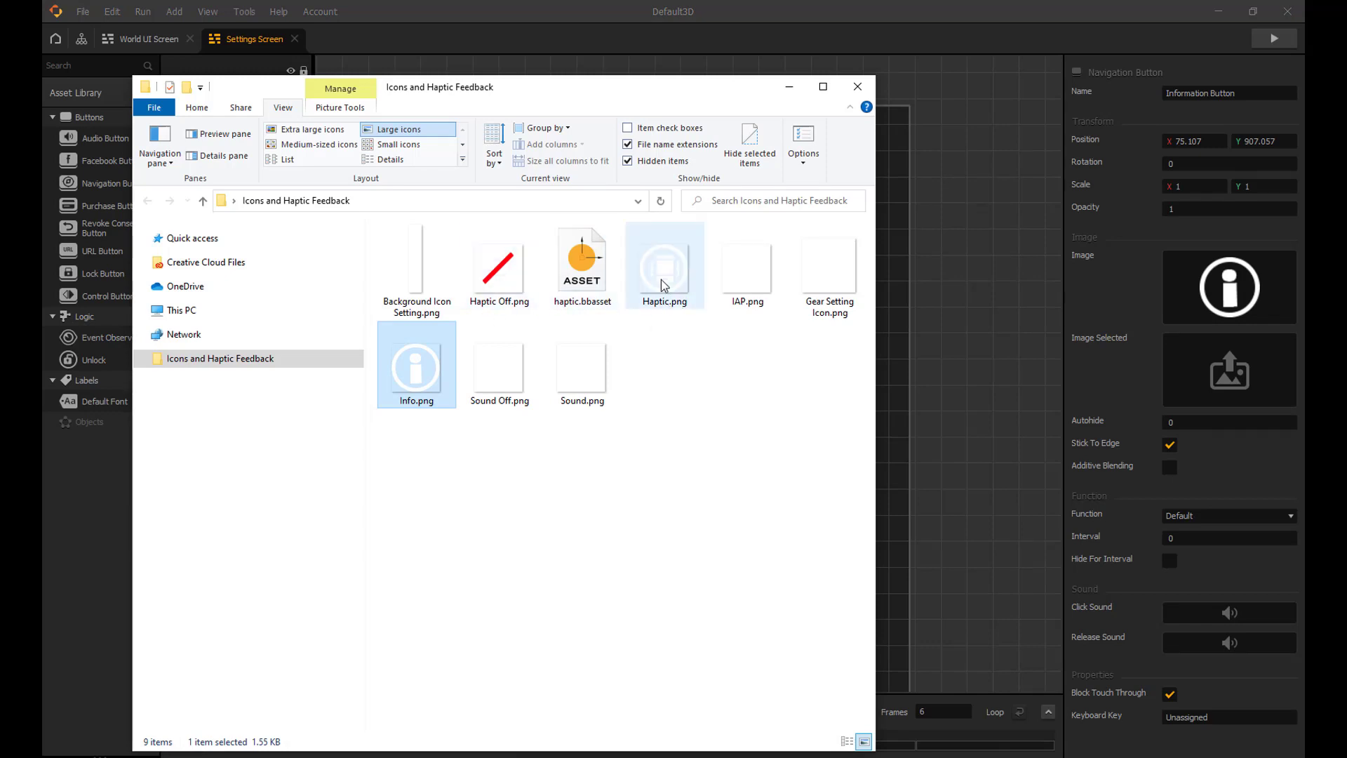
{"action": "left_click", "coordinate": [789, 86]}
{"action": "left_click", "coordinate": [715, 241]}
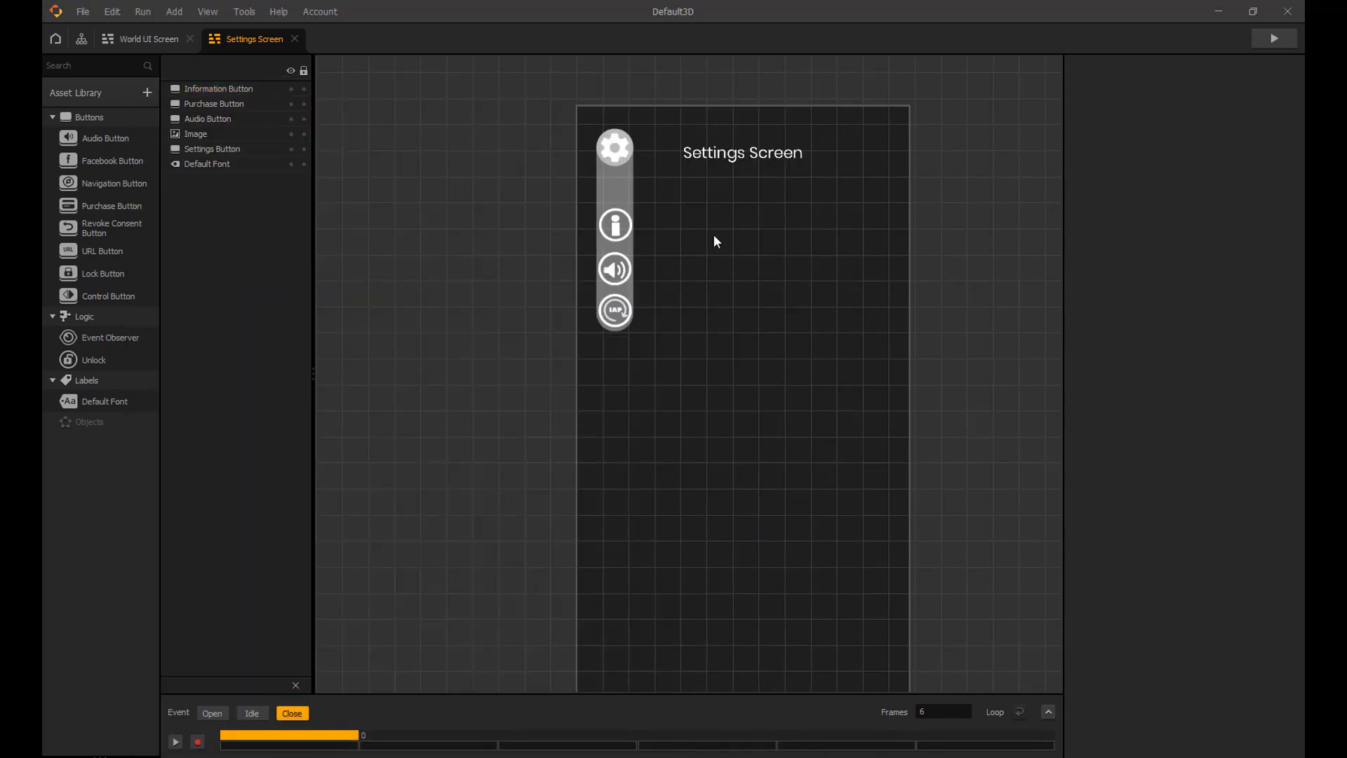
- Import haptic.bbasset from the Icons and Haptic Feedback folder into Settings Screen, below the bar
{"action": "left_click", "coordinate": [563, 757]}
{"action": "left_click", "coordinate": [618, 297]}
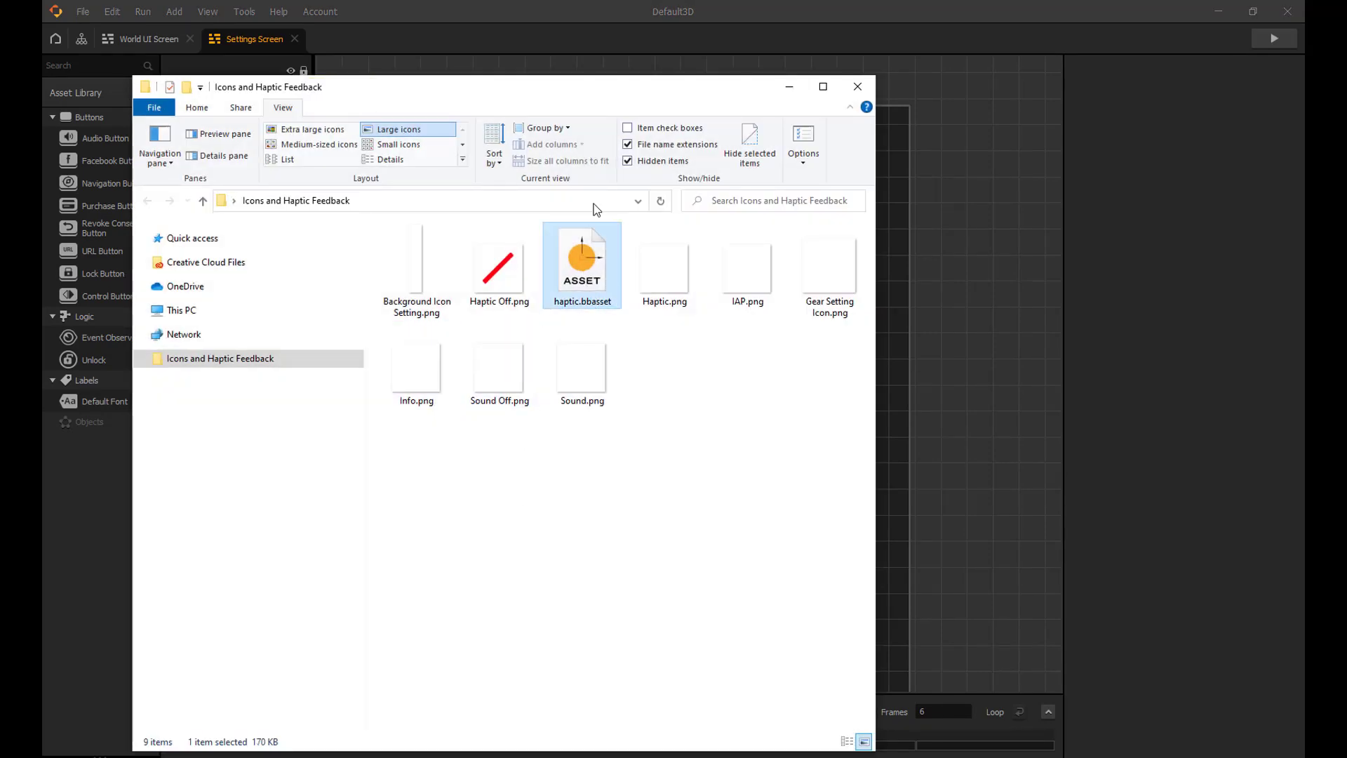
{"action": "left_click_drag", "start_coordinate": [597, 86], "coordinate": [291, 195]}
{"action": "left_click_drag", "start_coordinate": [277, 371], "coordinate": [741, 436]}
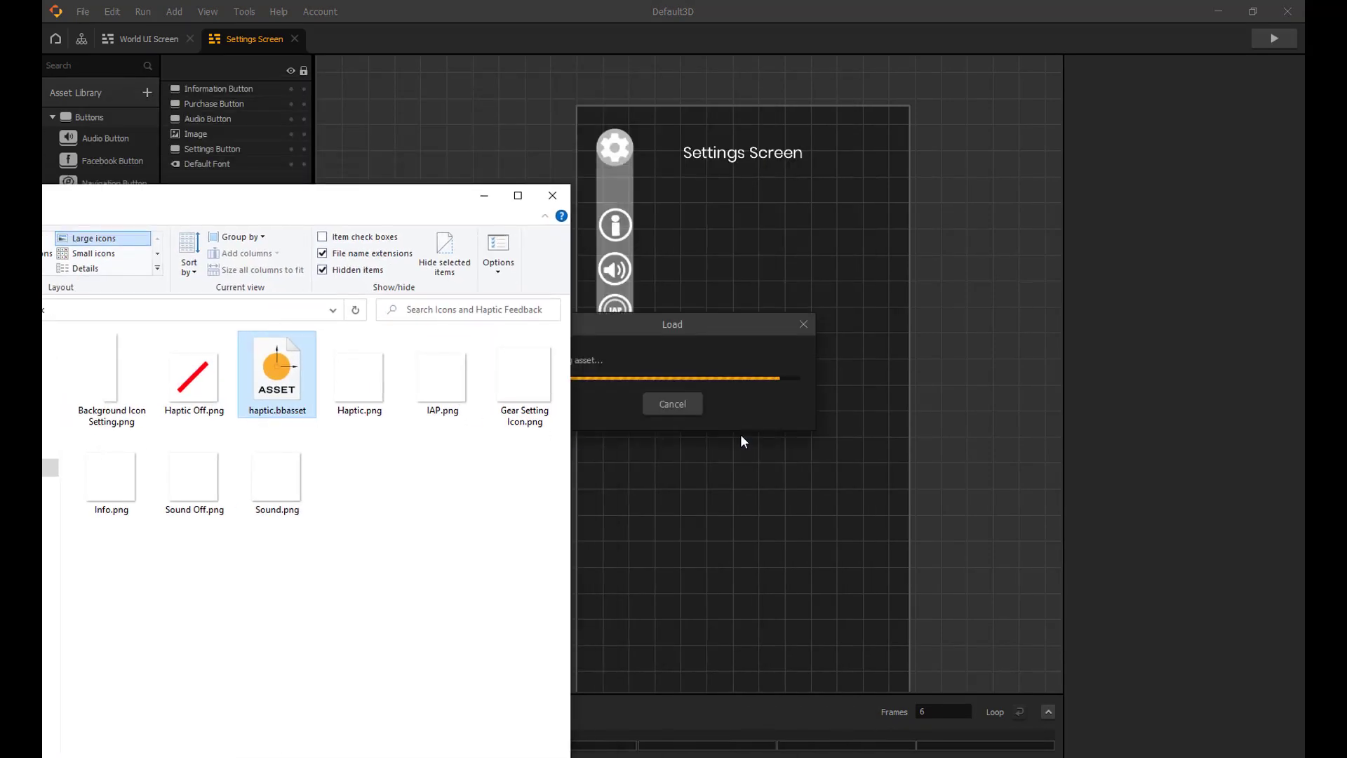
{"action": "left_click", "coordinate": [790, 325]}
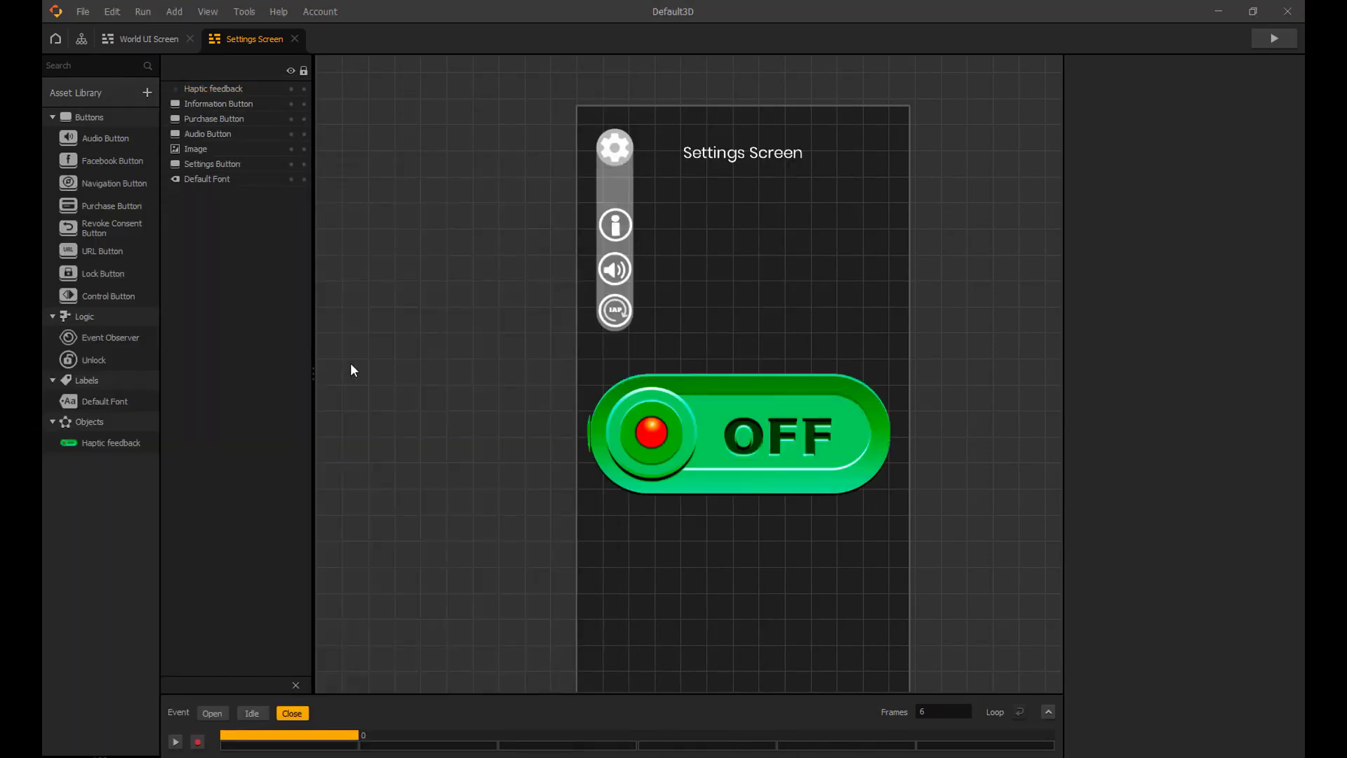
- Replace the Haptic feedback object's off anim image with Haptic Off.png and its on anim image with Haptic.png
{"action": "left_click", "coordinate": [99, 443]}
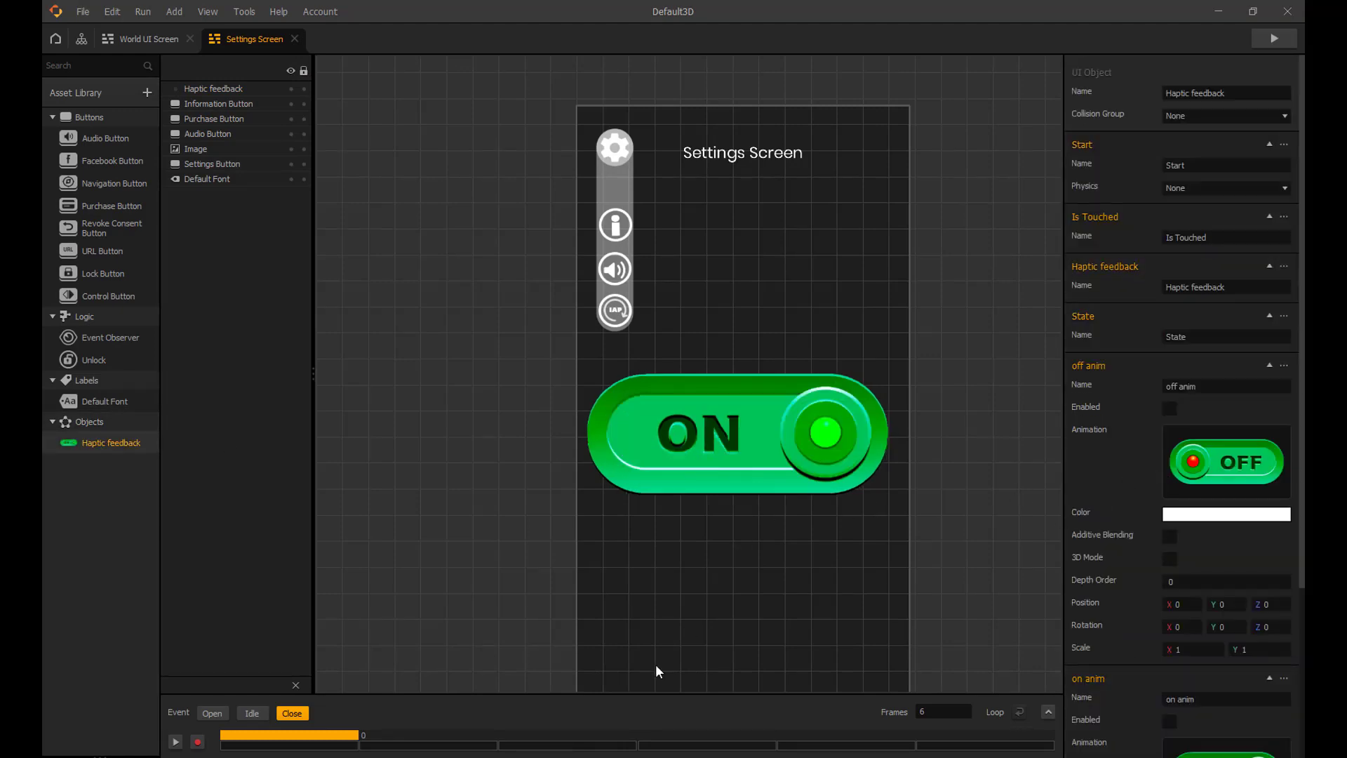
{"action": "key", "text": "alt+Tab"}
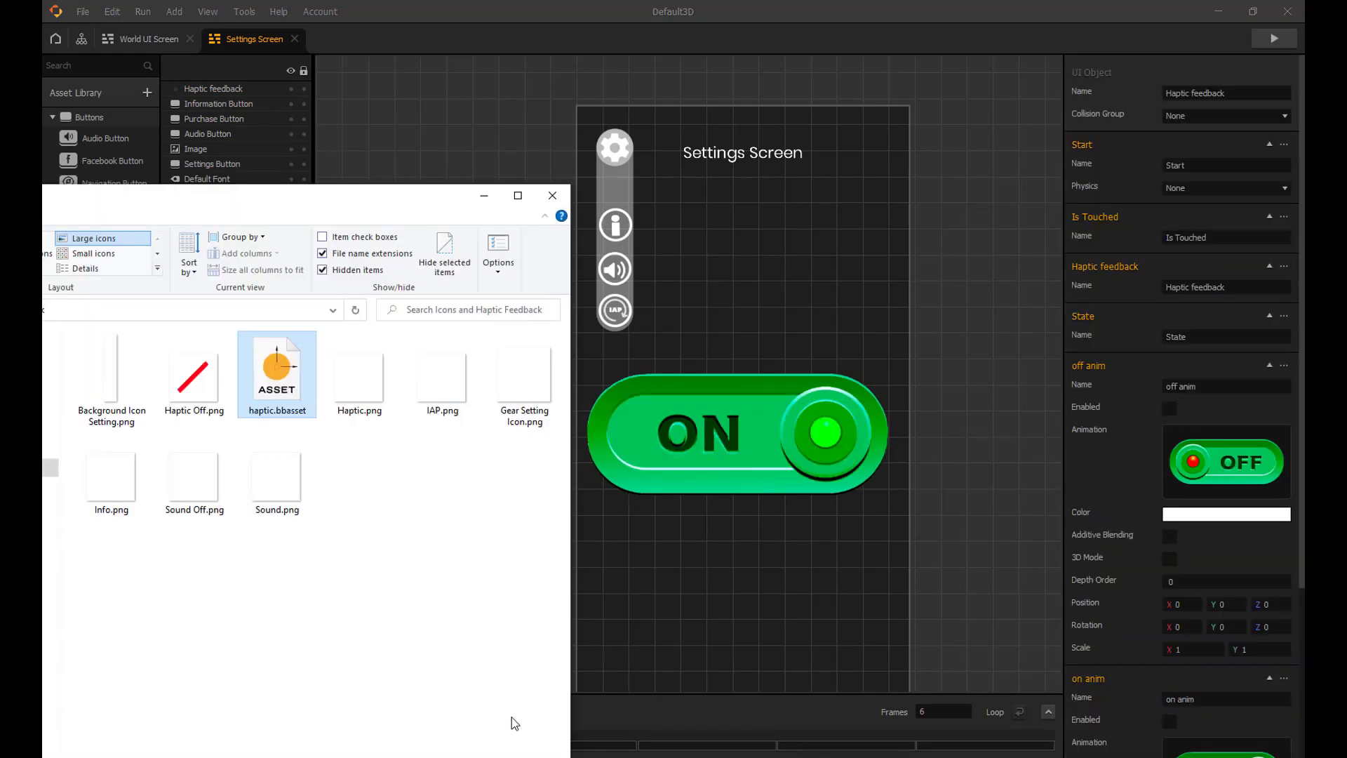
{"action": "left_click", "coordinate": [364, 412]}
{"action": "left_click", "coordinate": [196, 396]}
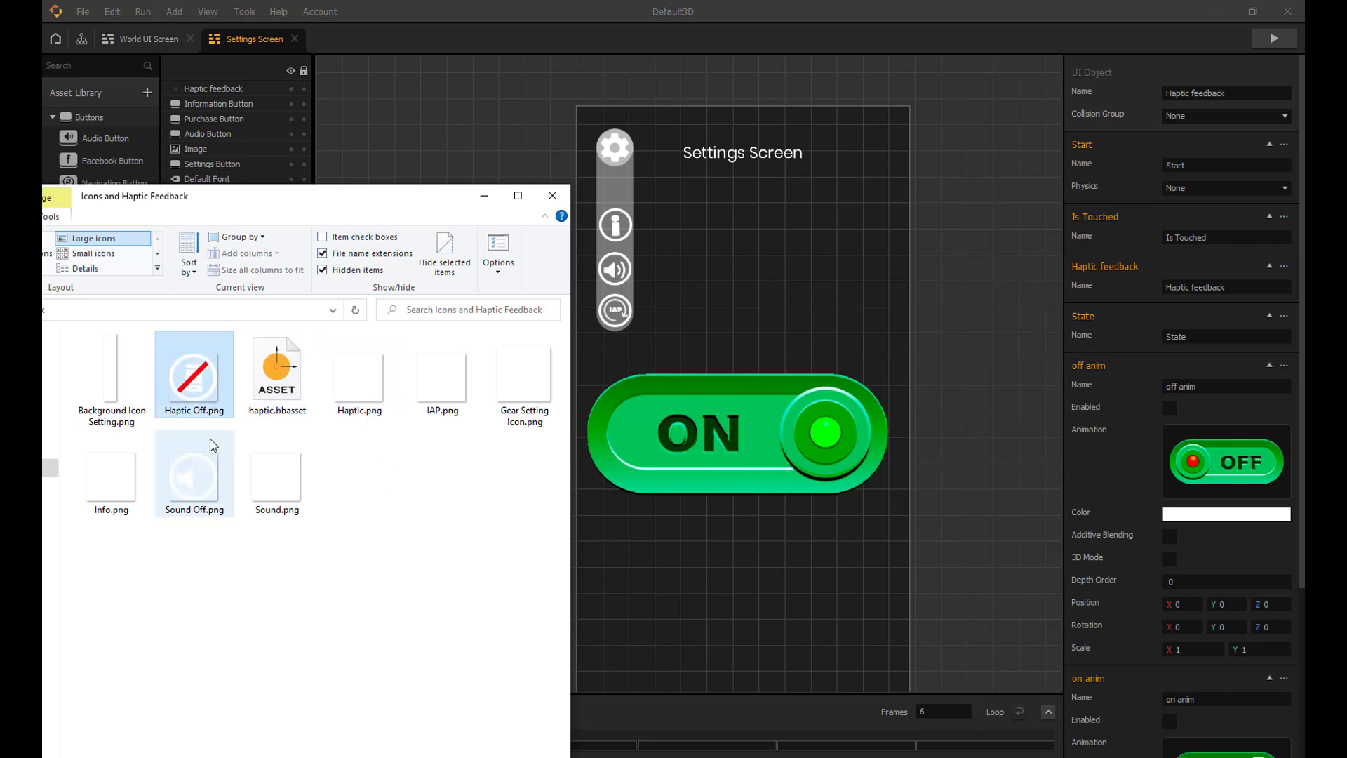
{"action": "left_click_drag", "start_coordinate": [193, 379], "coordinate": [1186, 463]}
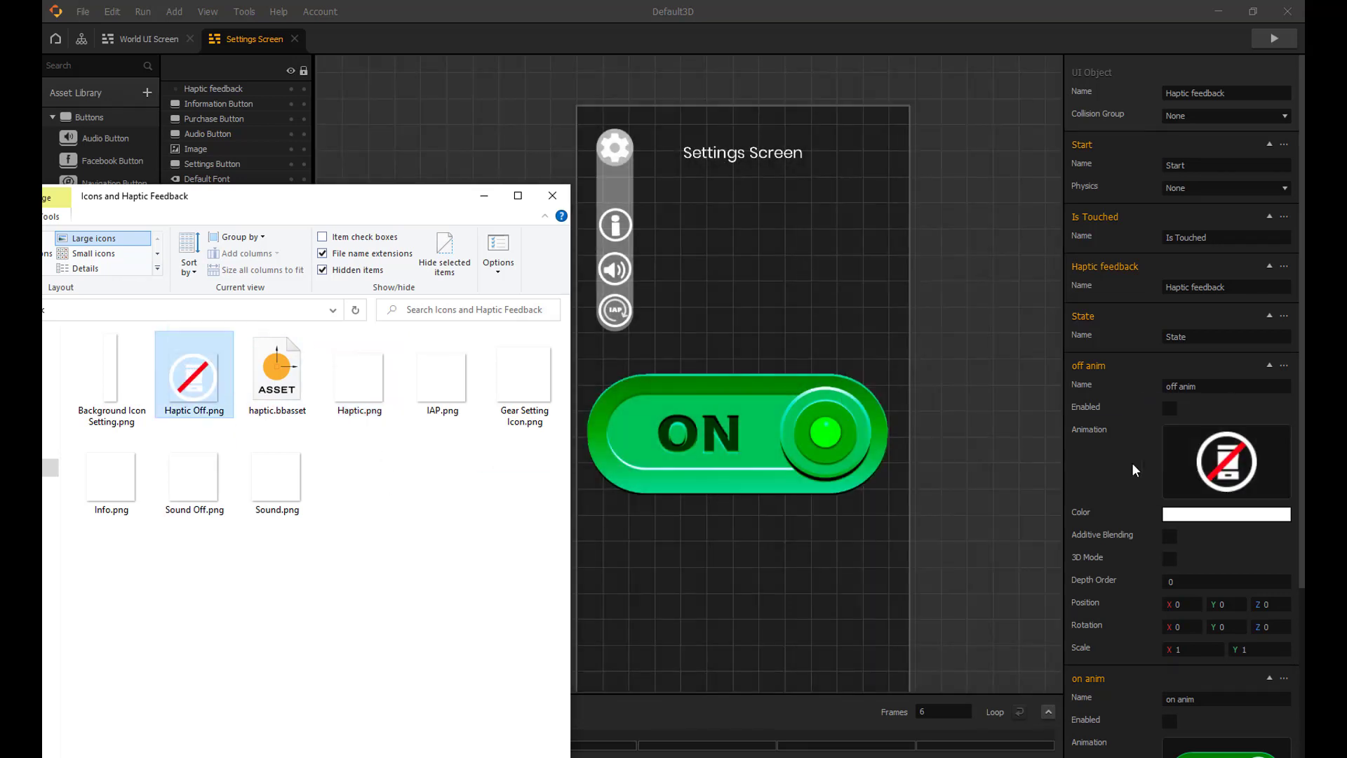
{"action": "scroll", "coordinate": [1130, 465], "scroll_direction": "down", "scroll_amount": 3}
{"action": "left_click", "coordinate": [376, 393]}
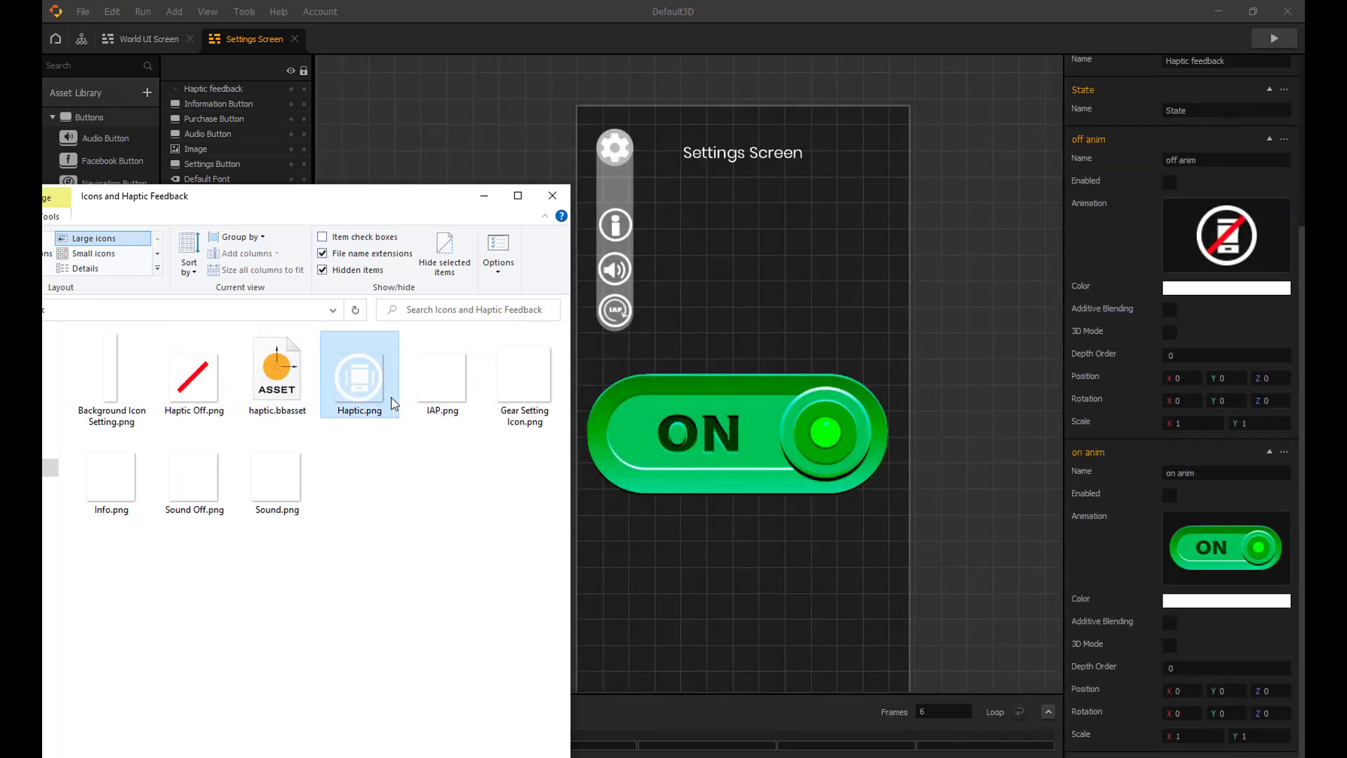
{"action": "left_click_drag", "start_coordinate": [394, 403], "coordinate": [1227, 549]}
{"action": "left_click", "coordinate": [753, 440]}
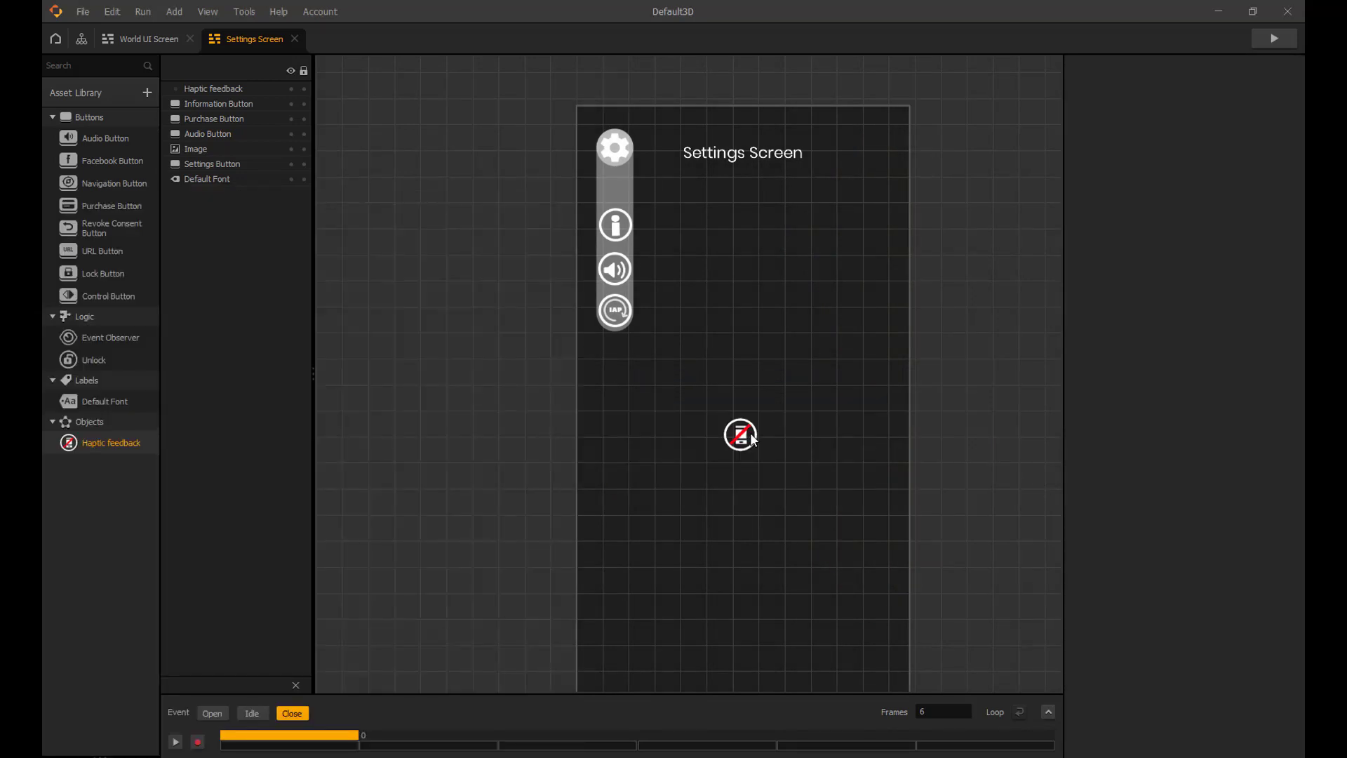
- Place the haptic feedback toggle on the bar just below the gear, and lower the information button to Y 902.057 for even spacing
{"action": "left_click", "coordinate": [745, 439]}
{"action": "left_click_drag", "start_coordinate": [745, 440], "coordinate": [620, 235]}
{"action": "left_click", "coordinate": [619, 228]}
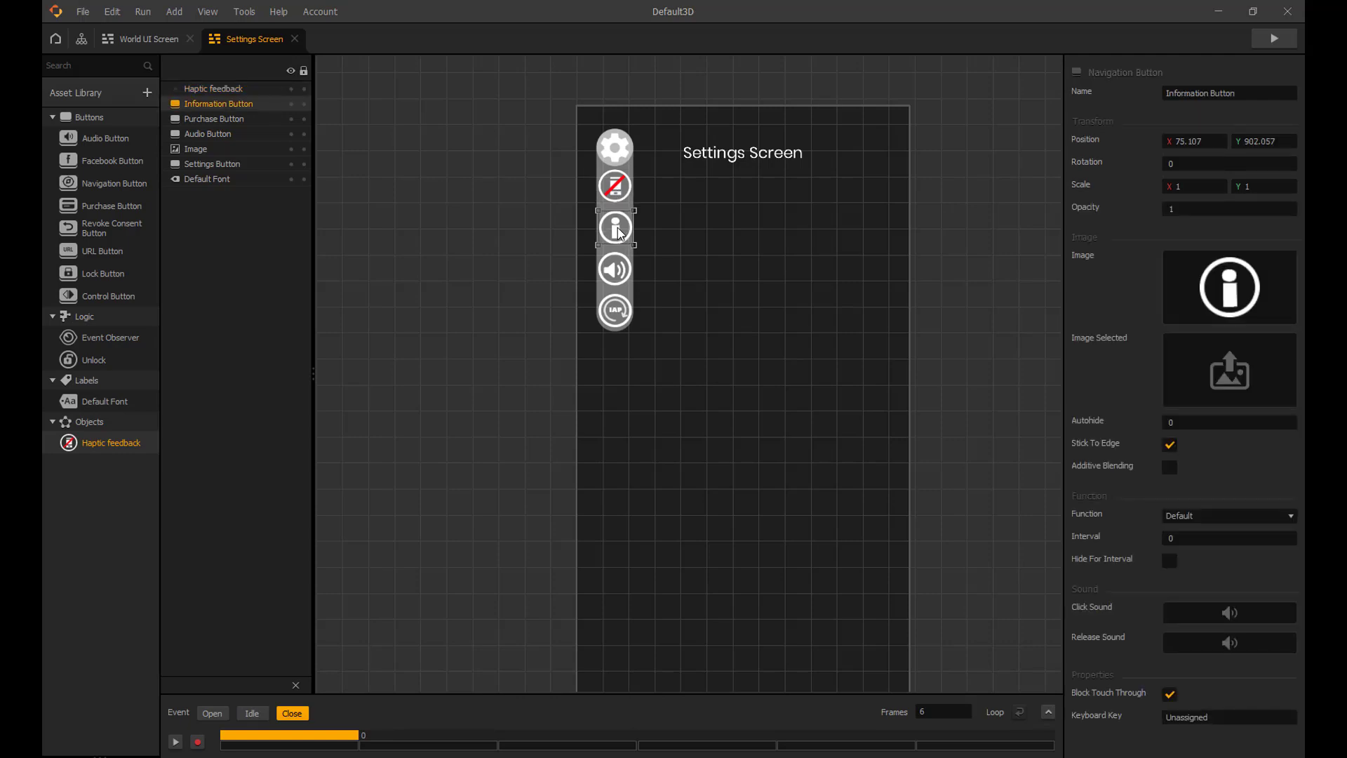
{"action": "left_click", "coordinate": [703, 240]}
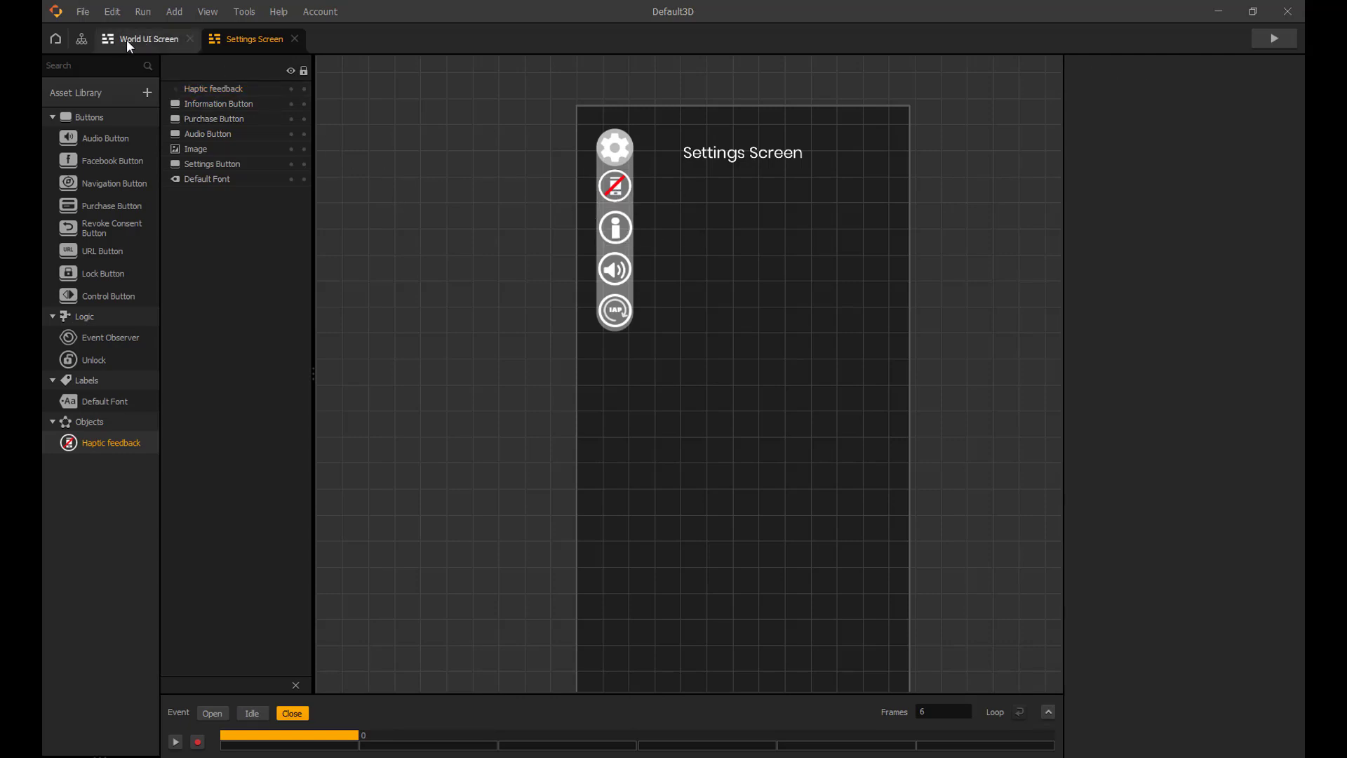
- Start recording and keyframe opacity 1 for the information, audio and purchase buttons at frame 0 of the Close animation
{"action": "scroll", "coordinate": [659, 278], "scroll_direction": "up", "scroll_amount": 2}
{"action": "middle_click_drag", "start_coordinate": [659, 279], "coordinate": [657, 338]}
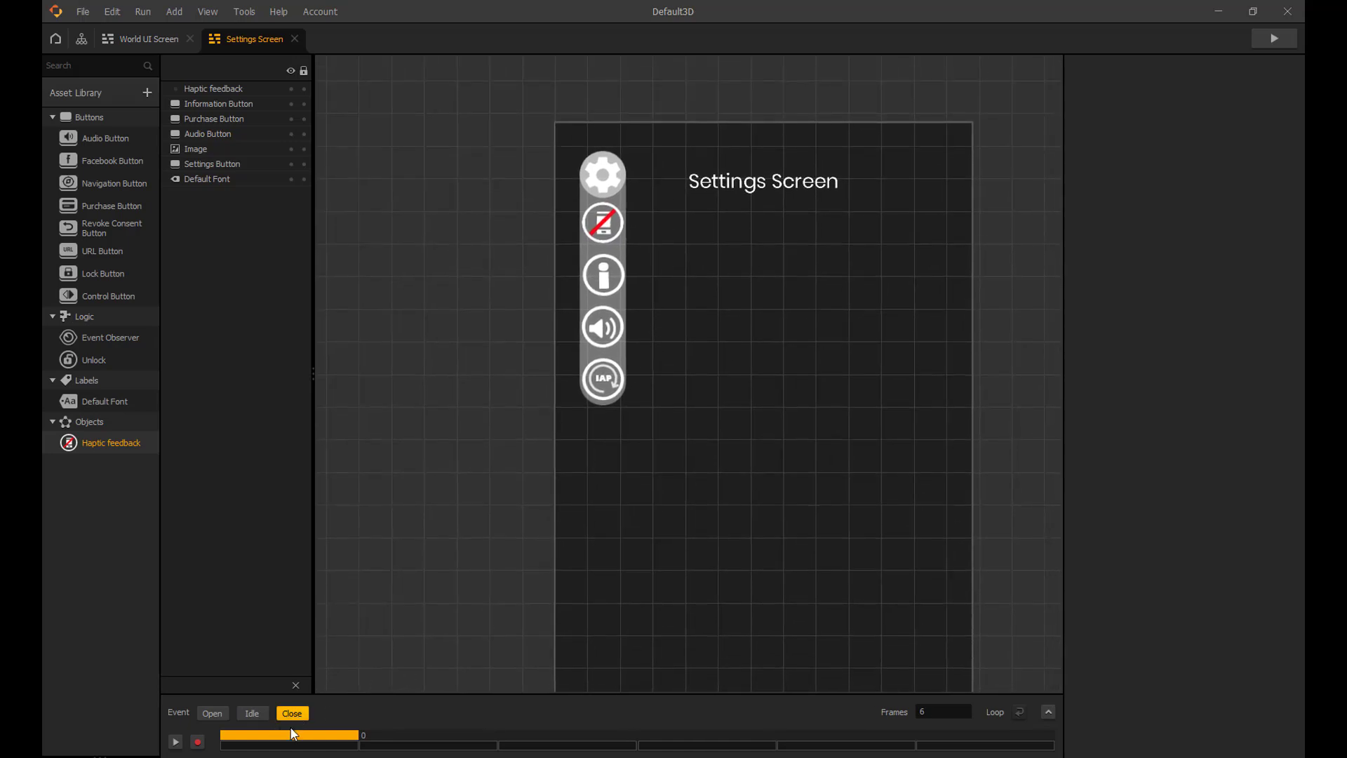
{"action": "left_click_drag", "start_coordinate": [288, 738], "coordinate": [952, 739]}
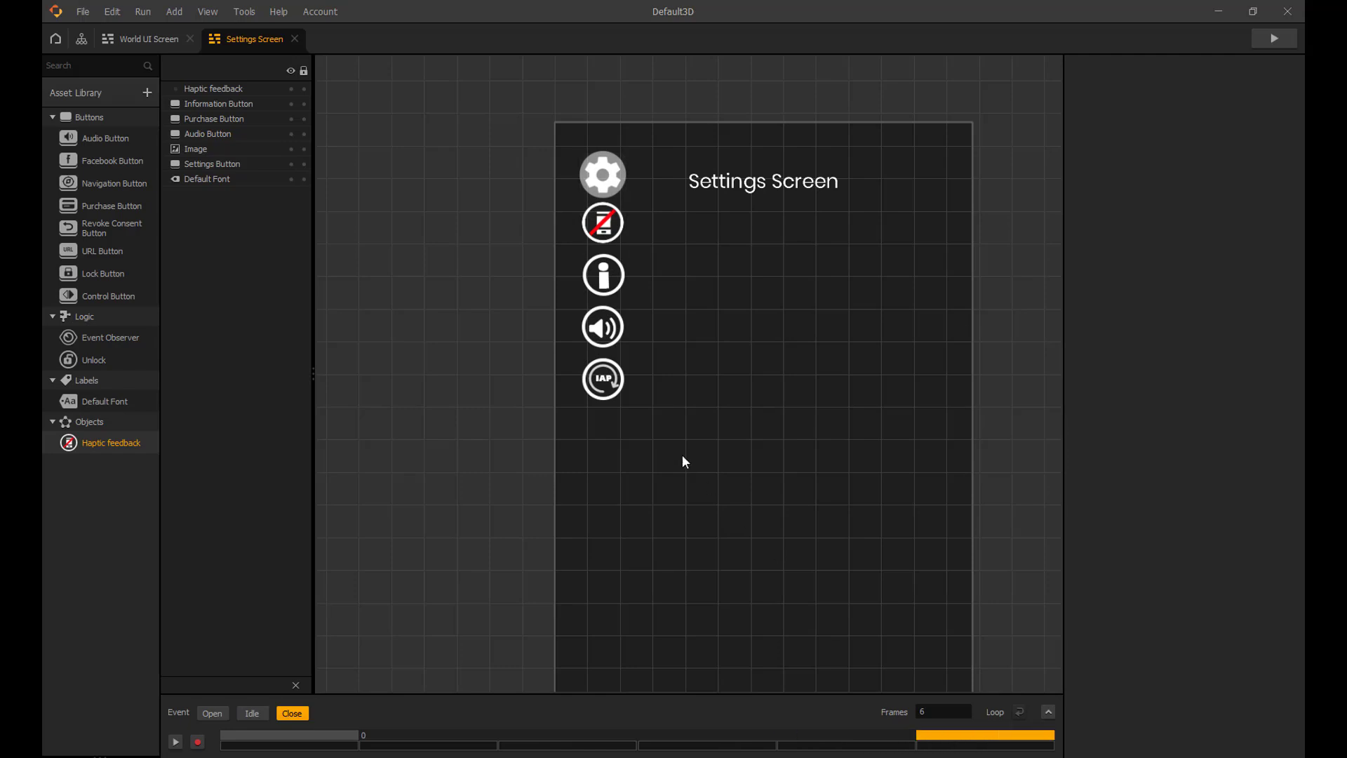
{"action": "left_click", "coordinate": [606, 398]}
{"action": "left_click", "coordinate": [608, 353], "text": "shift"}
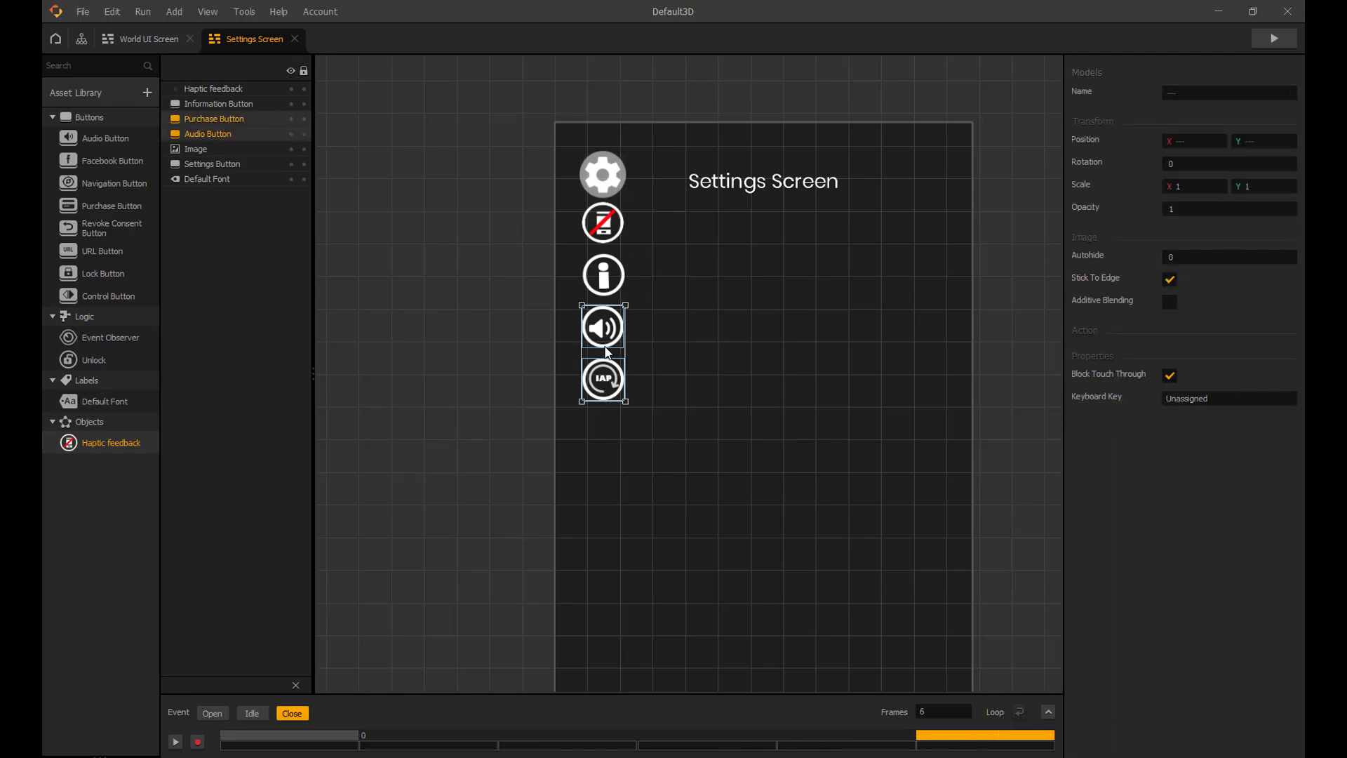
{"action": "left_click", "coordinate": [611, 297], "text": "shift"}
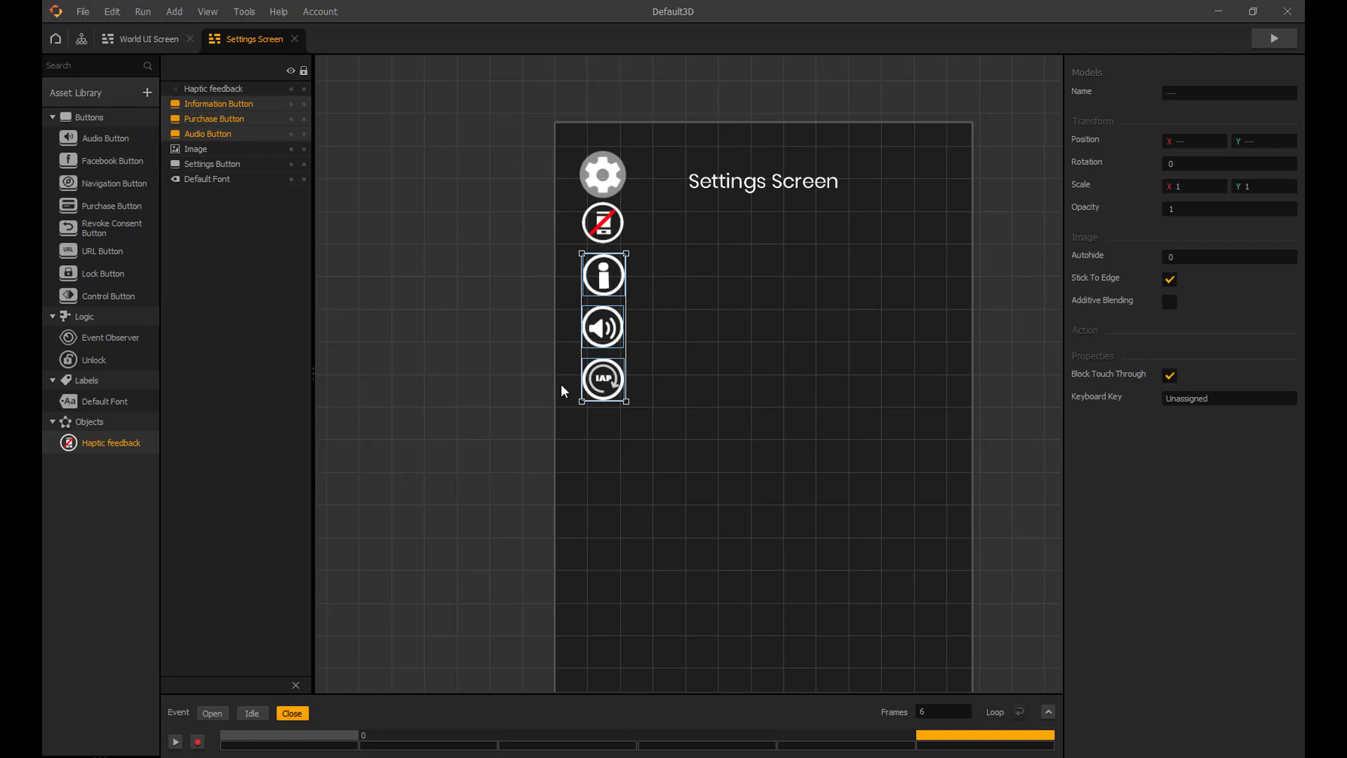
{"action": "left_click", "coordinate": [275, 737]}
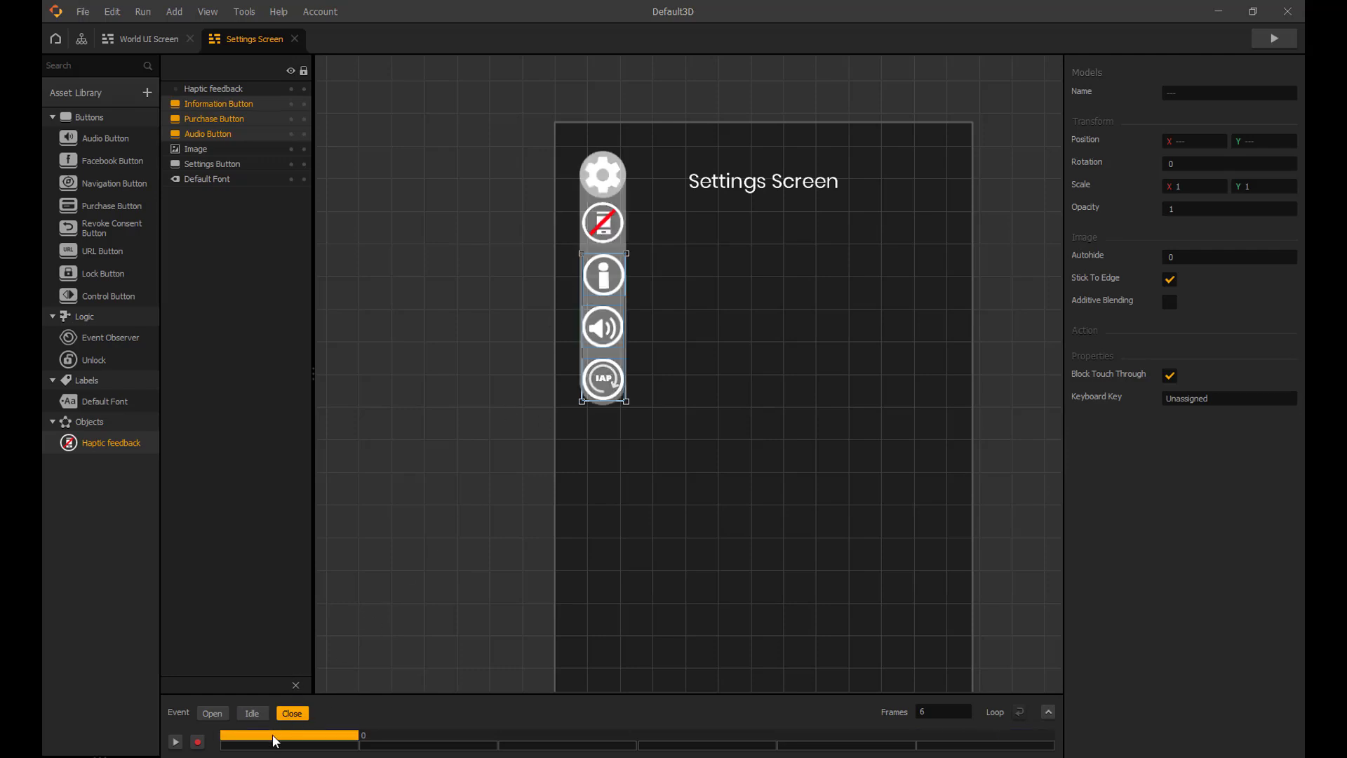
{"action": "left_click", "coordinate": [198, 744]}
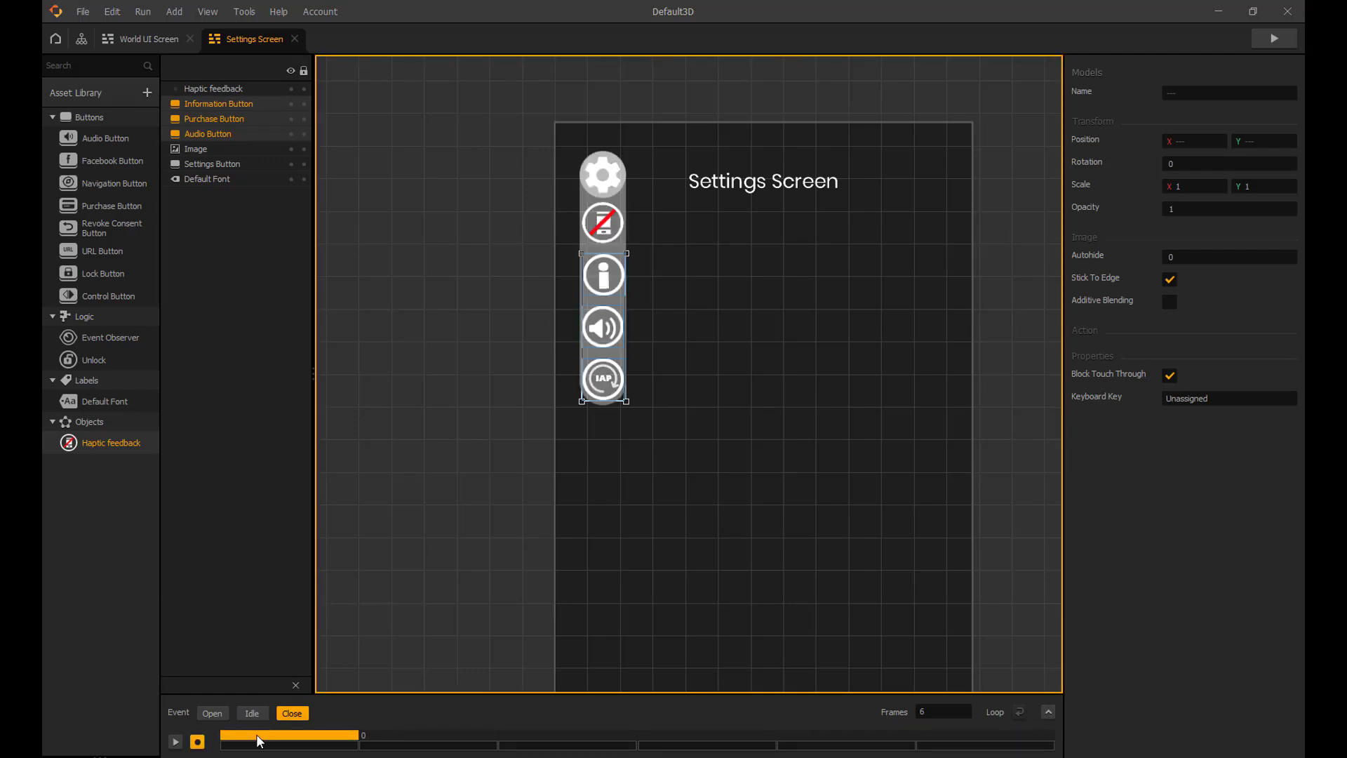
{"action": "left_click", "coordinate": [1189, 211]}
{"action": "key", "text": "Return"}
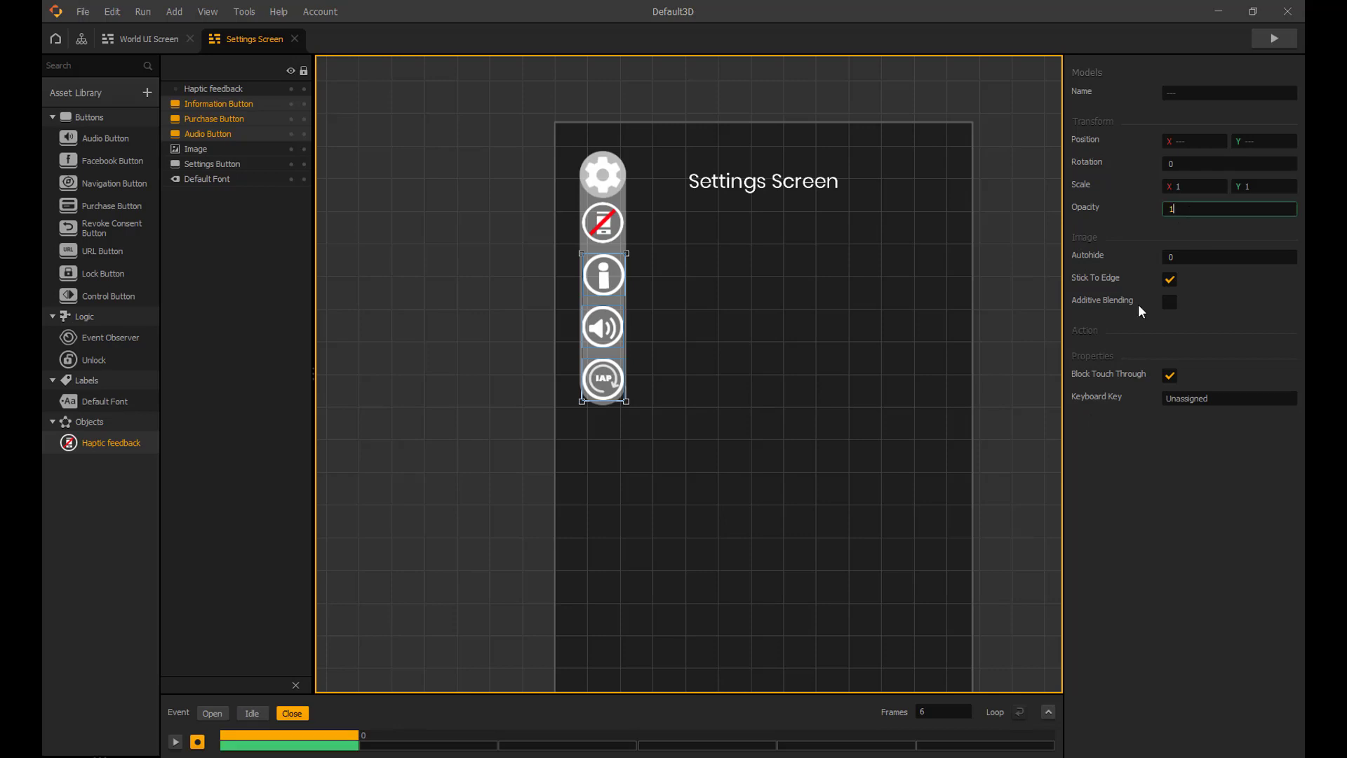
- Set the opacity of the three selected buttons to 0 at frame 2 of the Close animation
{"action": "left_click", "coordinate": [943, 741]}
{"action": "left_click_drag", "start_coordinate": [911, 743], "coordinate": [515, 742]}
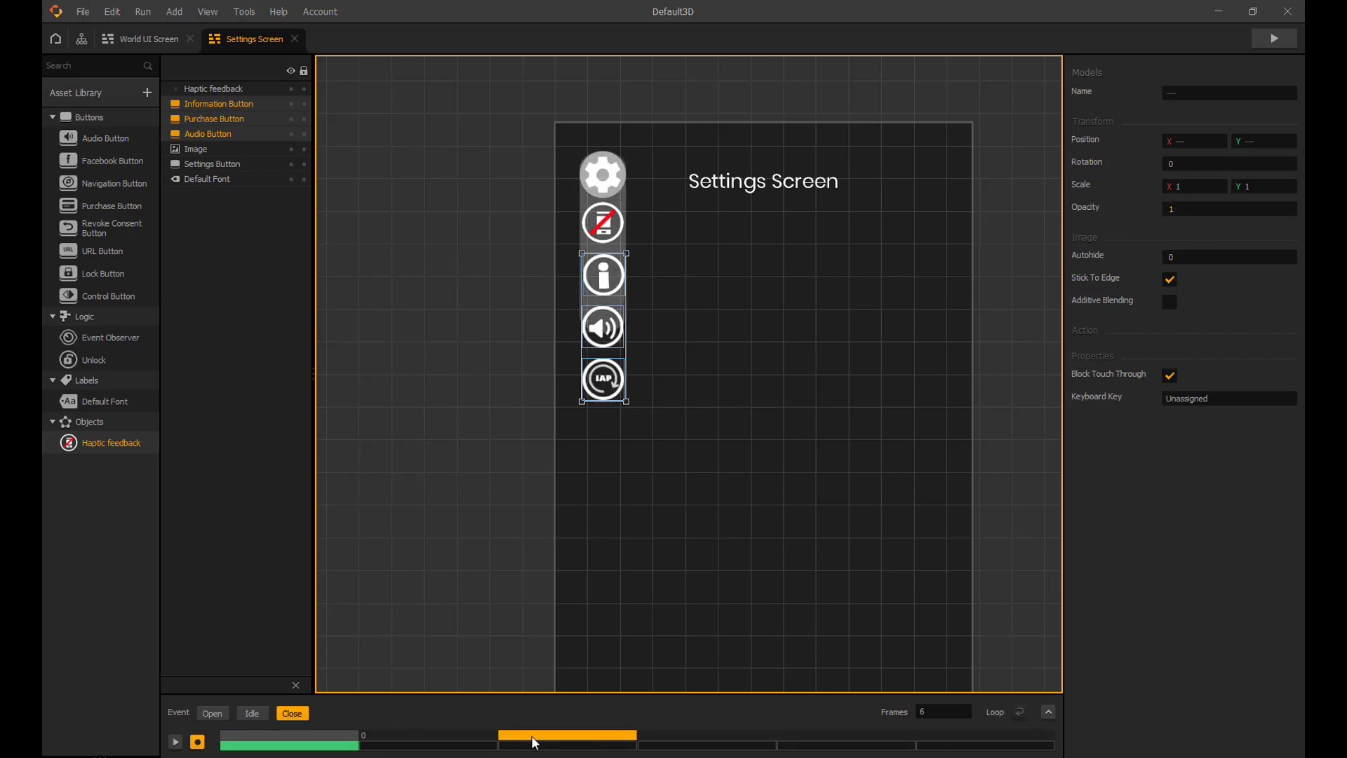
{"action": "left_click", "coordinate": [1205, 211]}
{"action": "type", "text": "0"}
{"action": "key", "text": "Return"}
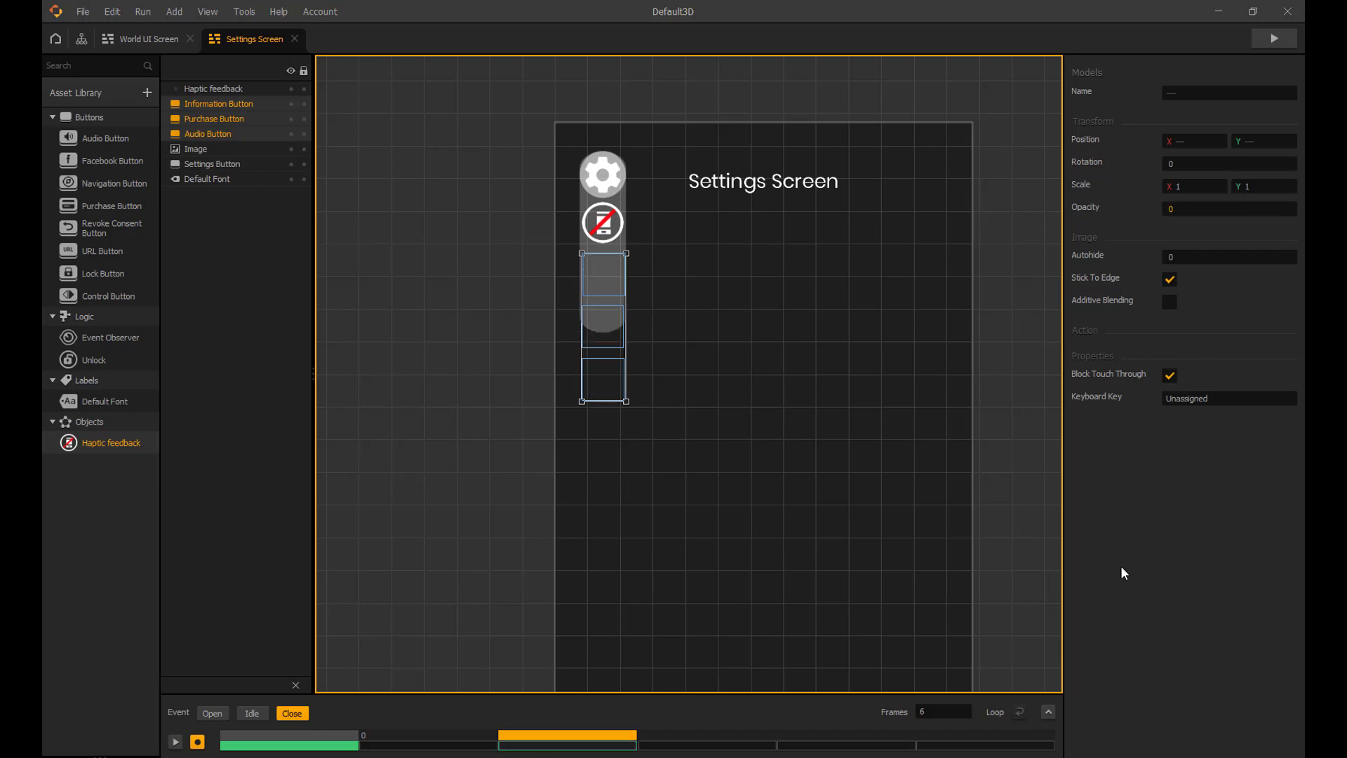
- Return the Close animation to frame 0, stop recording keyframes and clear the selection
{"action": "left_click_drag", "start_coordinate": [564, 737], "coordinate": [336, 738]}
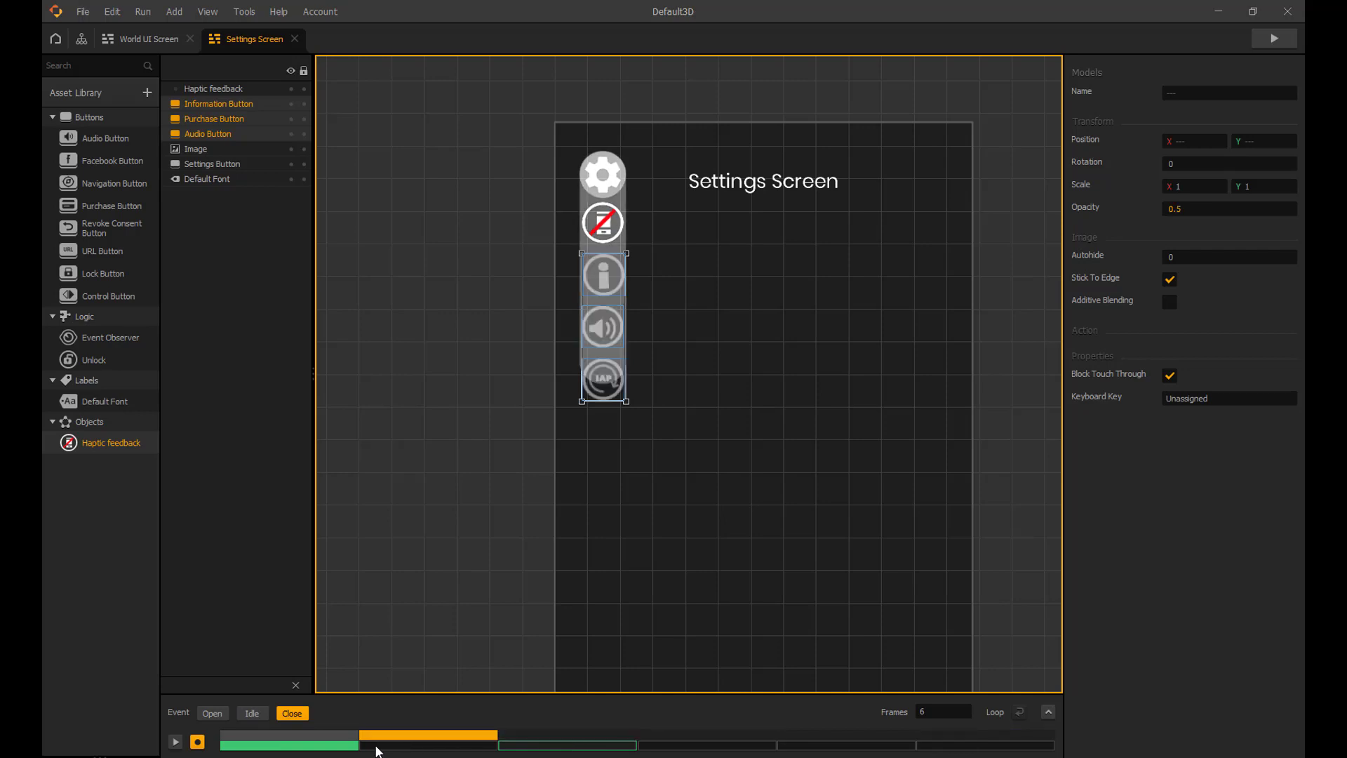
{"action": "left_click", "coordinate": [335, 741]}
{"action": "left_click", "coordinate": [430, 567]}
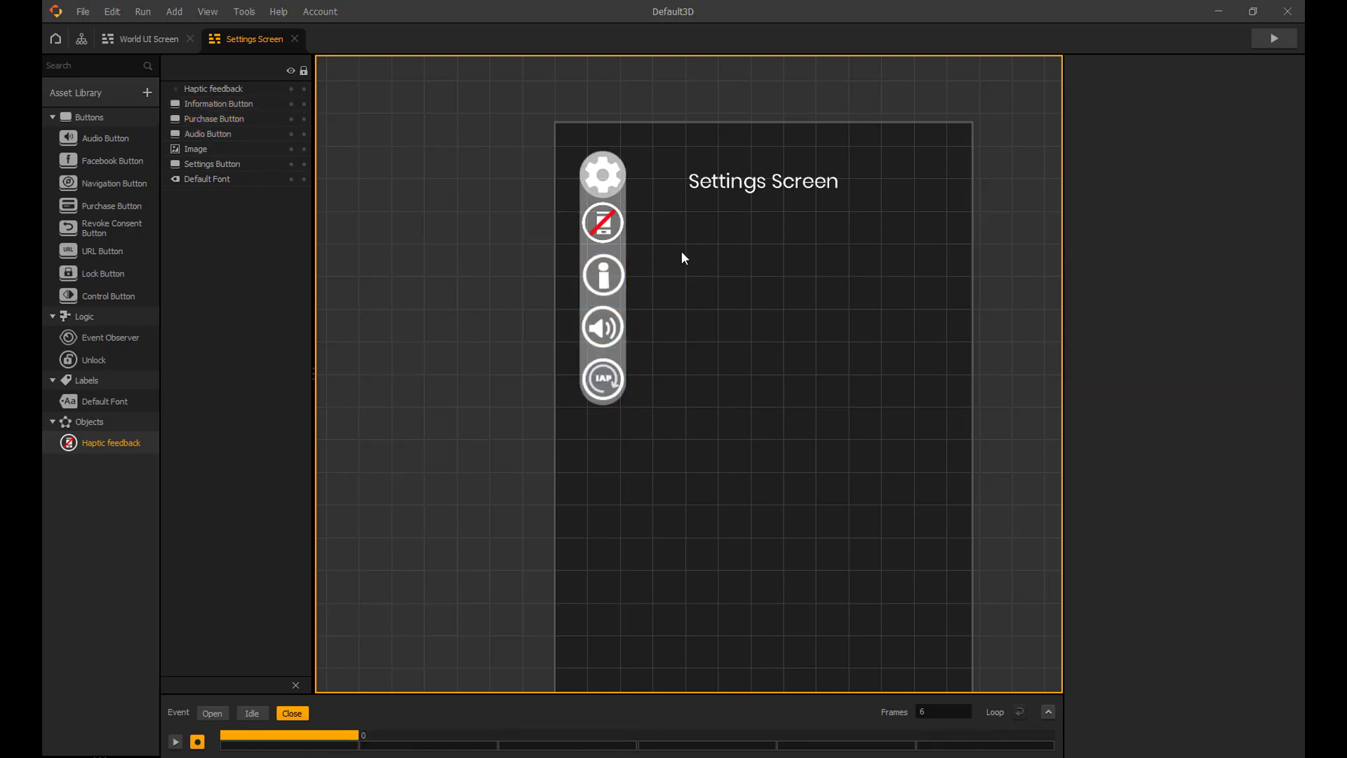
{"action": "left_click", "coordinate": [608, 225]}
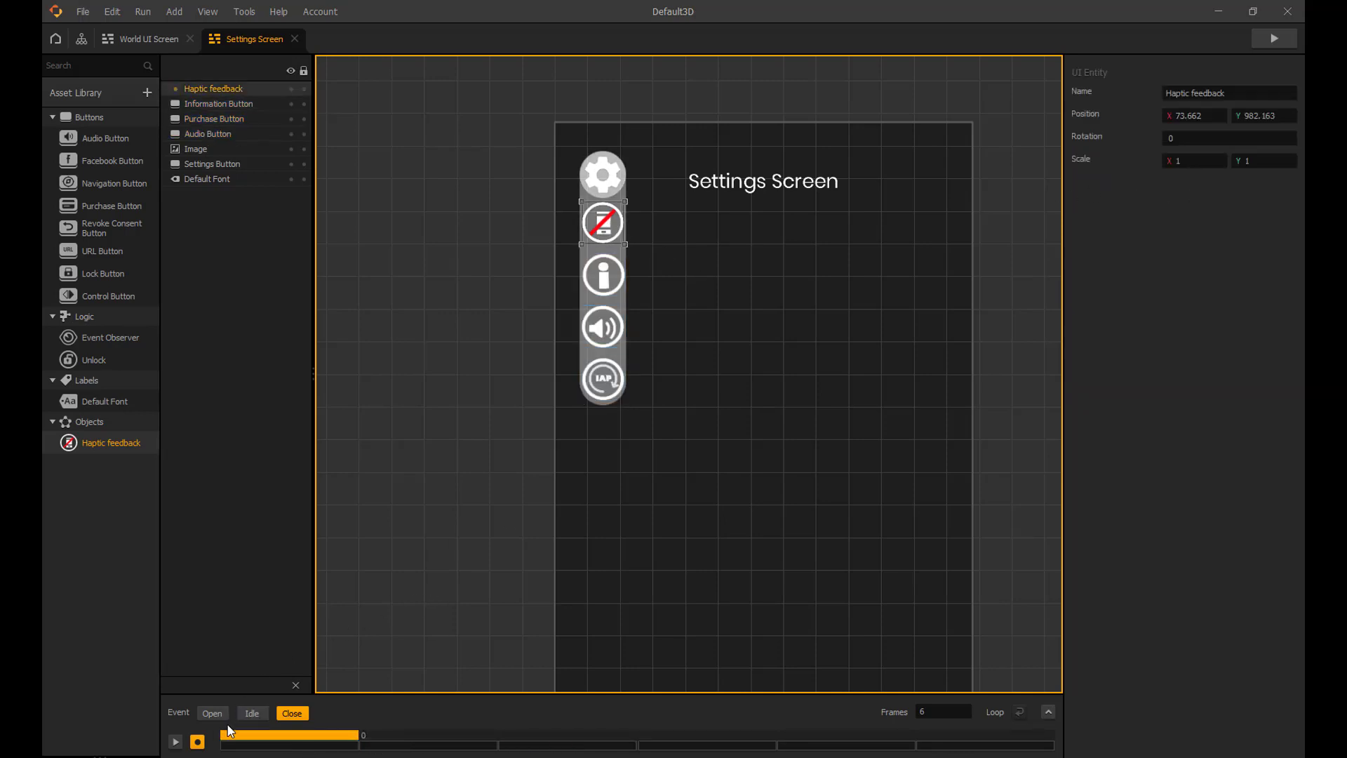
{"action": "left_click", "coordinate": [197, 742]}
{"action": "left_click", "coordinate": [687, 308]}
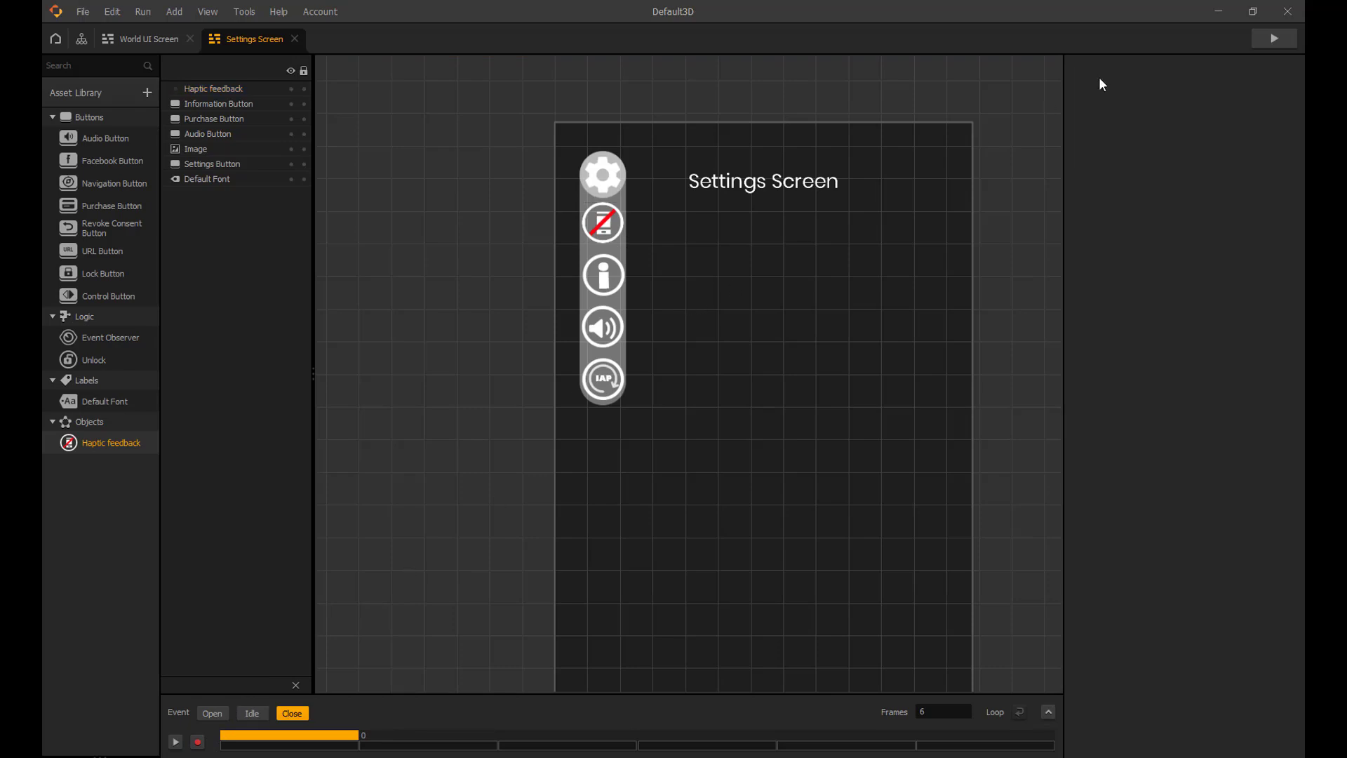
- Preview the project and test opening and closing the settings menu with the gear button
{"action": "key", "text": "ctrl+p"}
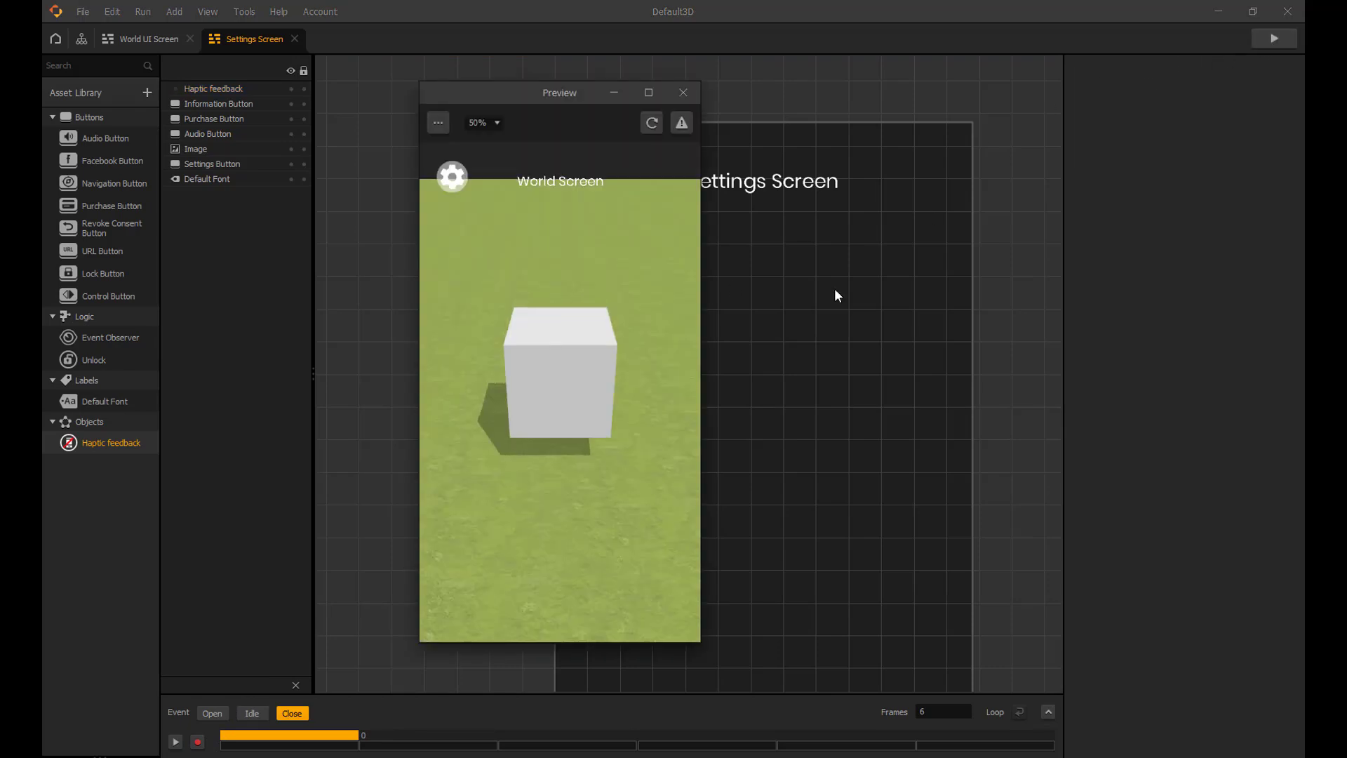
{"action": "left_click", "coordinate": [456, 172]}
{"action": "left_click", "coordinate": [456, 175]}
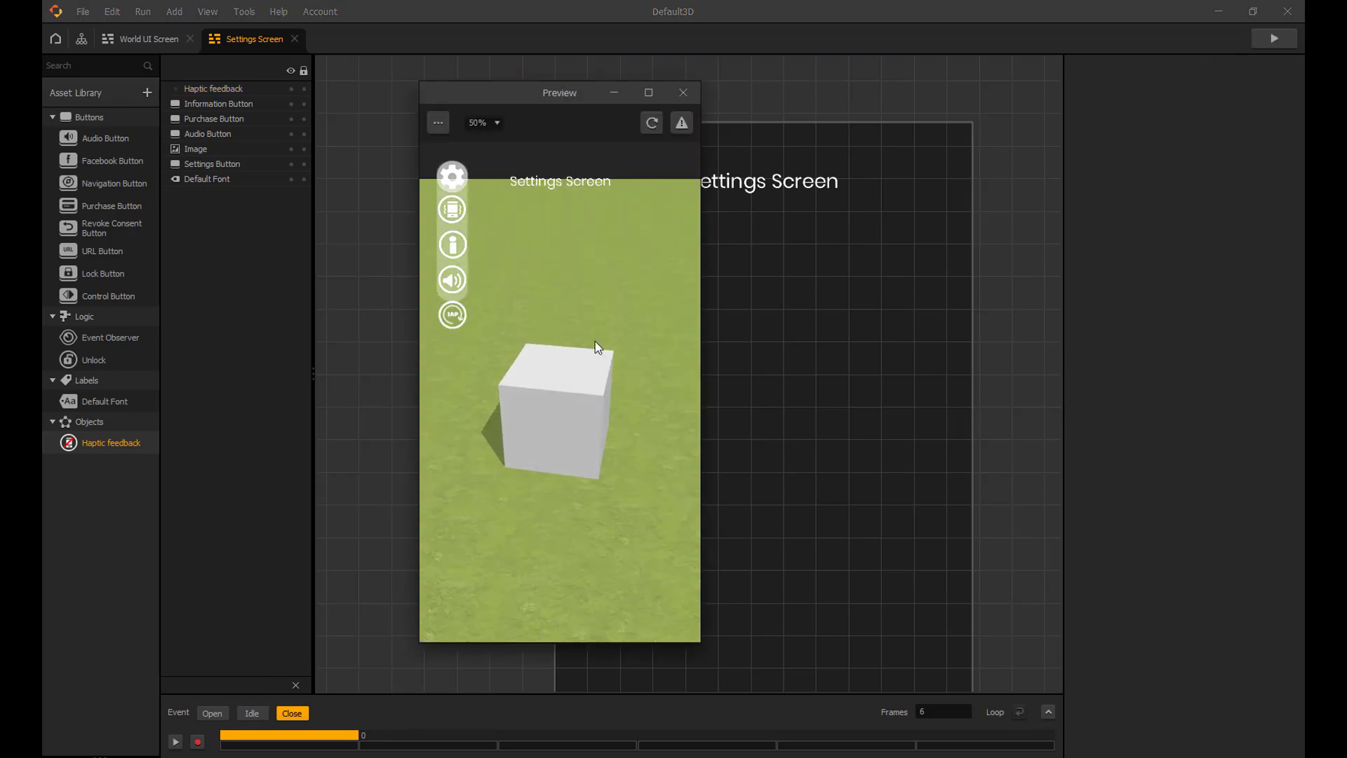
{"action": "left_click", "coordinate": [451, 174]}
{"action": "left_click", "coordinate": [450, 175]}
{"action": "left_click", "coordinate": [454, 180]}
{"action": "left_click", "coordinate": [684, 93]}
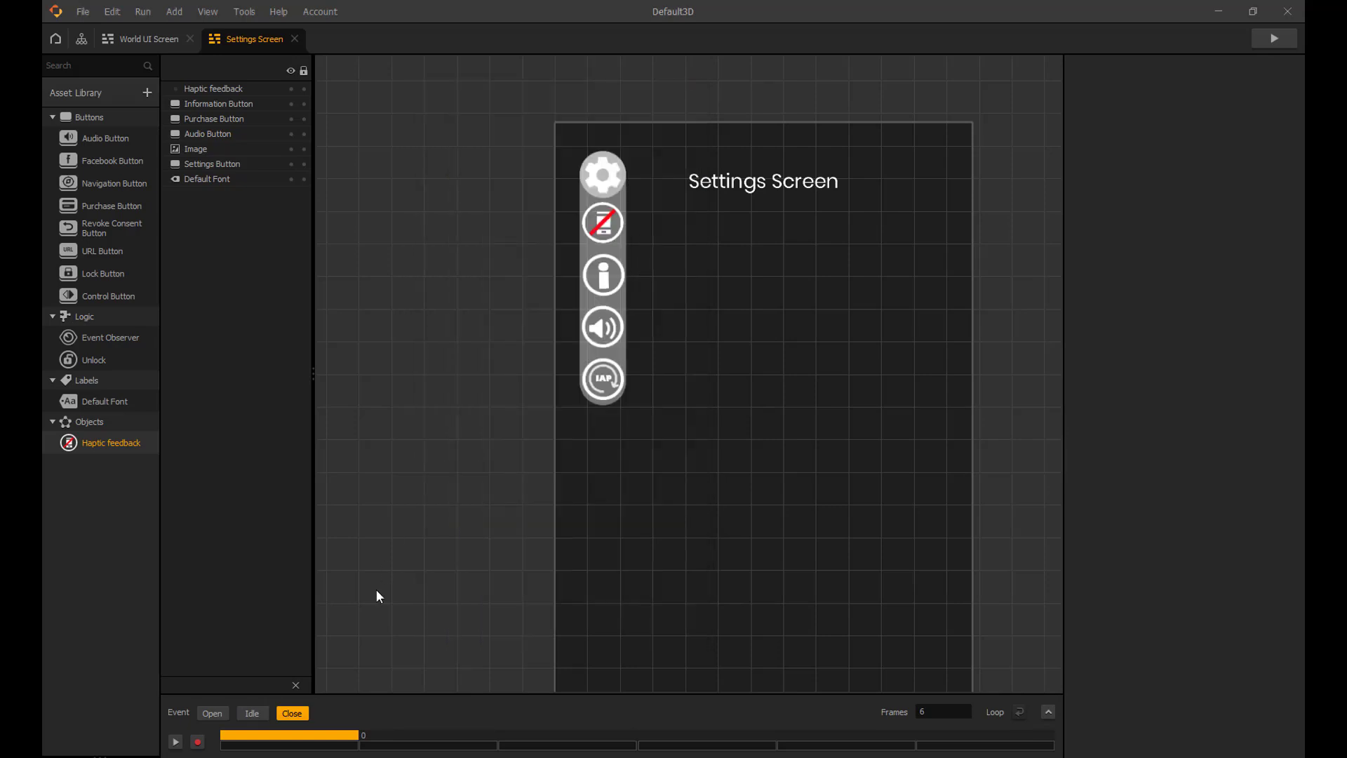
- Record an opacity 1 keyframe for the information, audio and purchase buttons at frame 20 of the Open animation
{"action": "left_click", "coordinate": [214, 713]}
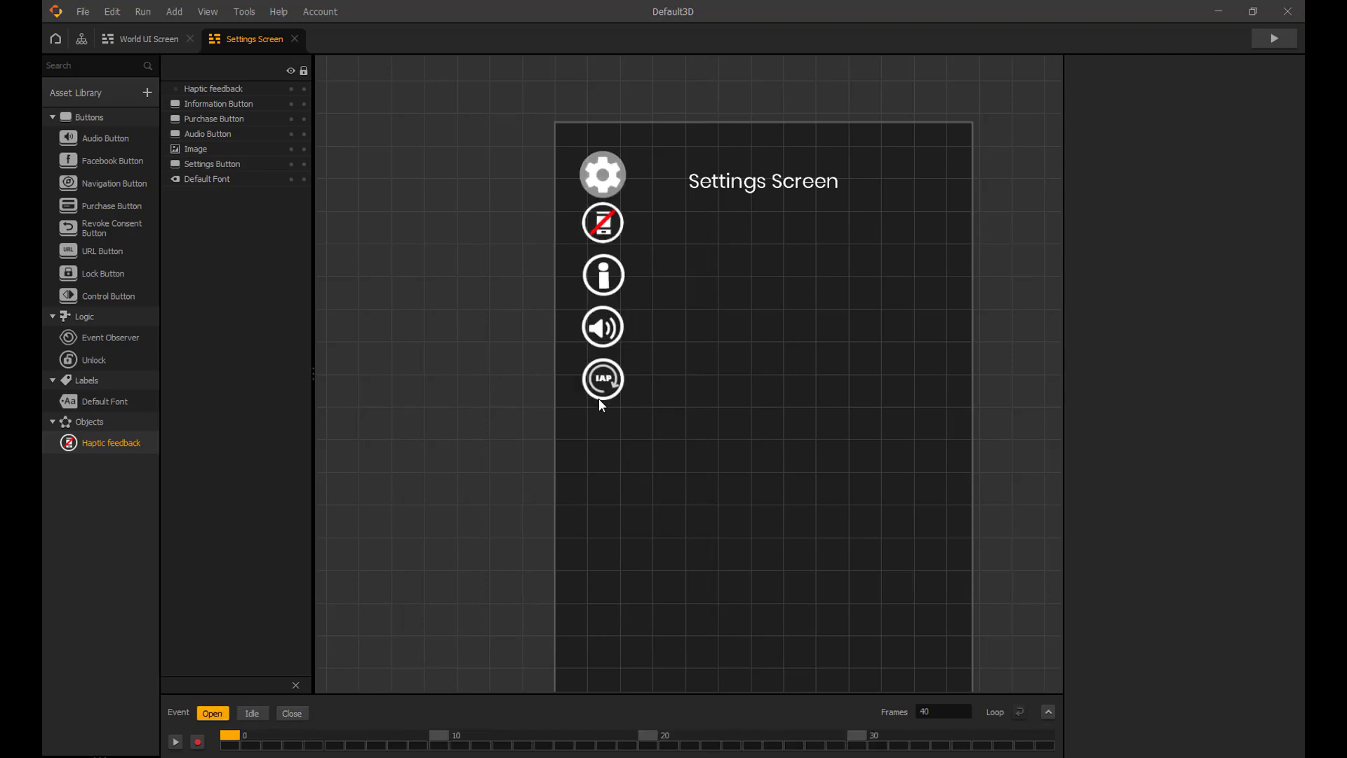
{"action": "left_click_drag", "start_coordinate": [600, 400], "coordinate": [611, 298]}
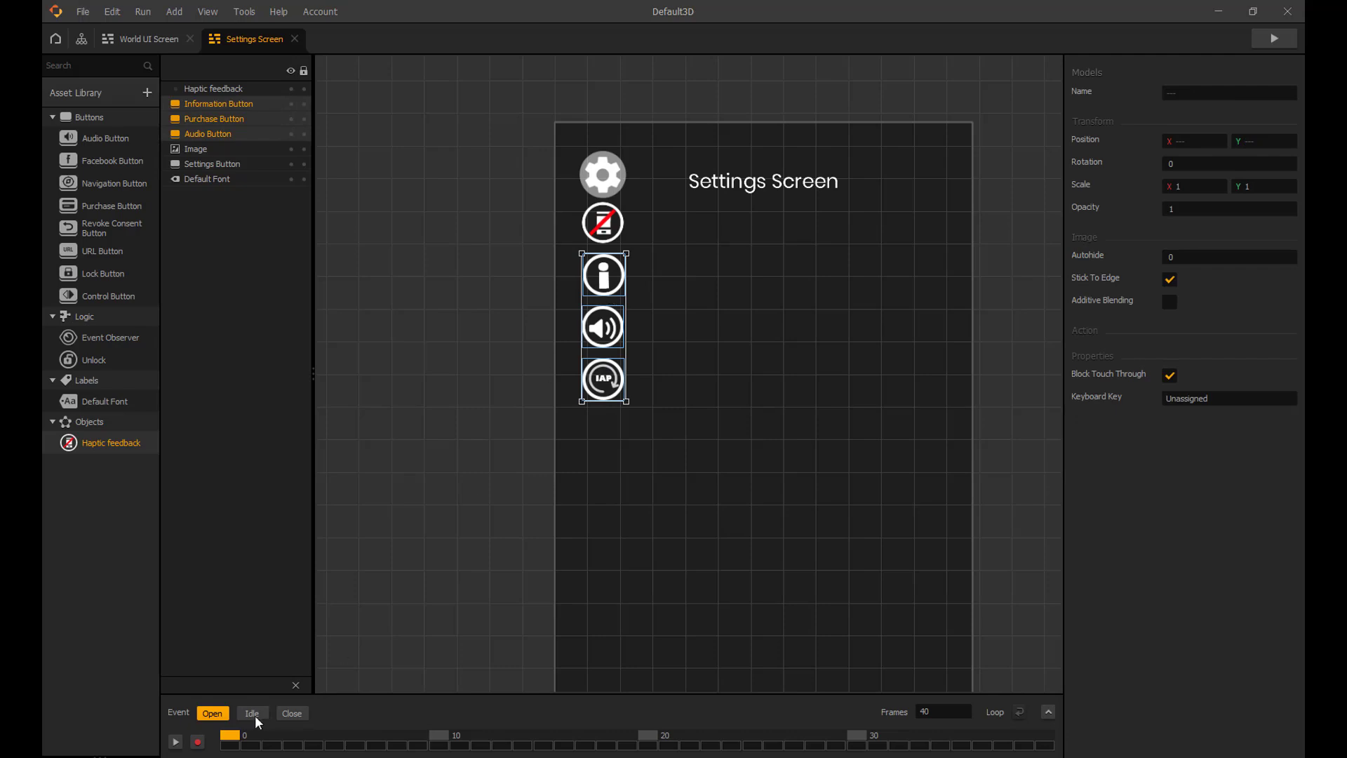
{"action": "left_click", "coordinate": [197, 742]}
{"action": "left_click", "coordinate": [251, 741]}
{"action": "left_click_drag", "start_coordinate": [275, 741], "coordinate": [648, 749]}
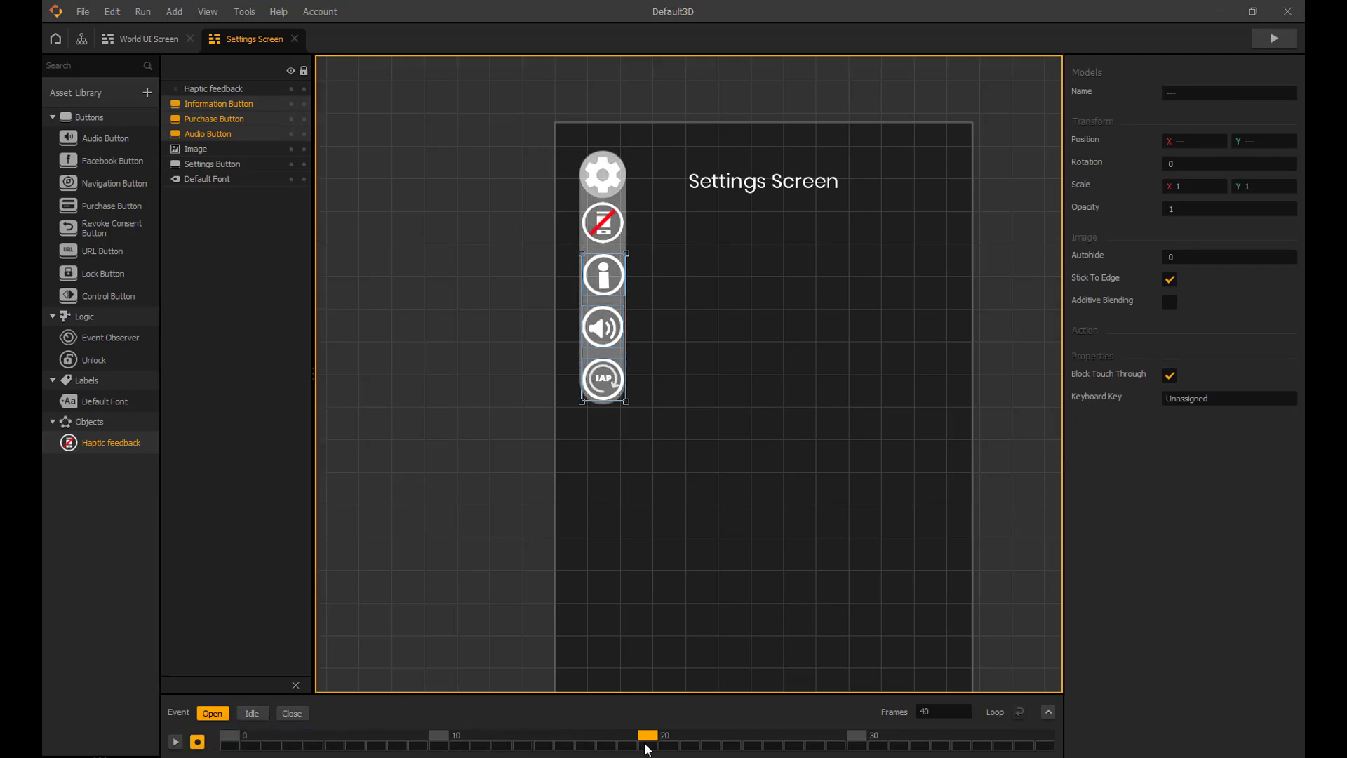
{"action": "left_click", "coordinate": [1208, 209]}
- Set the opacity of the three selected buttons to 0 at frame 0 of the Open animation
{"action": "left_click_drag", "start_coordinate": [654, 739], "coordinate": [231, 738]}
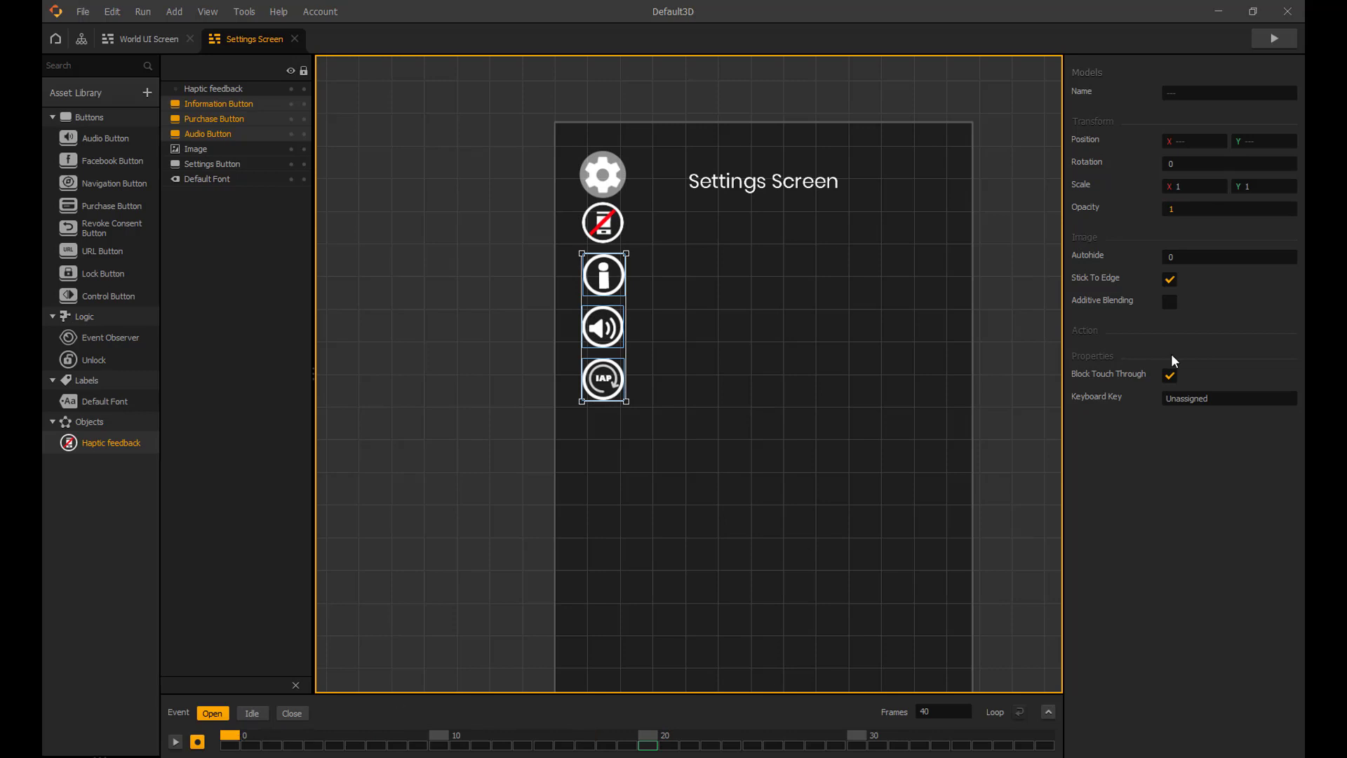
{"action": "double_click", "coordinate": [1200, 212]}
{"action": "type", "text": "0"}
{"action": "key", "text": "Return"}
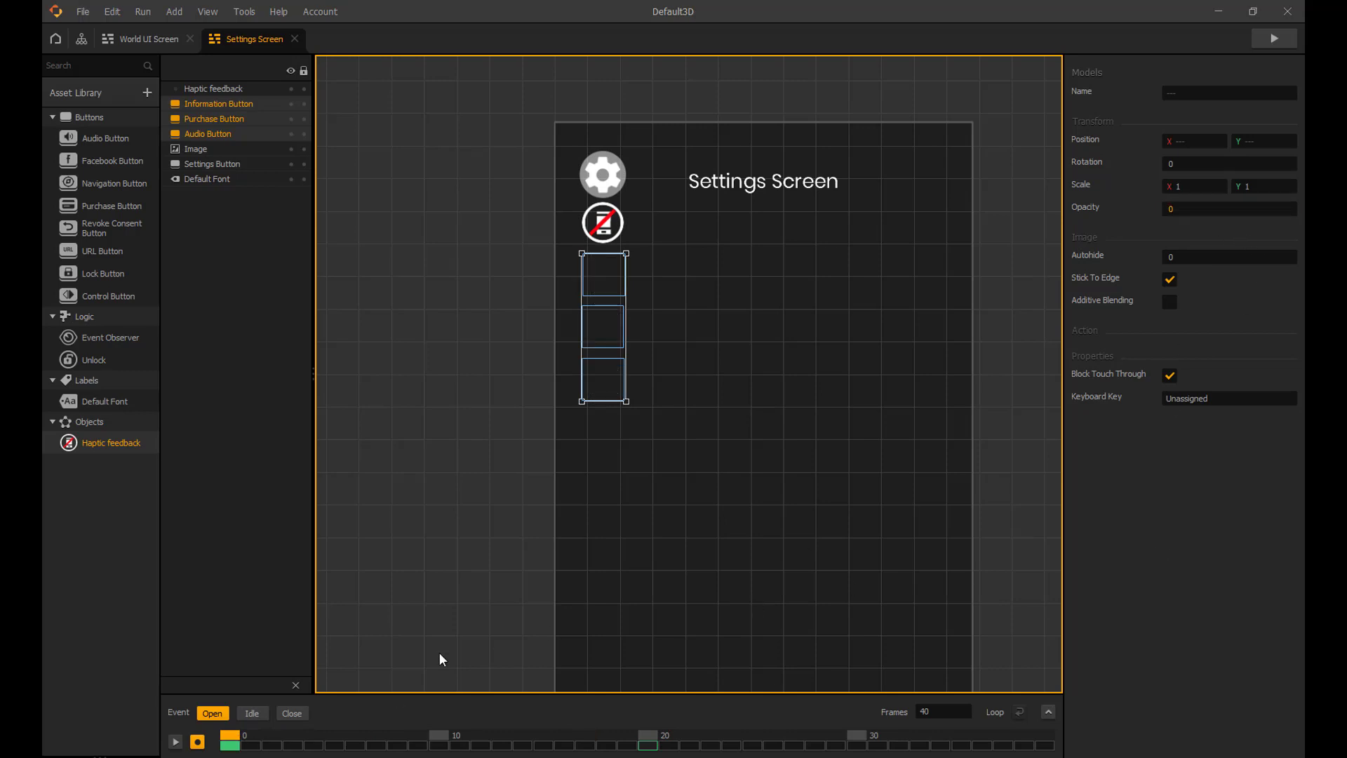
- Move the selected buttons' opacity 0 keyframe to frame 10 of the Open animation and scrub through the fade-in
{"action": "left_click_drag", "start_coordinate": [242, 738], "coordinate": [605, 740]}
{"action": "left_click", "coordinate": [647, 744]}
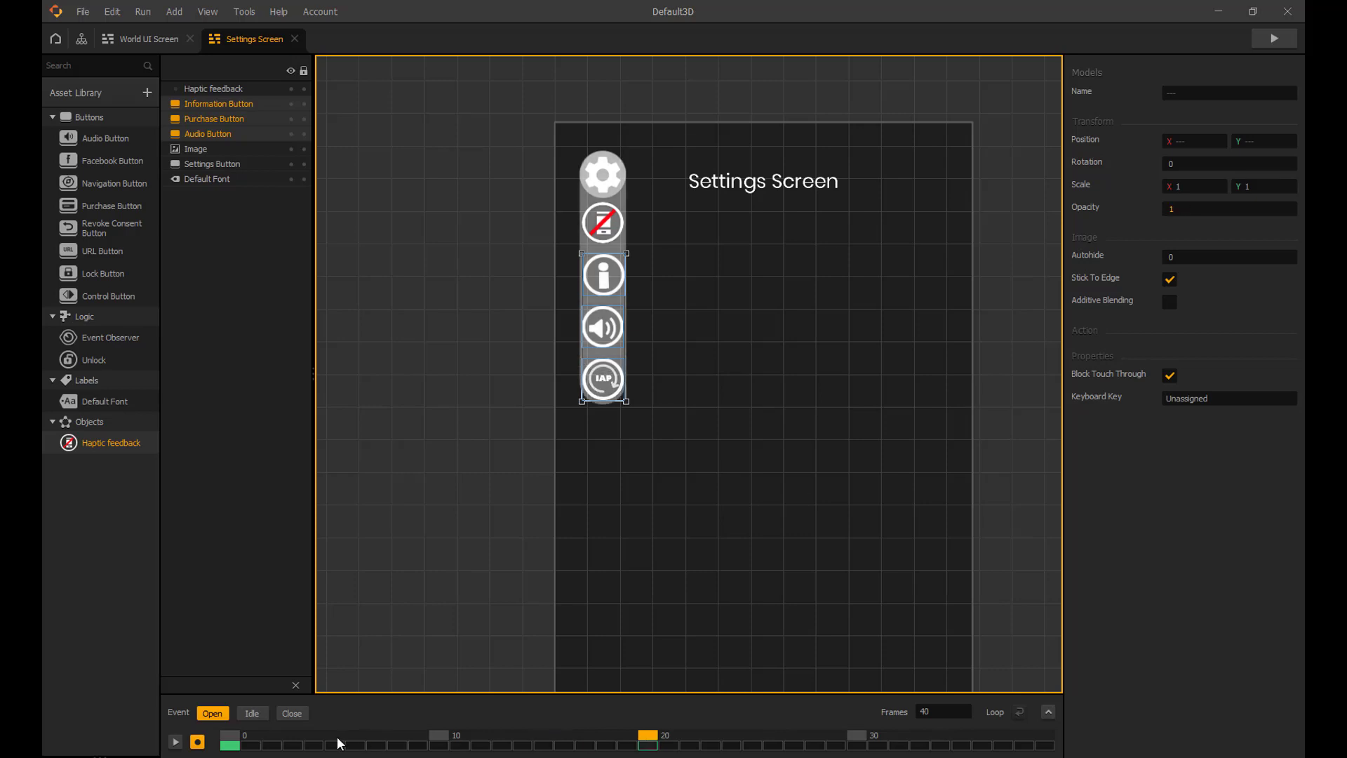
{"action": "left_click_drag", "start_coordinate": [233, 743], "coordinate": [436, 744]}
{"action": "mouse_move", "coordinate": [644, 734]}
{"action": "left_mouse_down"}
{"action": "mouse_move", "coordinate": [245, 733]}
{"action": "mouse_move", "coordinate": [441, 745]}
{"action": "left_mouse_up"}
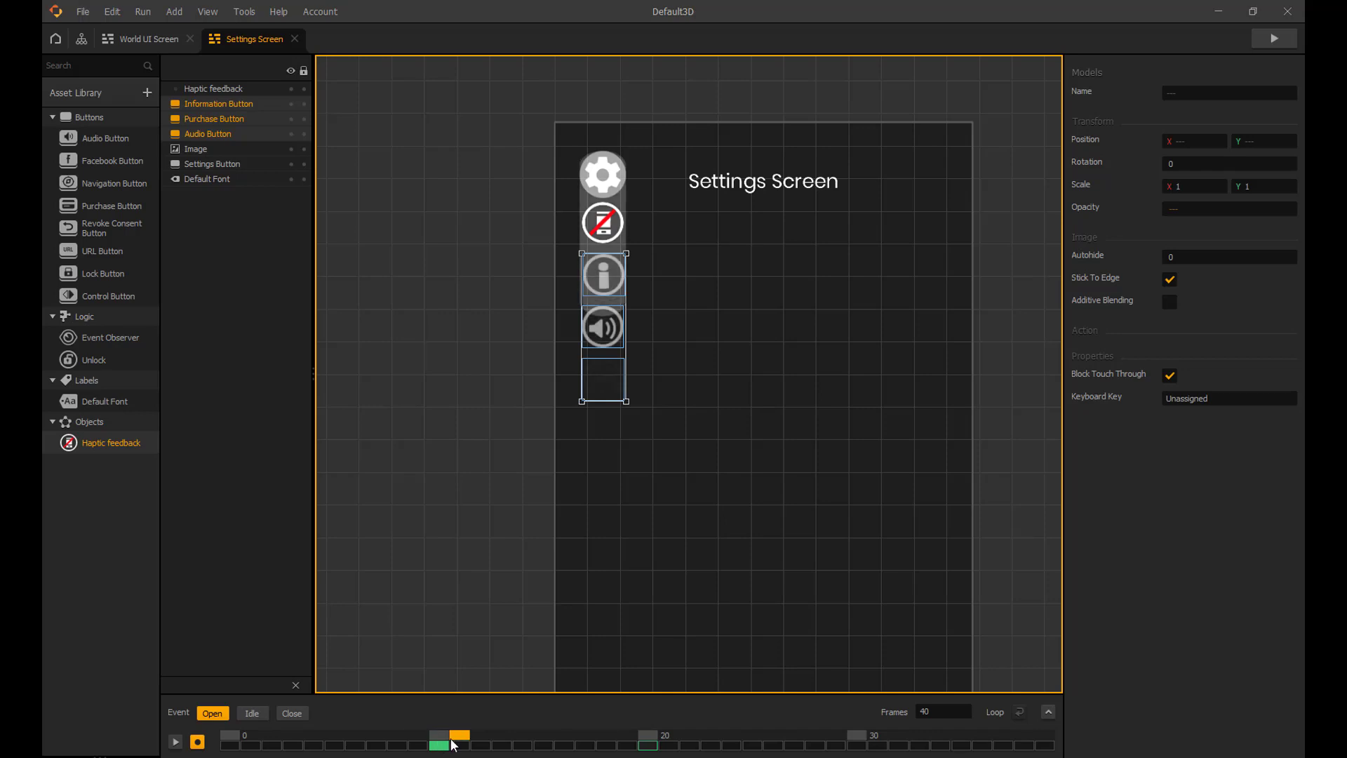